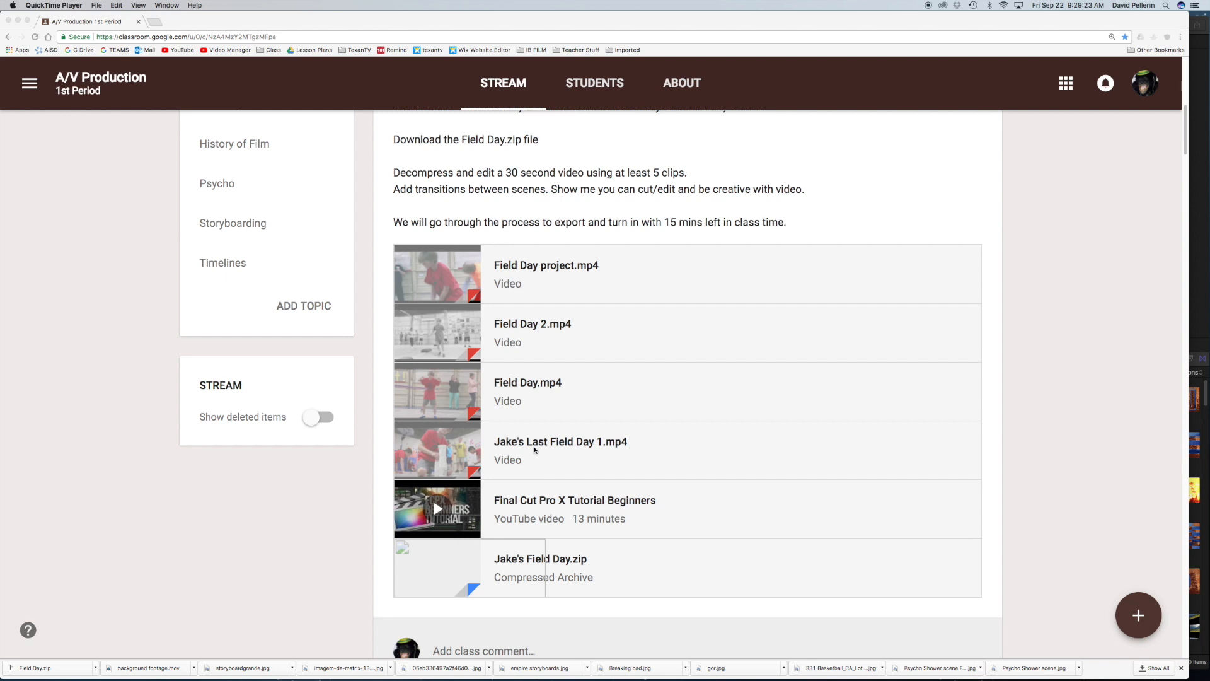
Step: Download the attached Jake's Field Day.zip from the class assignment, accepting the download without a virus scan
click(537, 557)
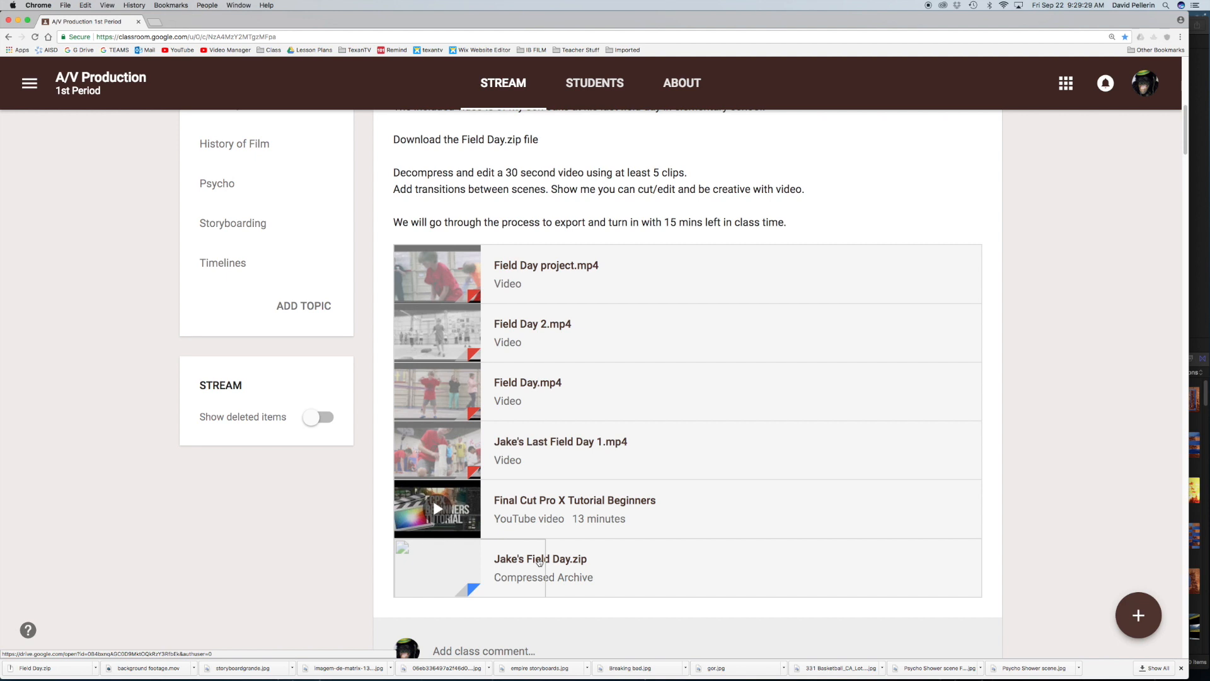
click(539, 561)
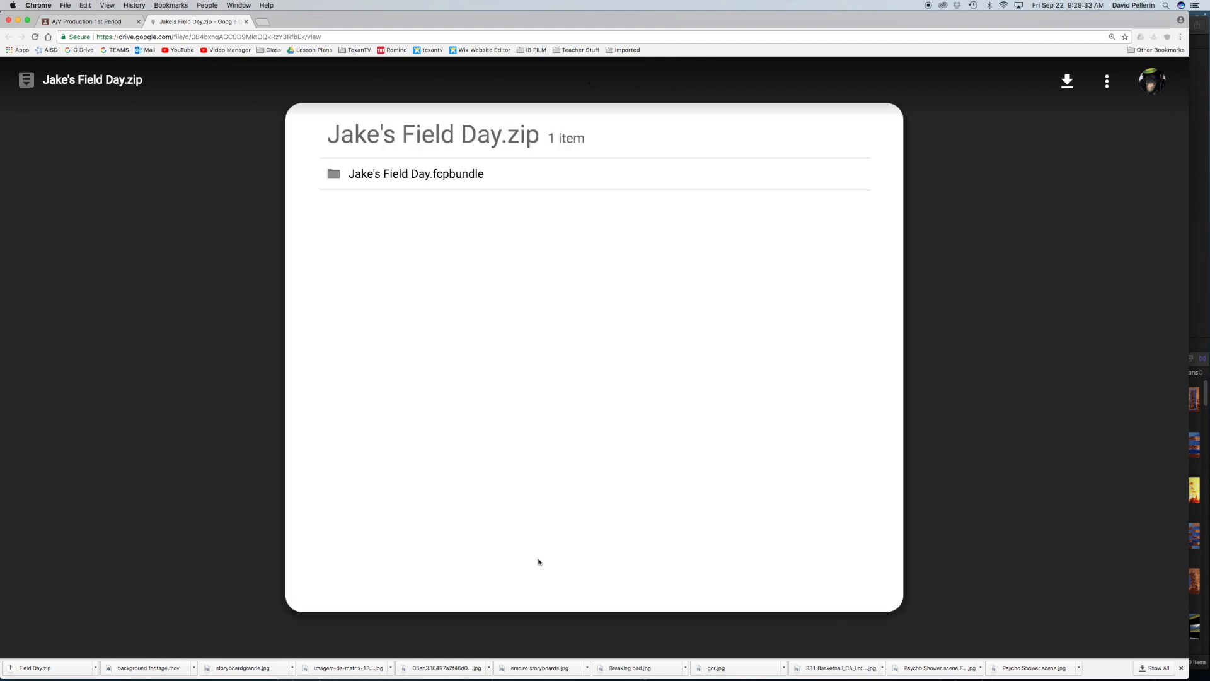
click(1069, 81)
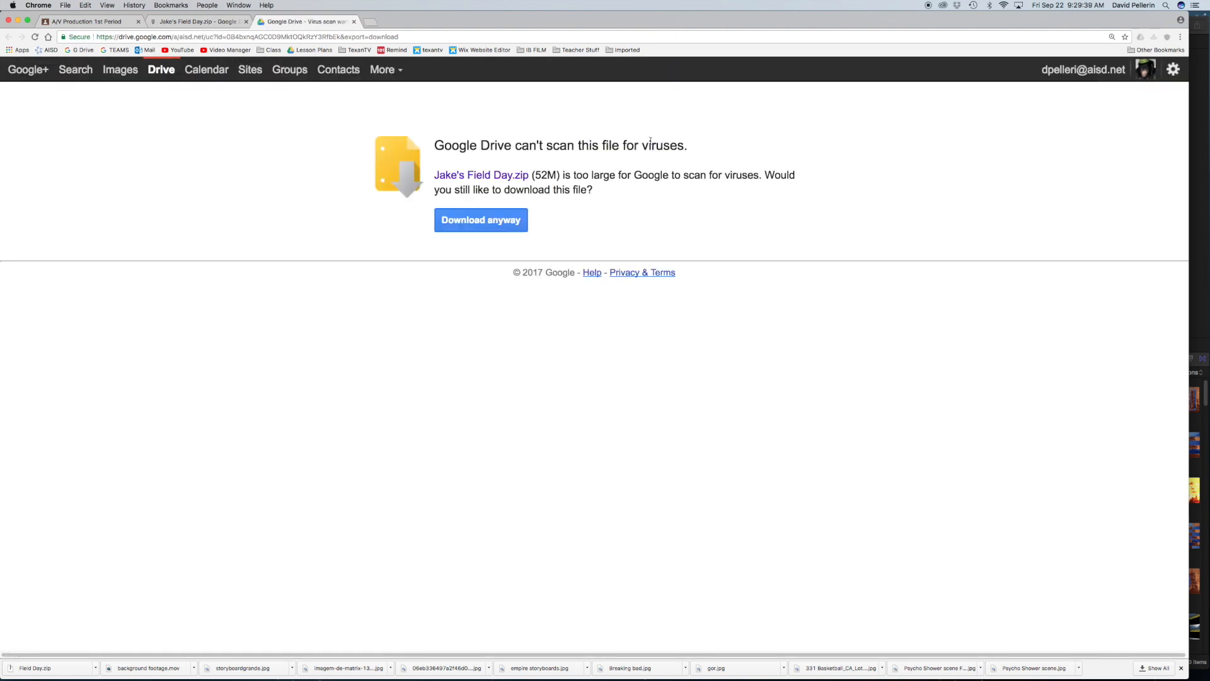
click(476, 221)
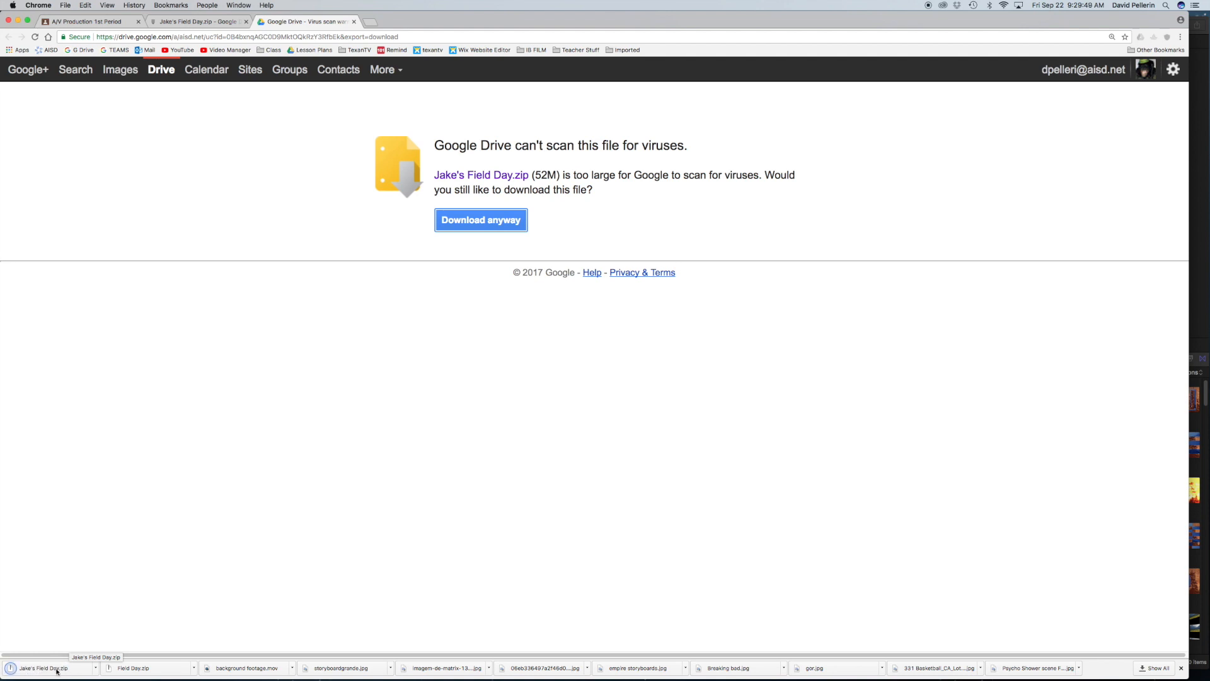
Step: Extract the downloaded archive and open the Jake's Field Day library from the Downloads folder in Final Cut Pro
click(47, 670)
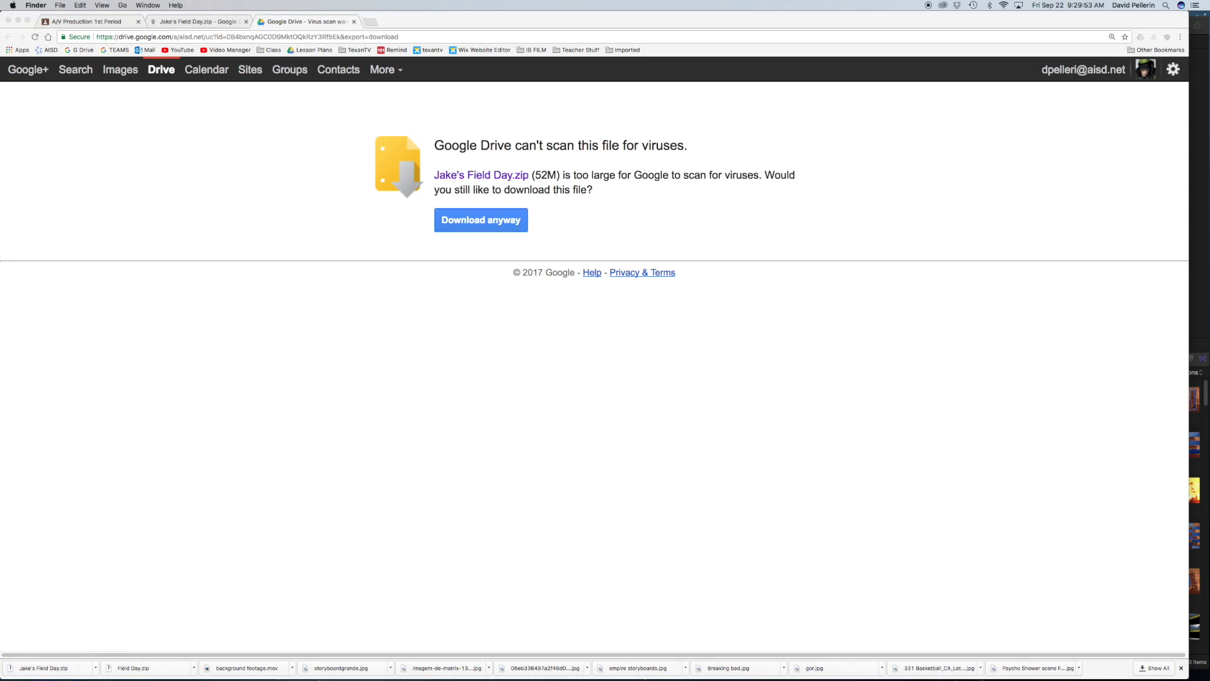
drag(0, 151, 729, 292)
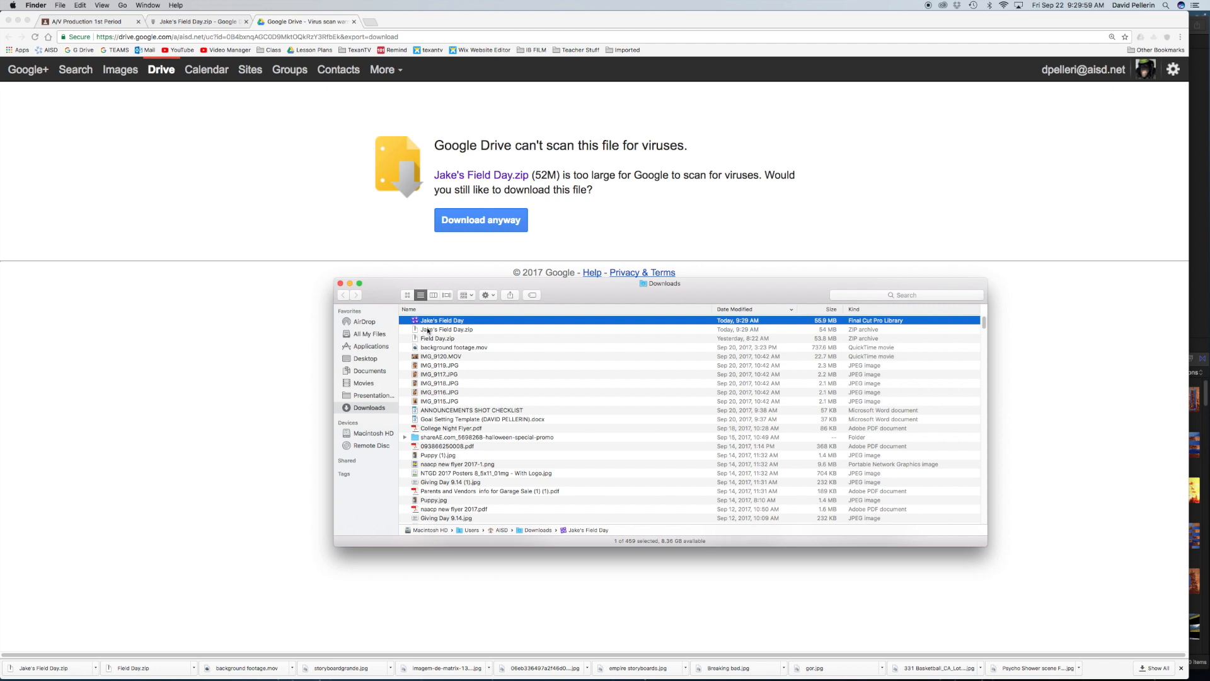
click(408, 295)
key(super+2)
double_click(434, 321)
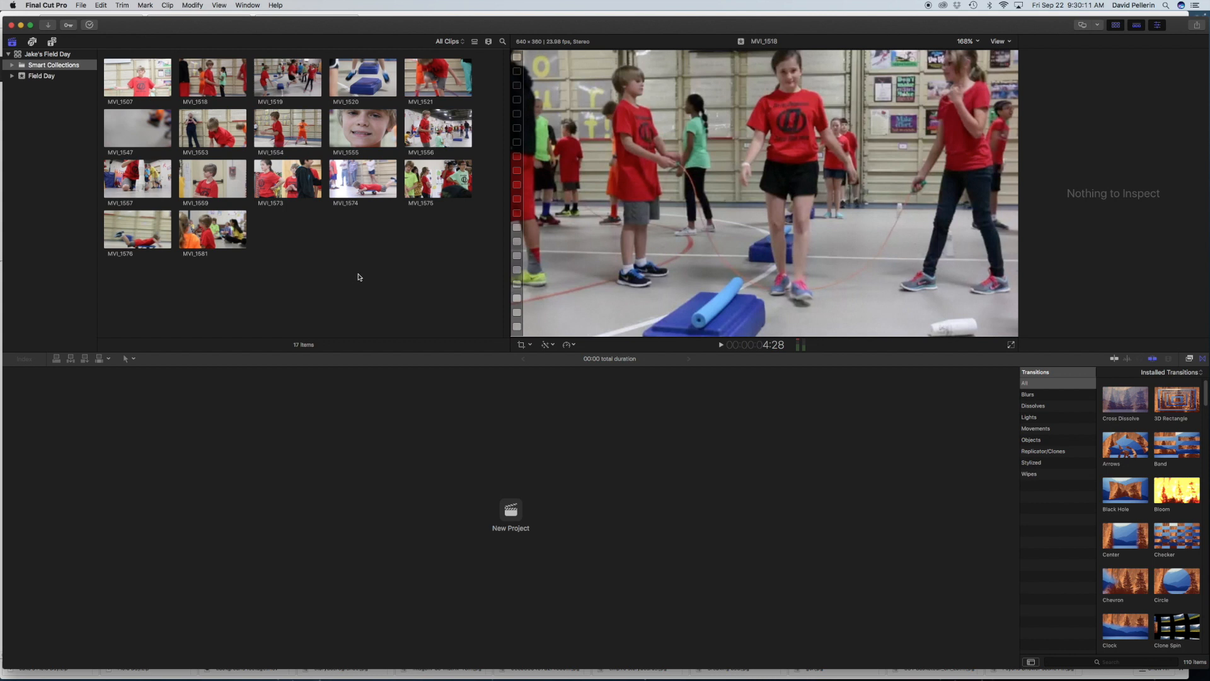
Step: Preview several of the library's field day clips, including MVI_1519, MVI_1521, MVI_1557 and MVI_1559
drag(378, 26, 377, 25)
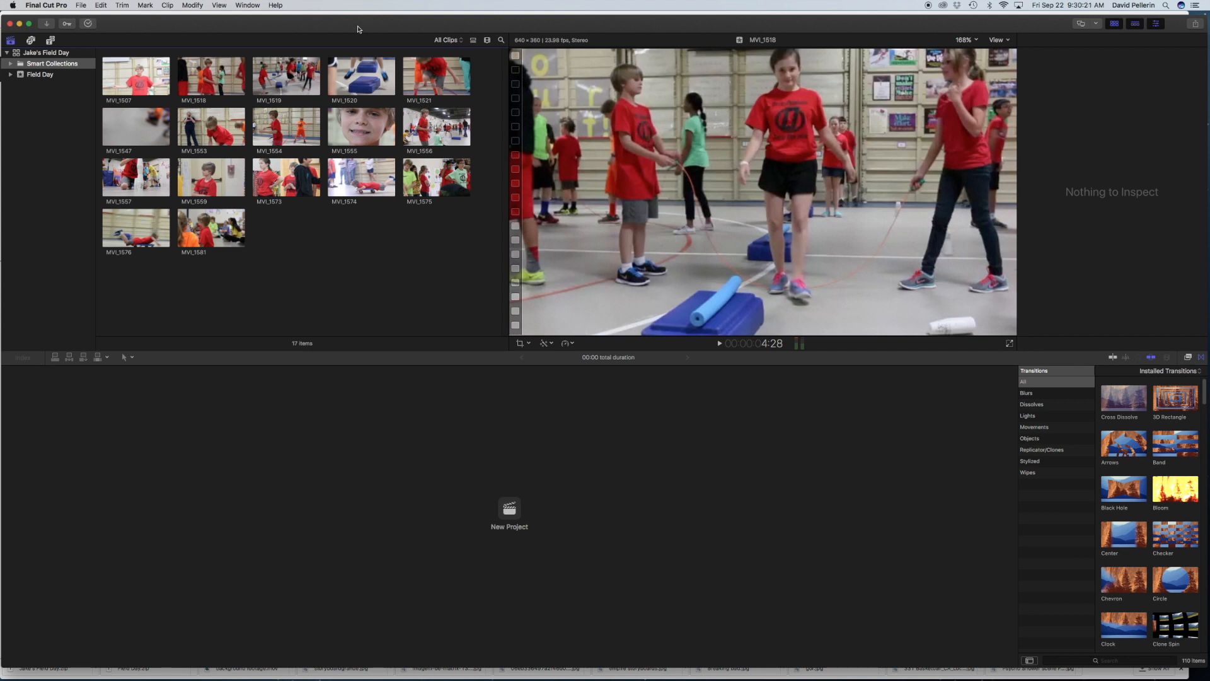
drag(358, 29, 356, 27)
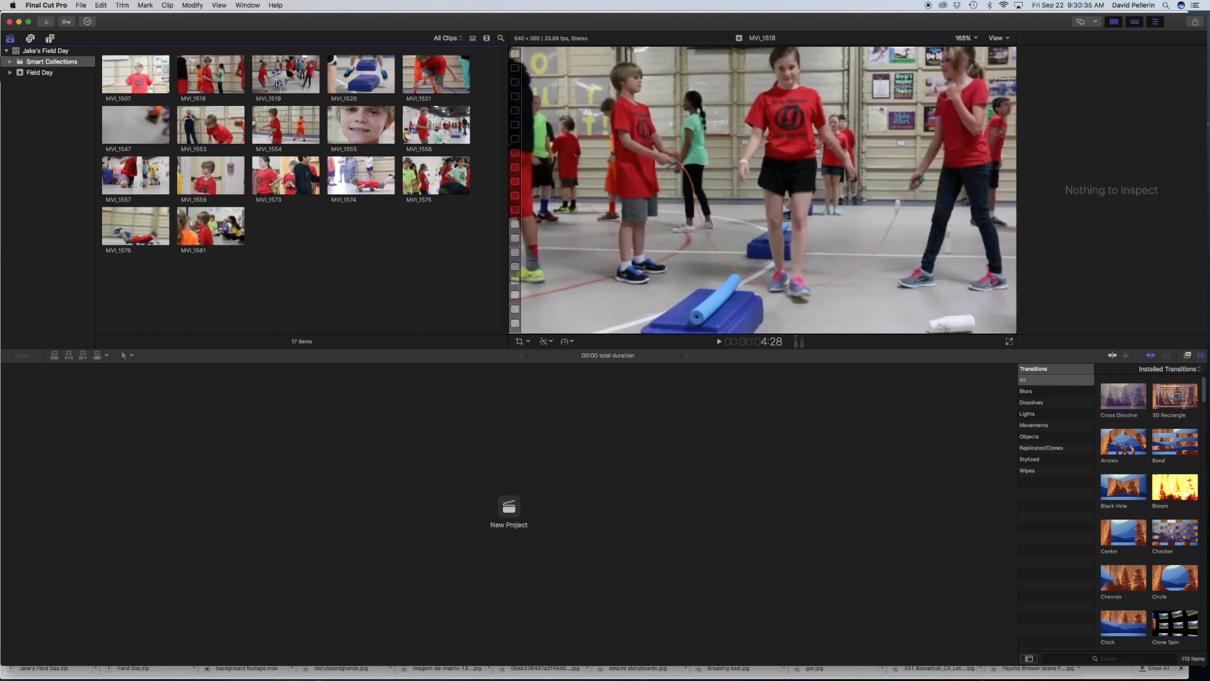
click(270, 77)
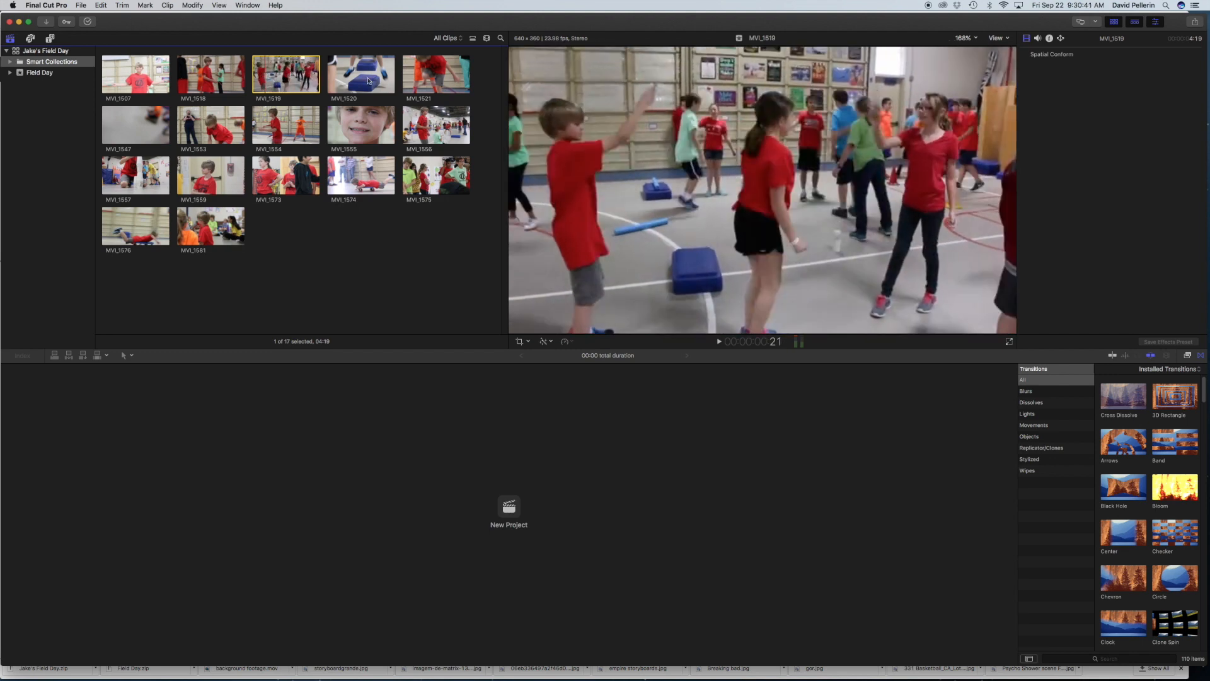
click(372, 85)
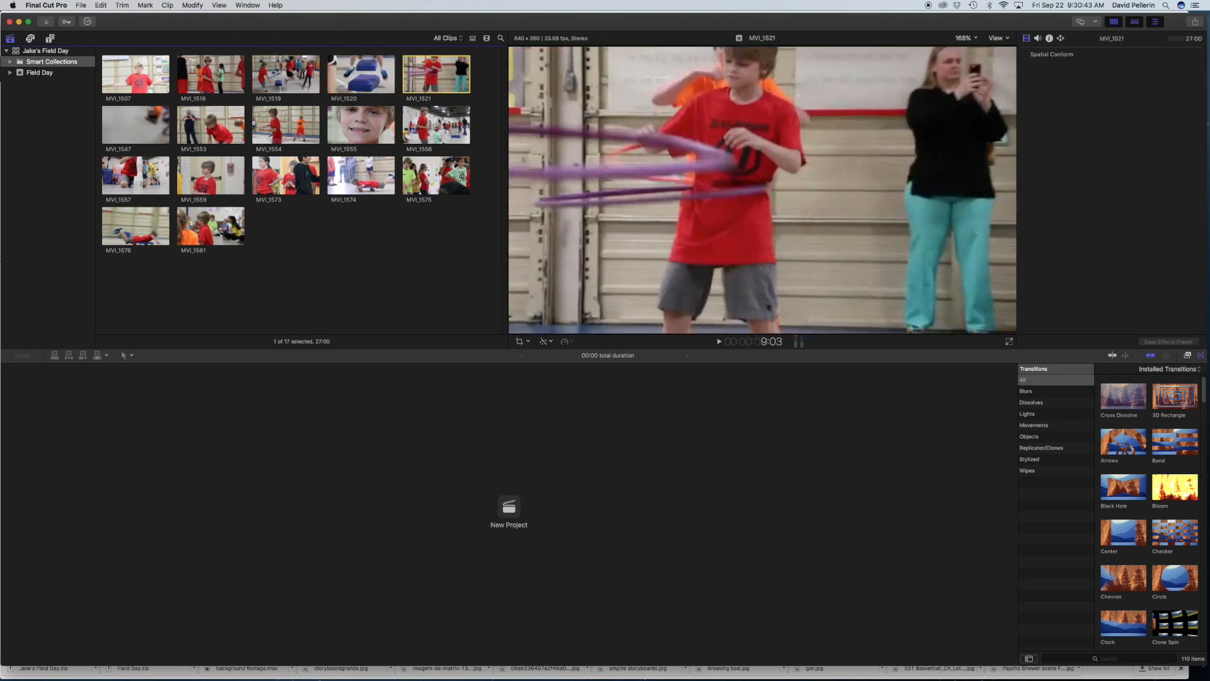
click(439, 122)
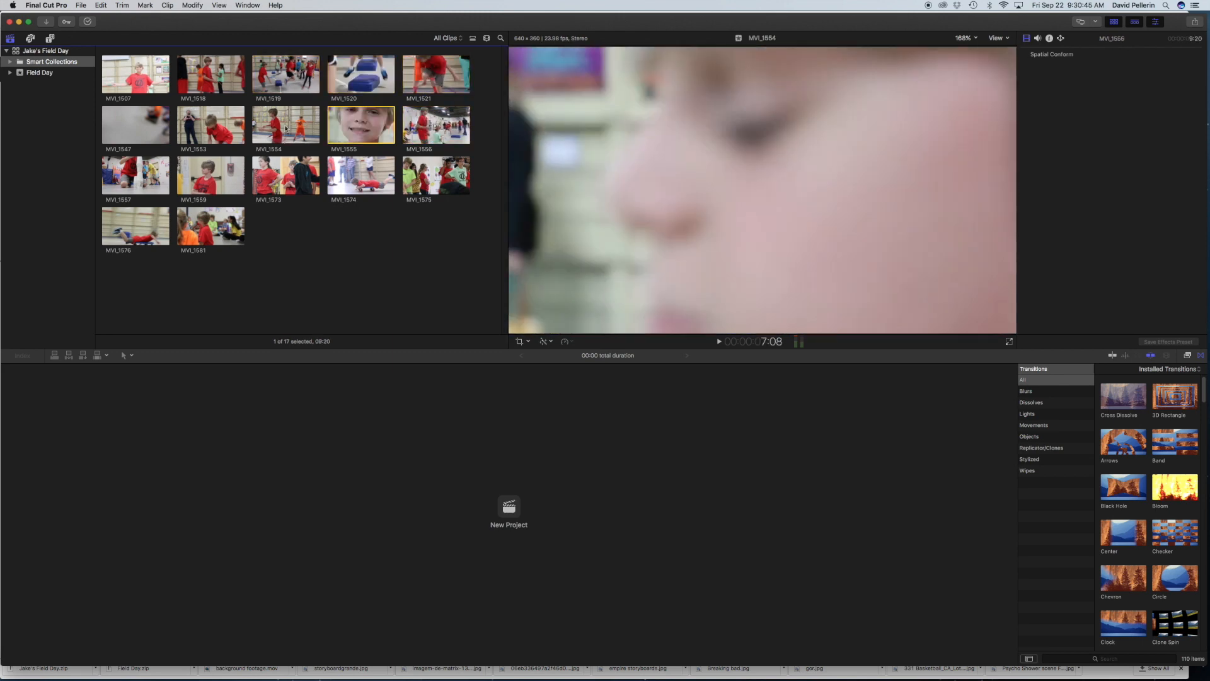
click(286, 129)
click(136, 126)
click(143, 183)
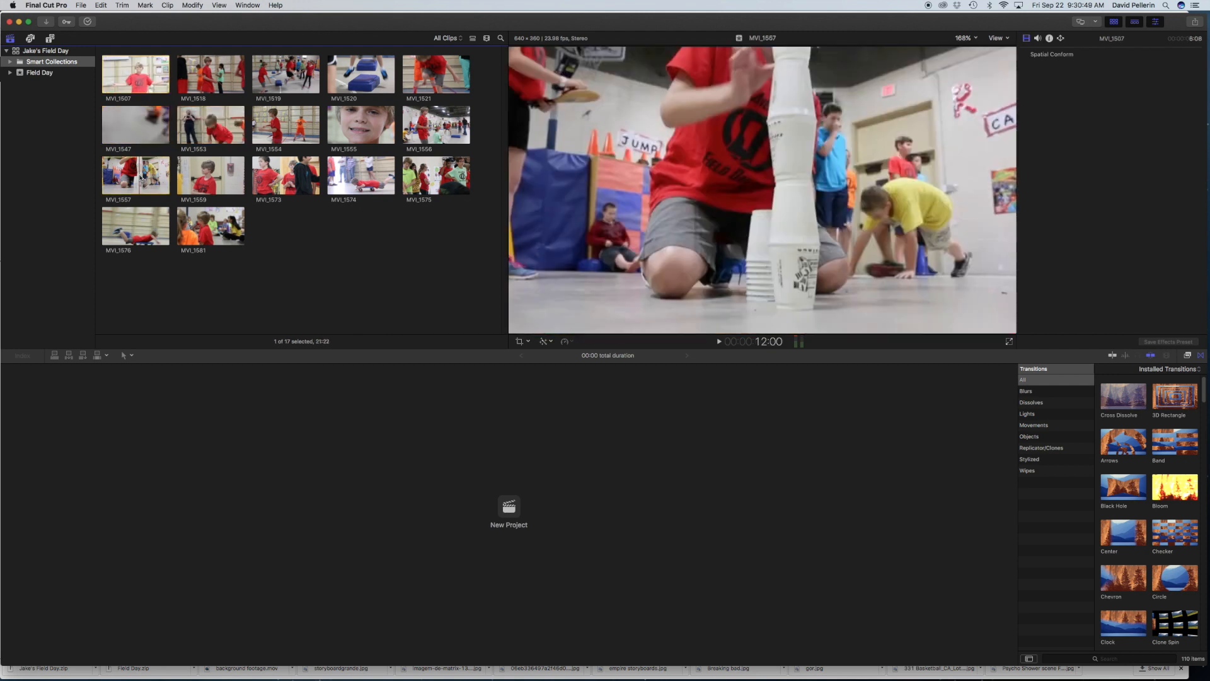
click(220, 185)
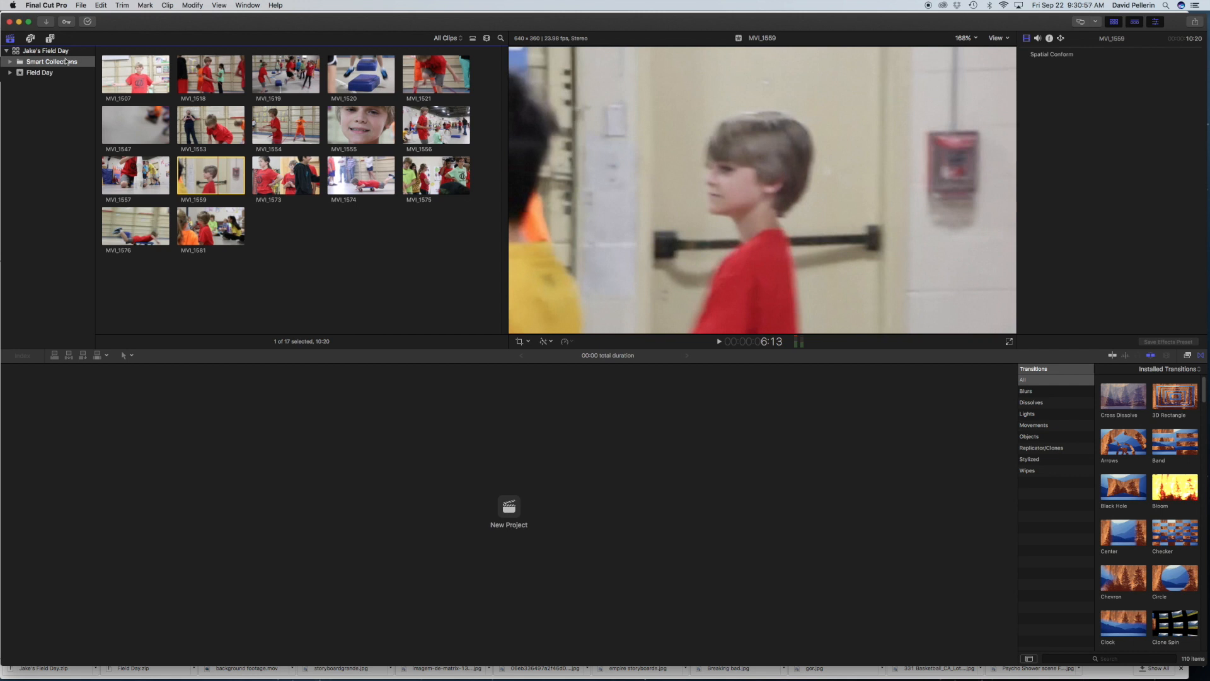
Step: Create a new project in the Field Day event, named "Jake's Field Day ~" followed by the editor's surname
click(509, 508)
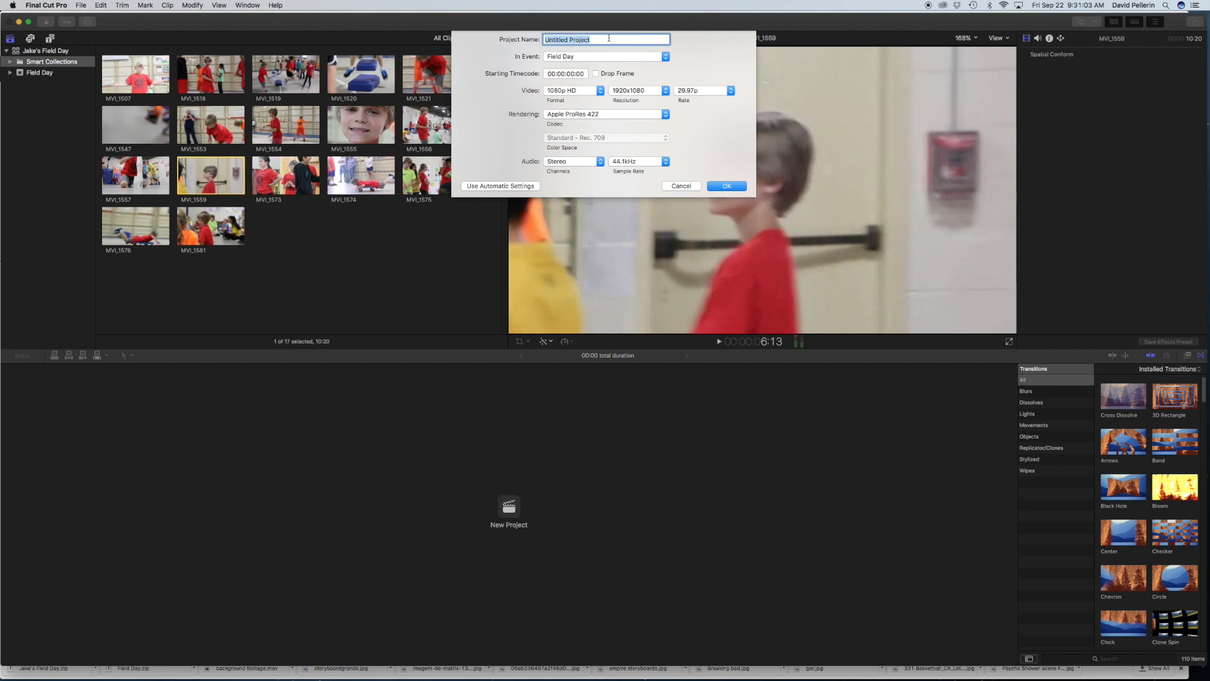
text(Jake's Field D)
text(ay ~ Pellerin)
click(726, 189)
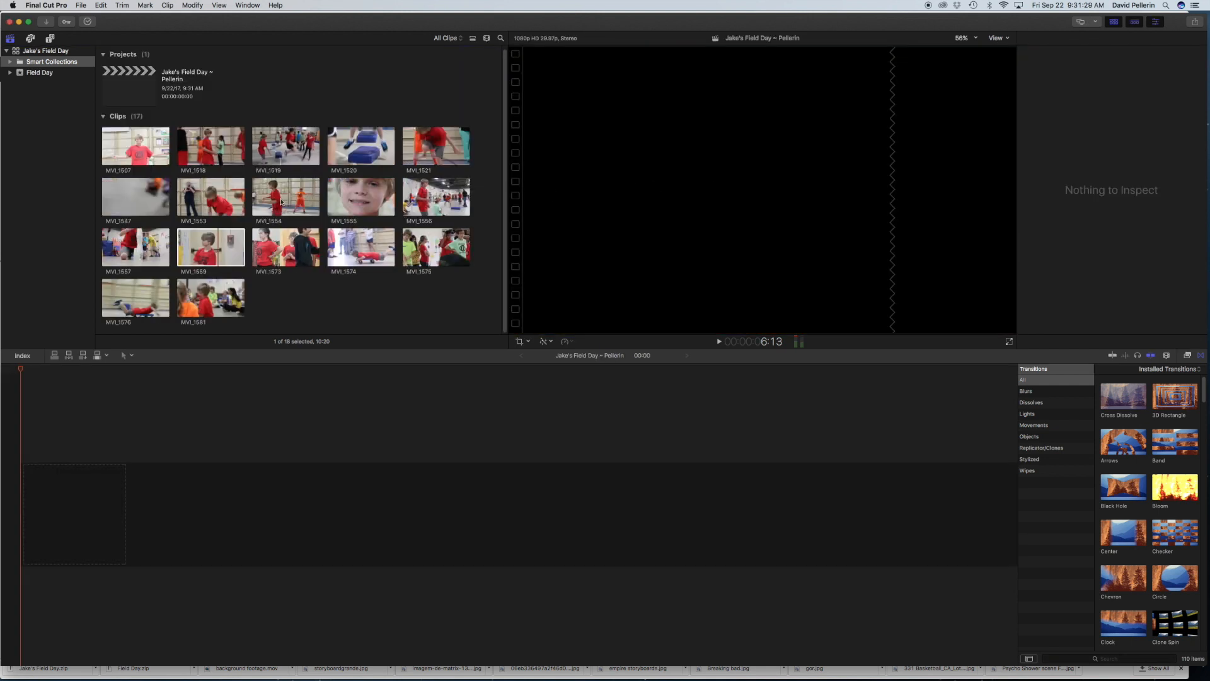
Step: Place the close-up clip MVI_1555 in the empty timeline as the project's first clip
click(349, 195)
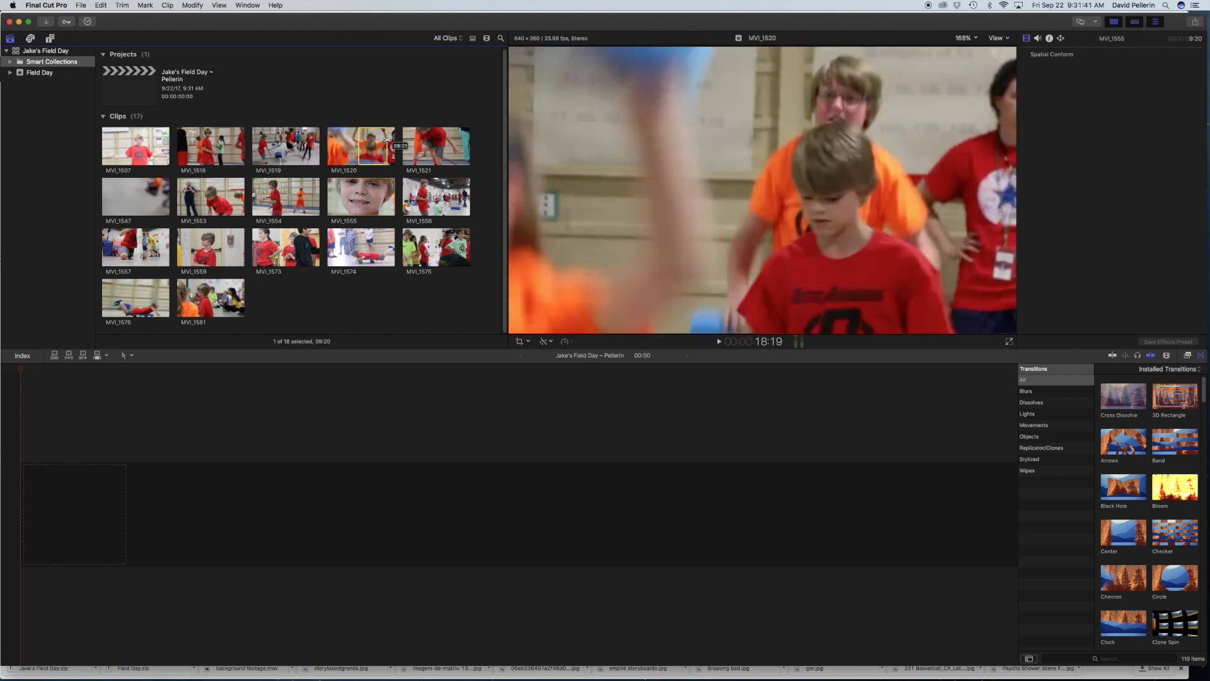
click(339, 191)
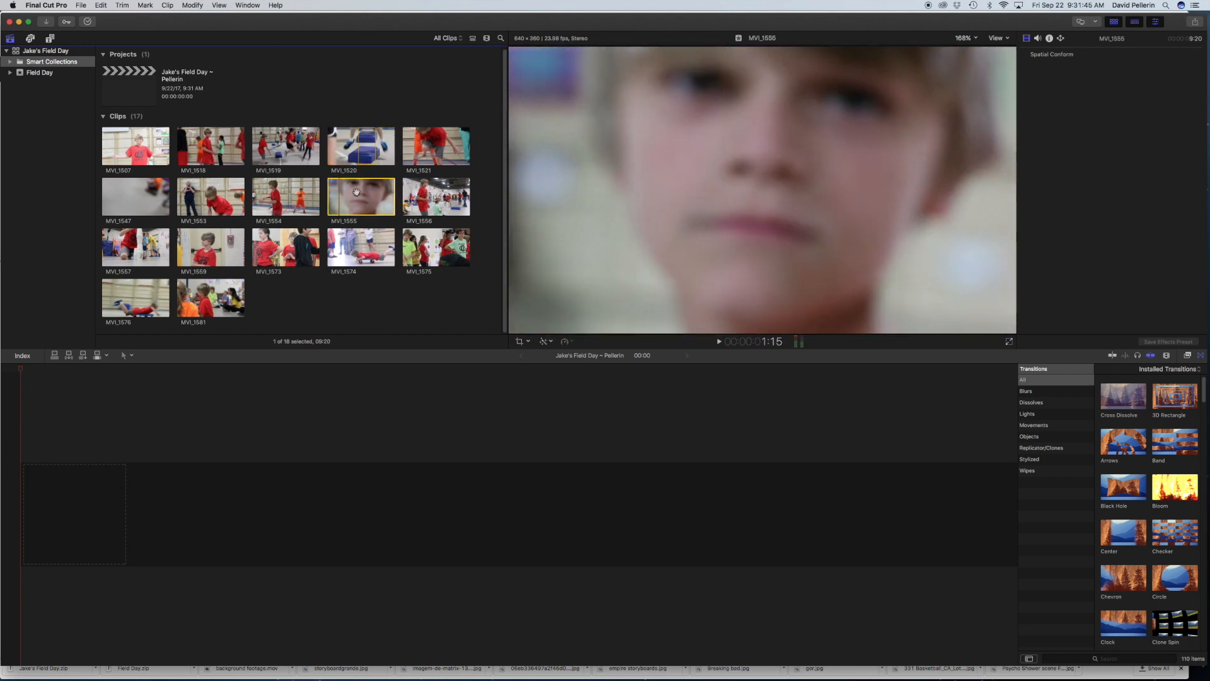
drag(355, 202, 162, 514)
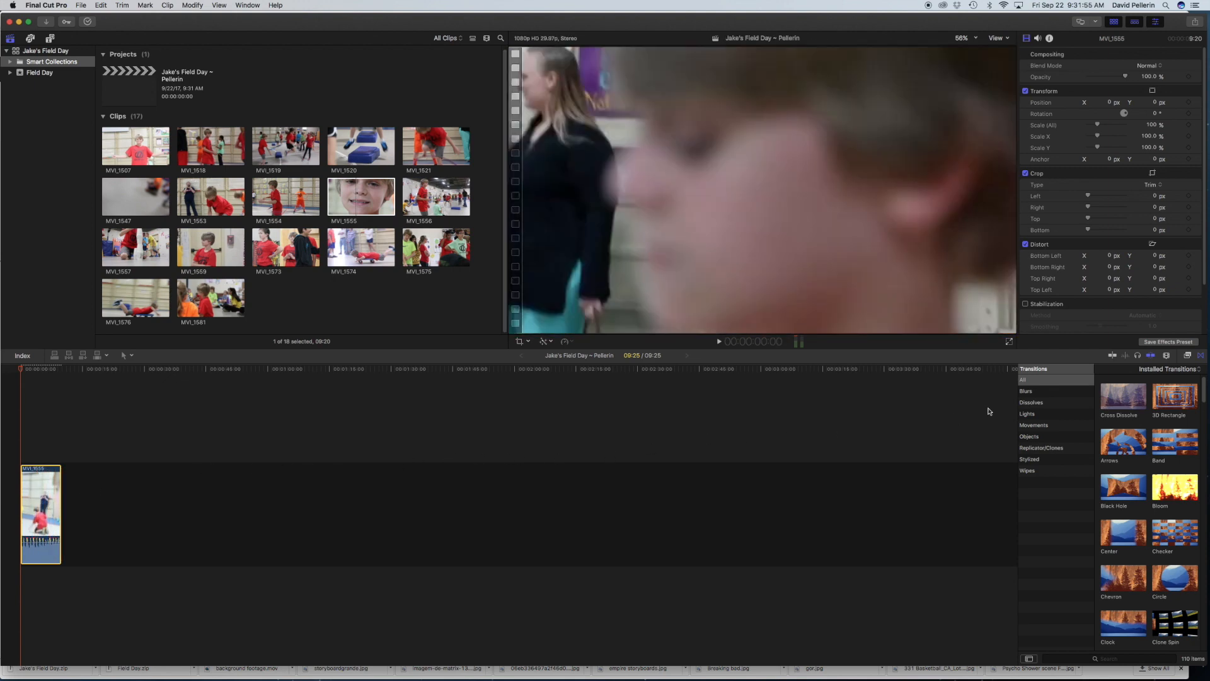
Step: Adjust the timeline zoom so the whole MVI_1555 clip spreads over about two thirds of the timeline's width
click(1168, 357)
click(1167, 357)
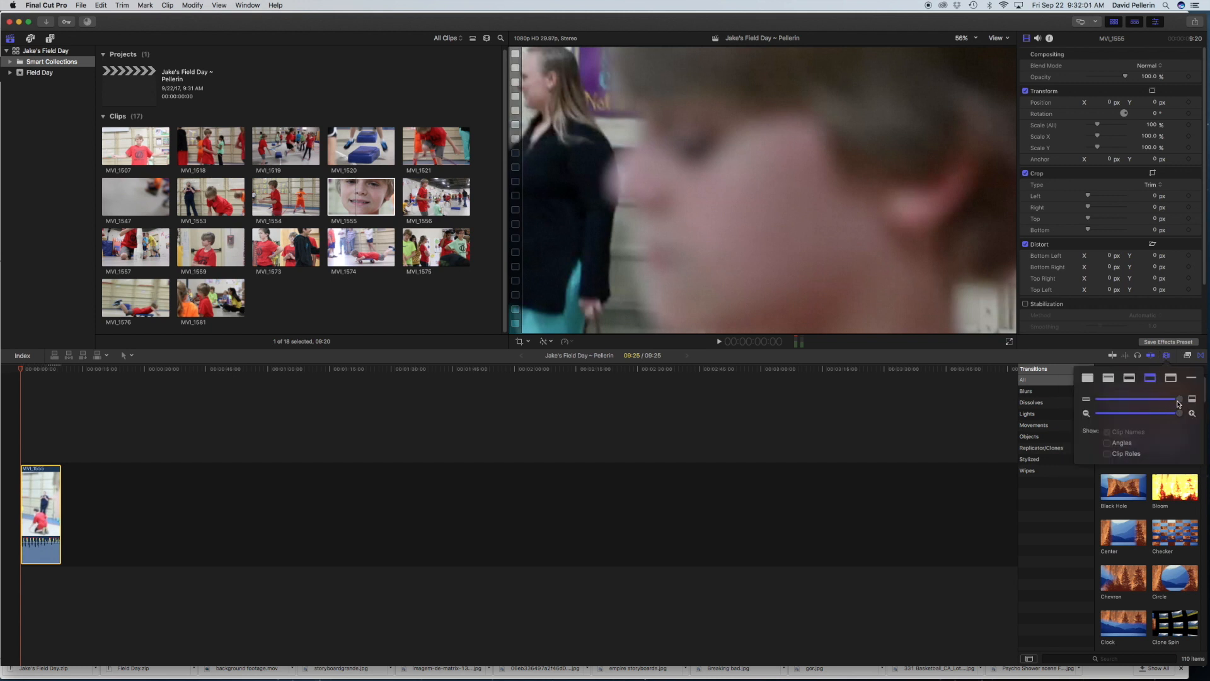
mouse_move(1180, 414)
mouse_down()
mouse_move(1168, 413)
mouse_move(1179, 414)
mouse_up()
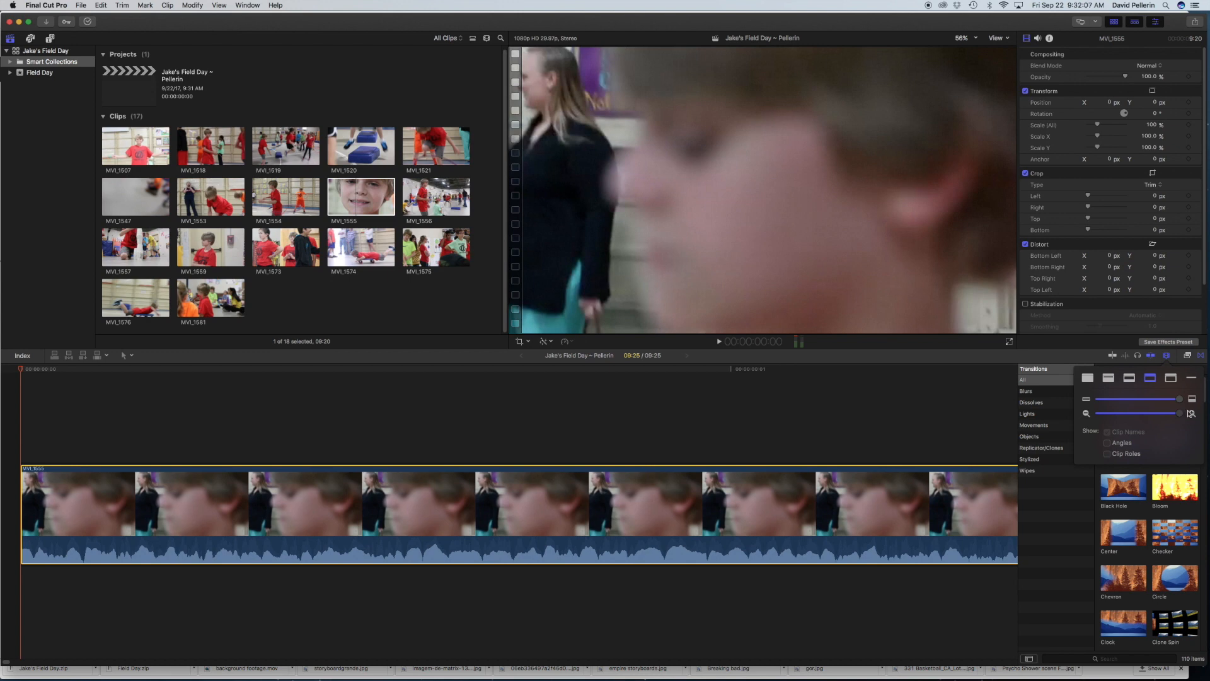
drag(1179, 414, 1138, 414)
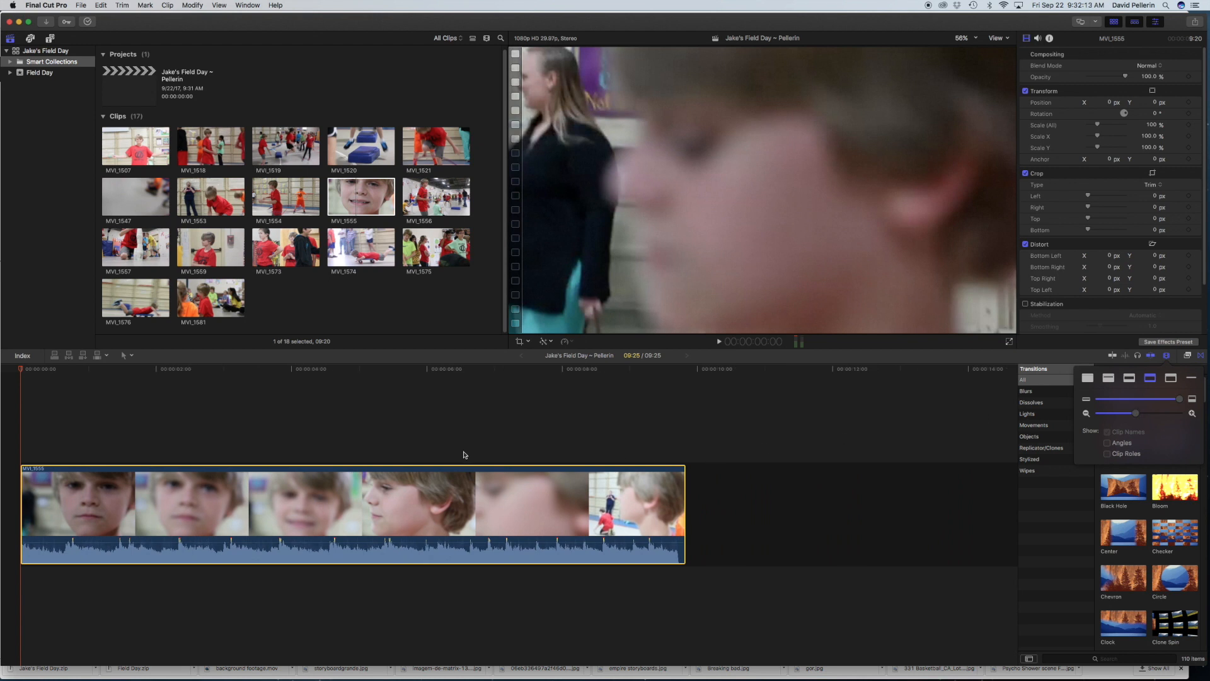
Step: Raise the sound volume and play MVI_1555 in the timeline from about 1:15 to find the part to keep
click(124, 376)
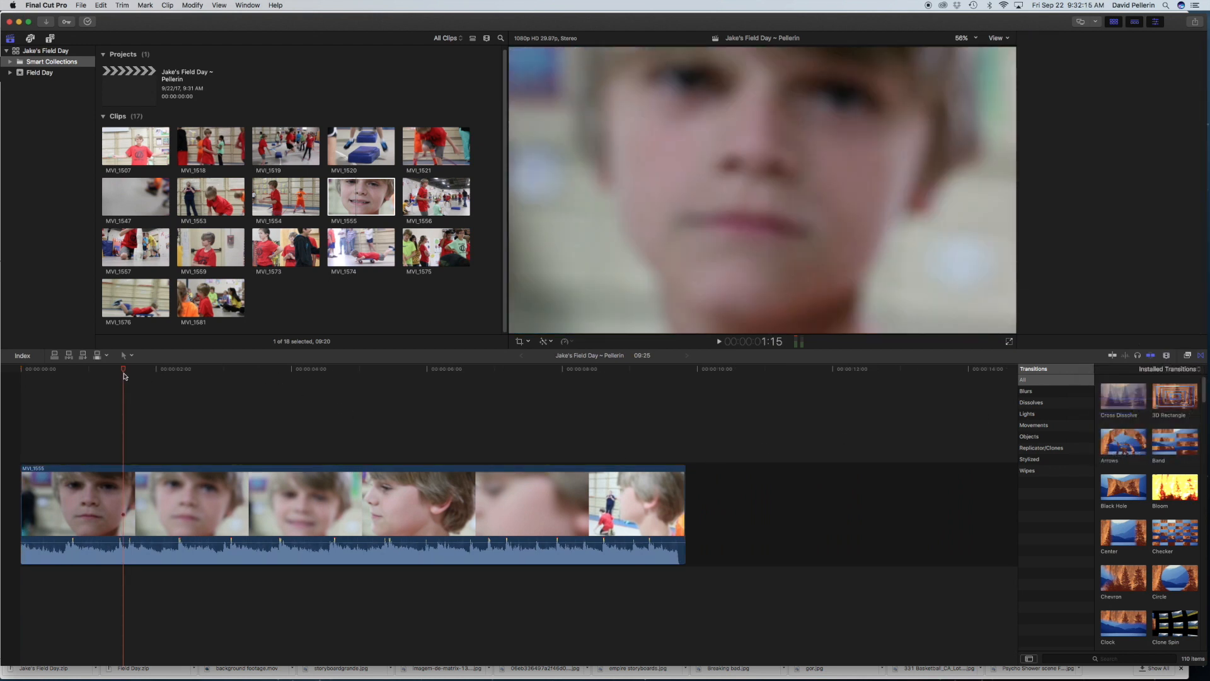
key(XF86AudioRaiseVolume)
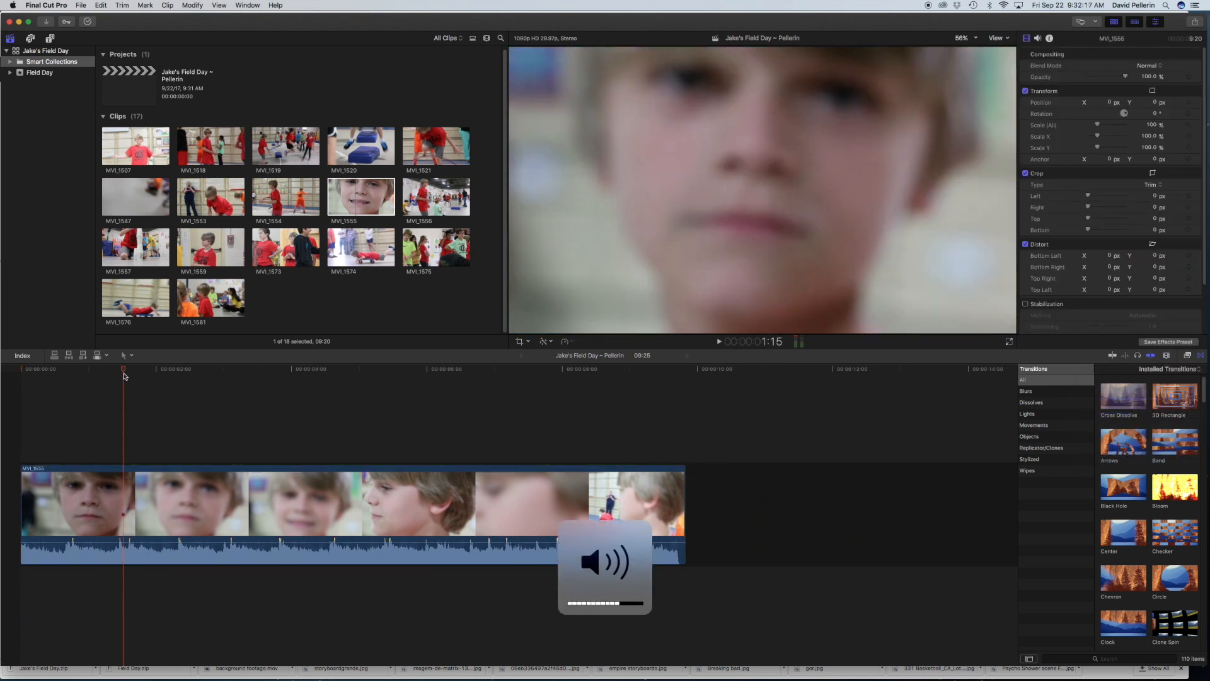
key(space)
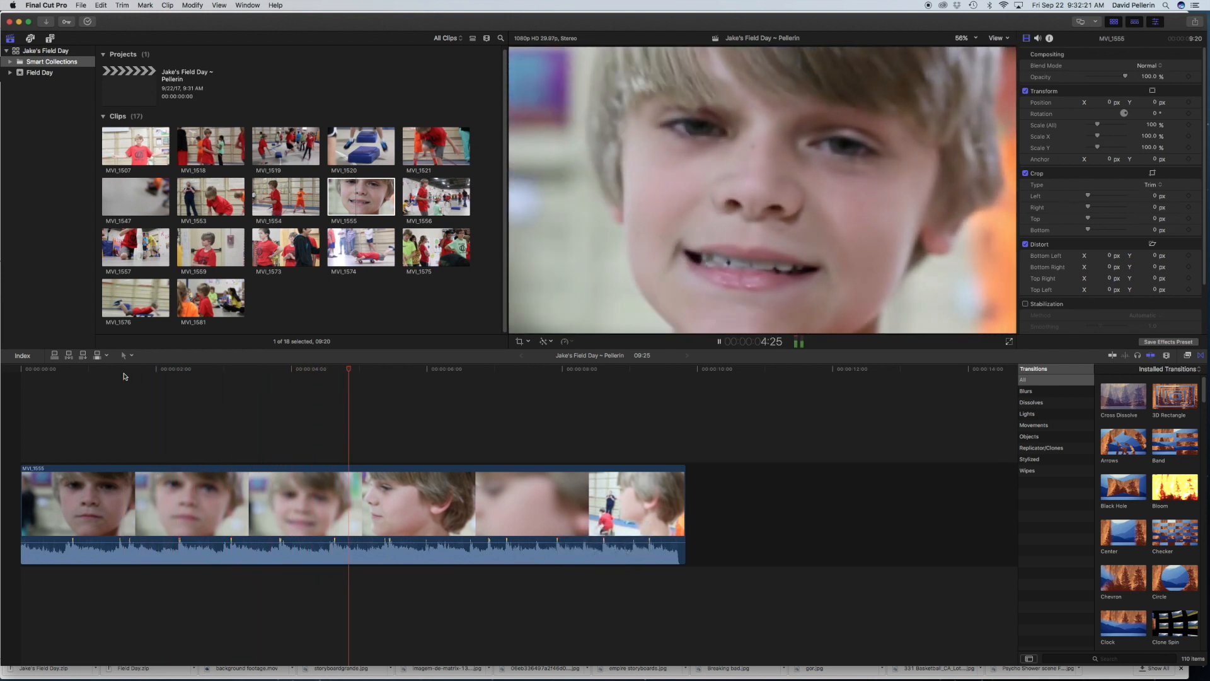
key(space)
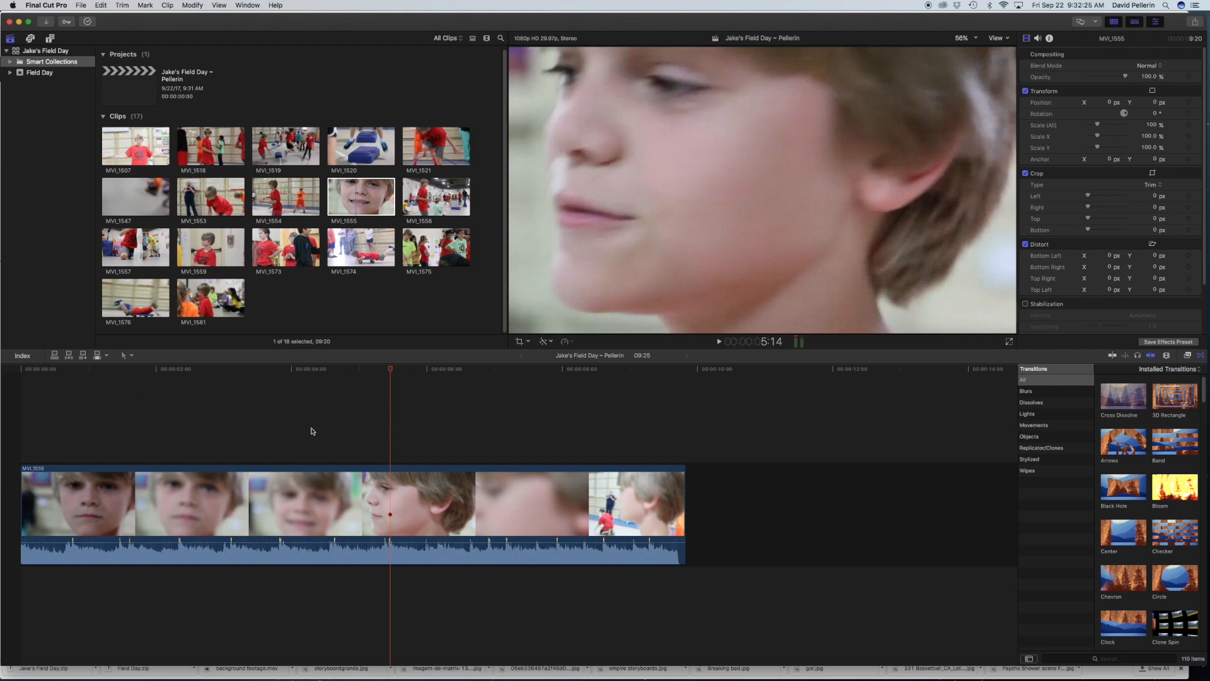
Step: Trim the end and start of MVI_1555 in the timeline to a duration of about 1:11, and play back the result
click(556, 482)
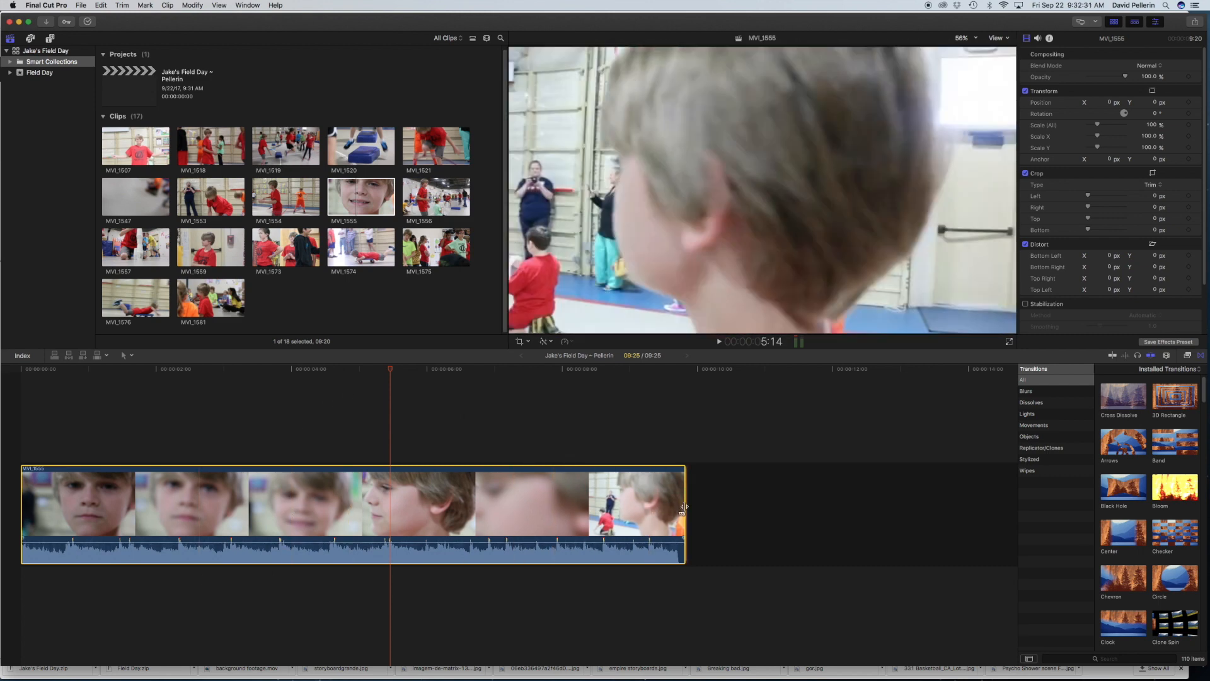
drag(683, 507, 360, 531)
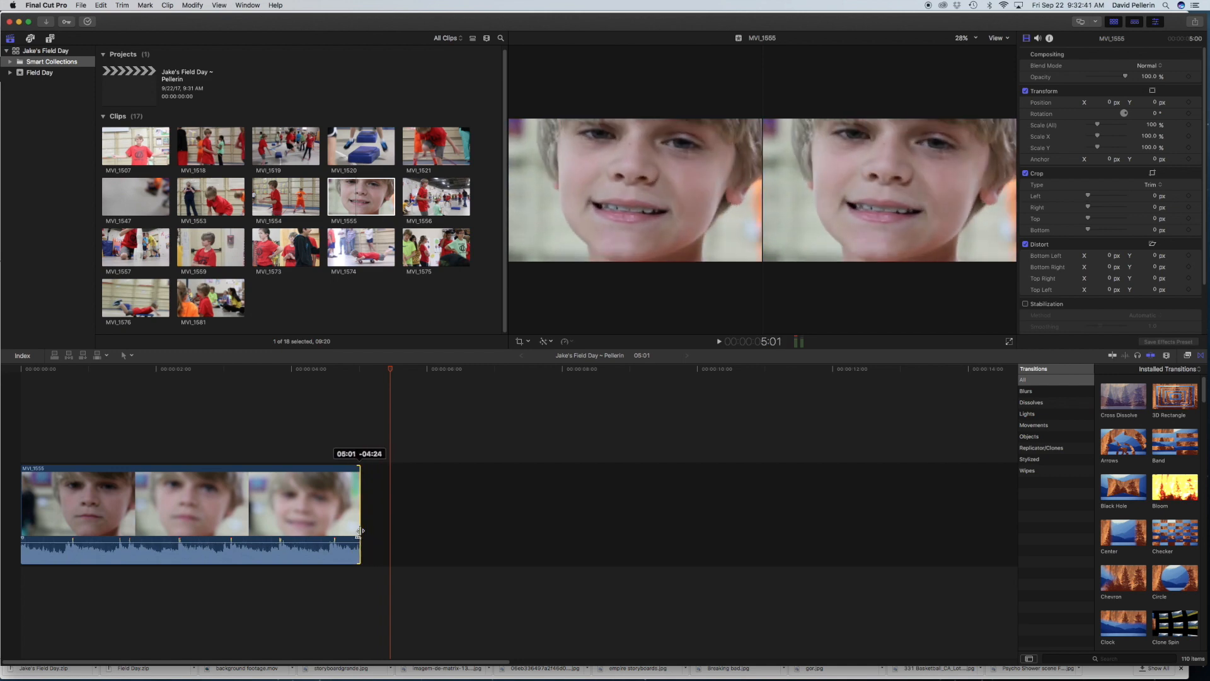
drag(23, 498, 270, 507)
click(276, 370)
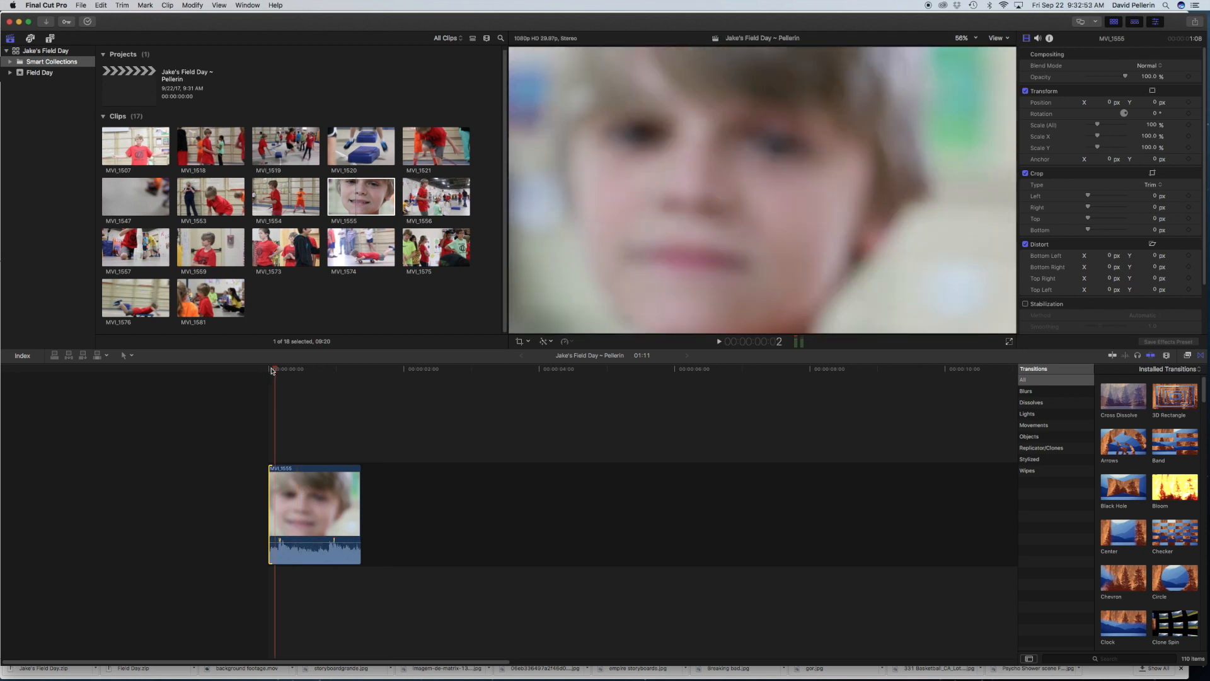
click(272, 370)
key(space)
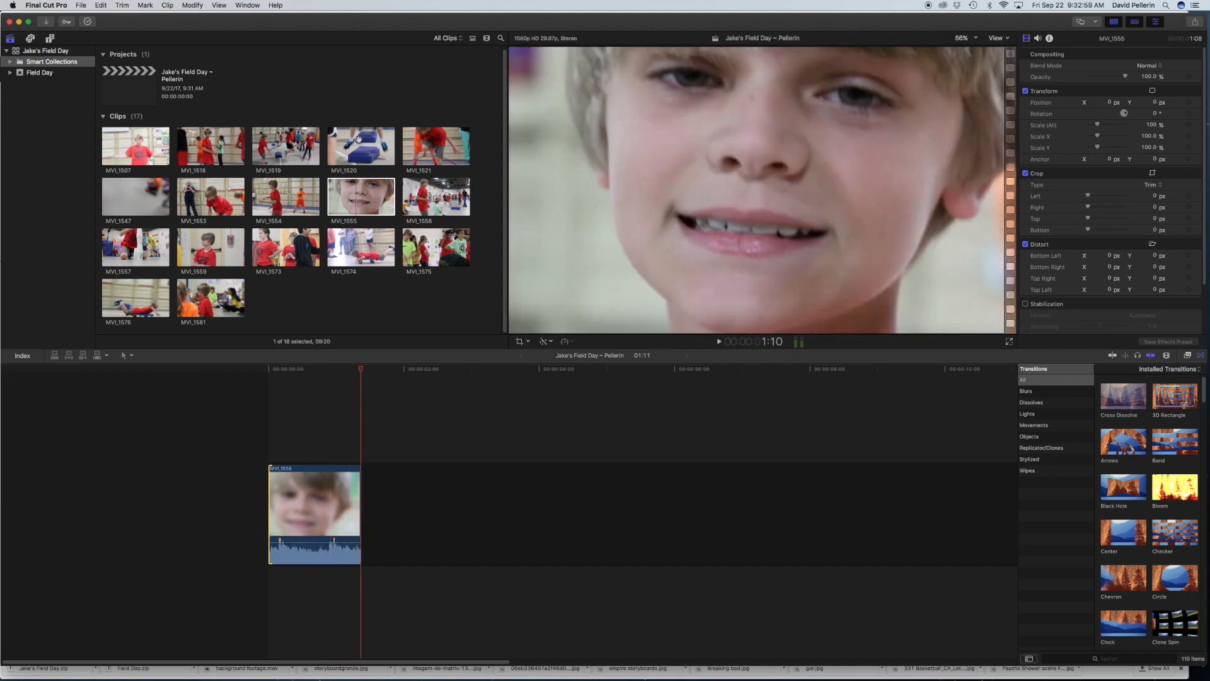
Step: Preview clips MVI_1507, MVI_1547 and MVI_1553, append hula-hoop clip MVI_1554 after MVI_1555, and play across the cut
click(119, 145)
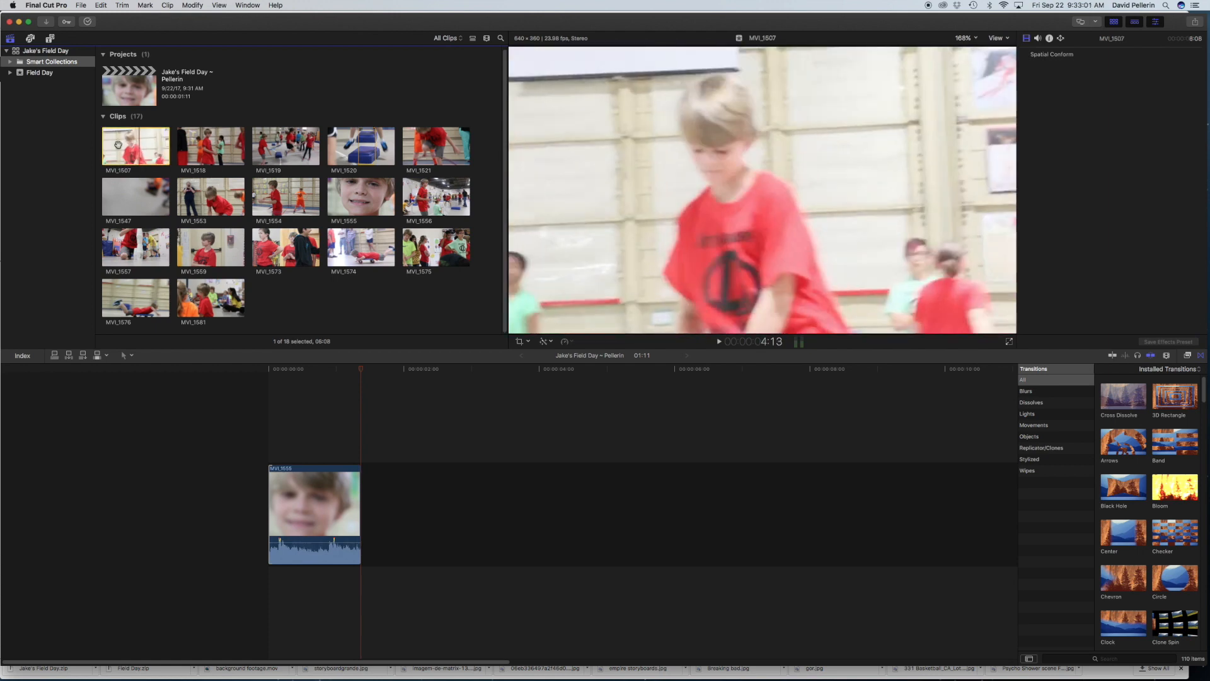
click(132, 199)
click(212, 203)
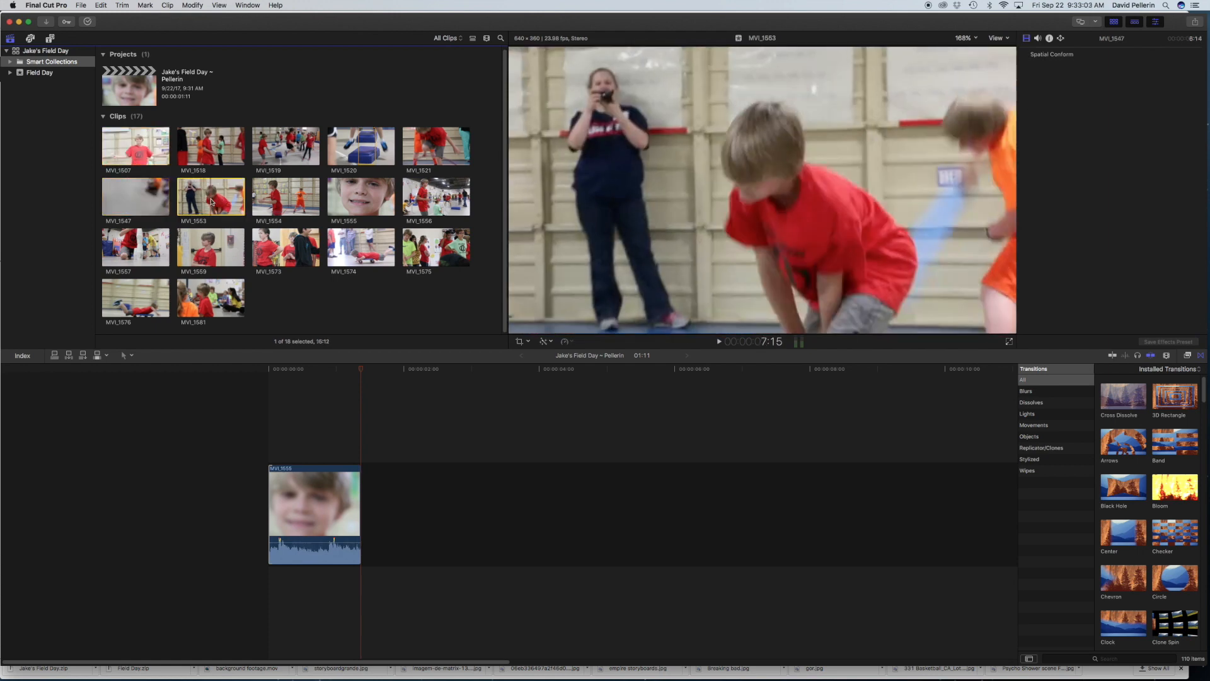
click(285, 190)
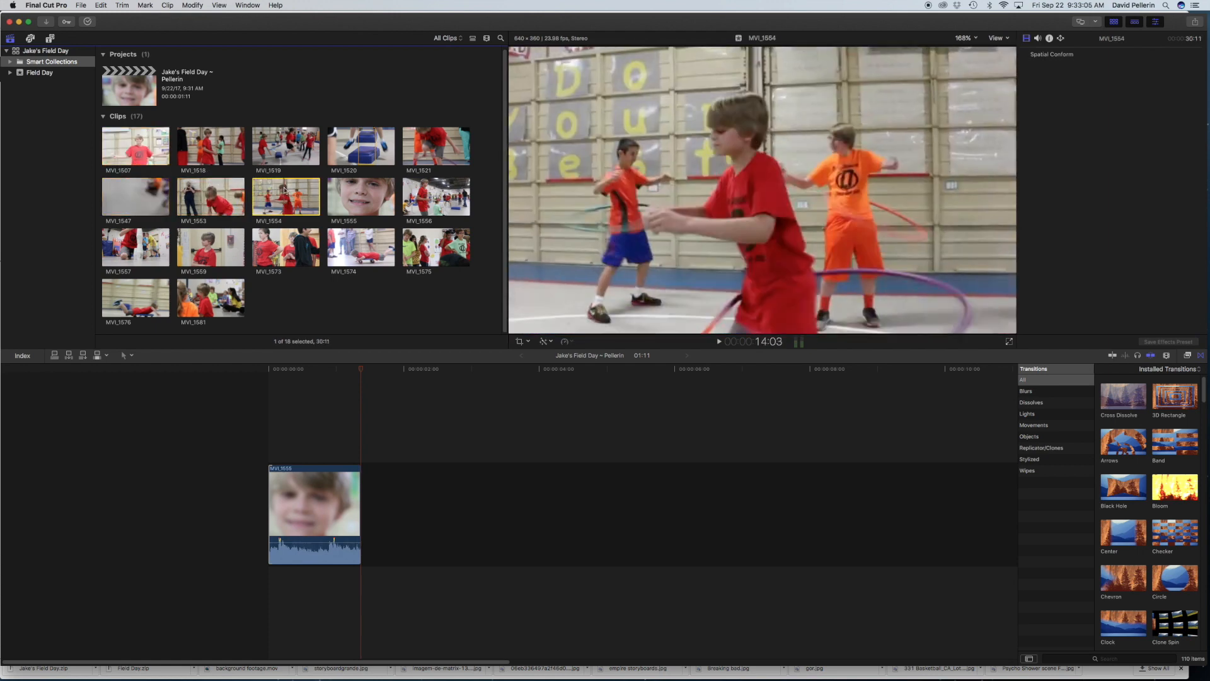
drag(284, 192, 386, 500)
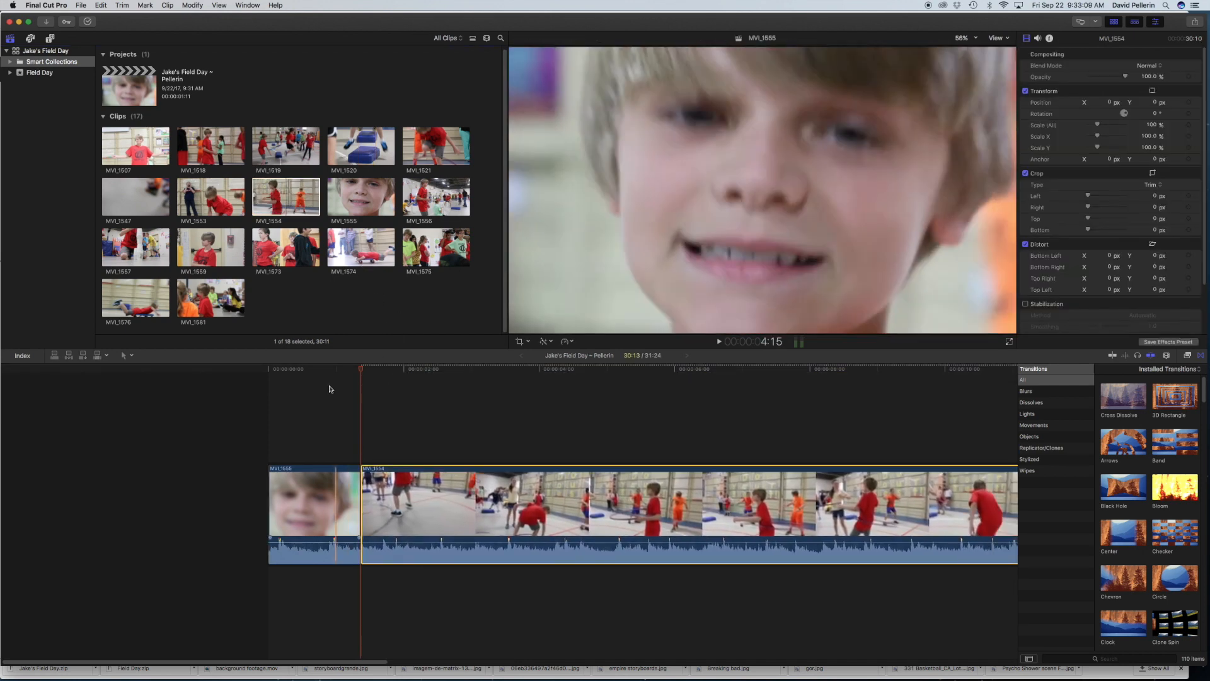
click(320, 383)
key(space)
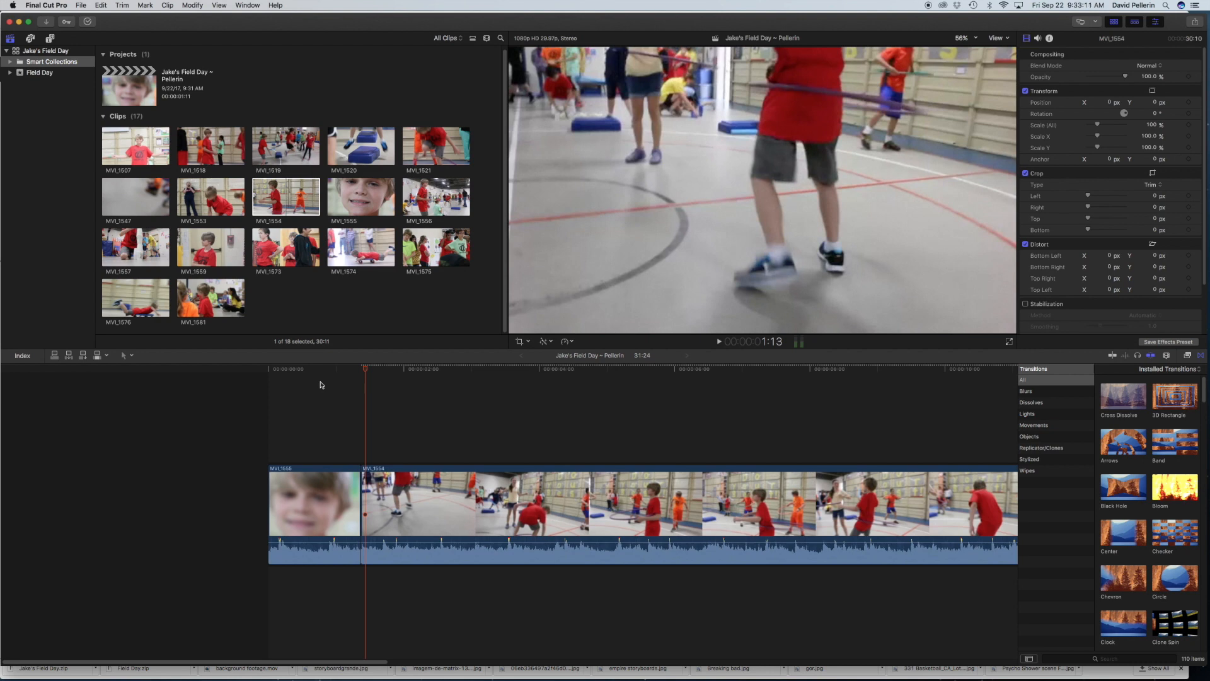
Step: Mute the sound and play the timeline across the cut from MVI_1555 into MVI_1554 to about 8:10
key(XF86AudioMute)
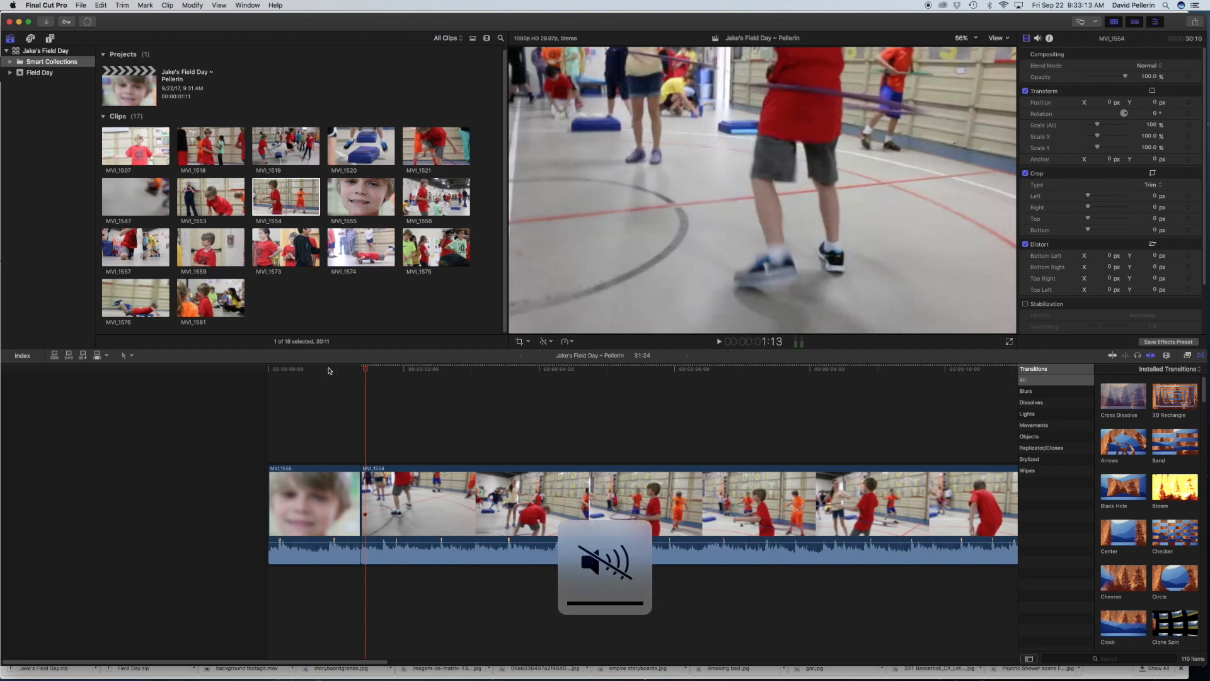
click(328, 370)
key(space)
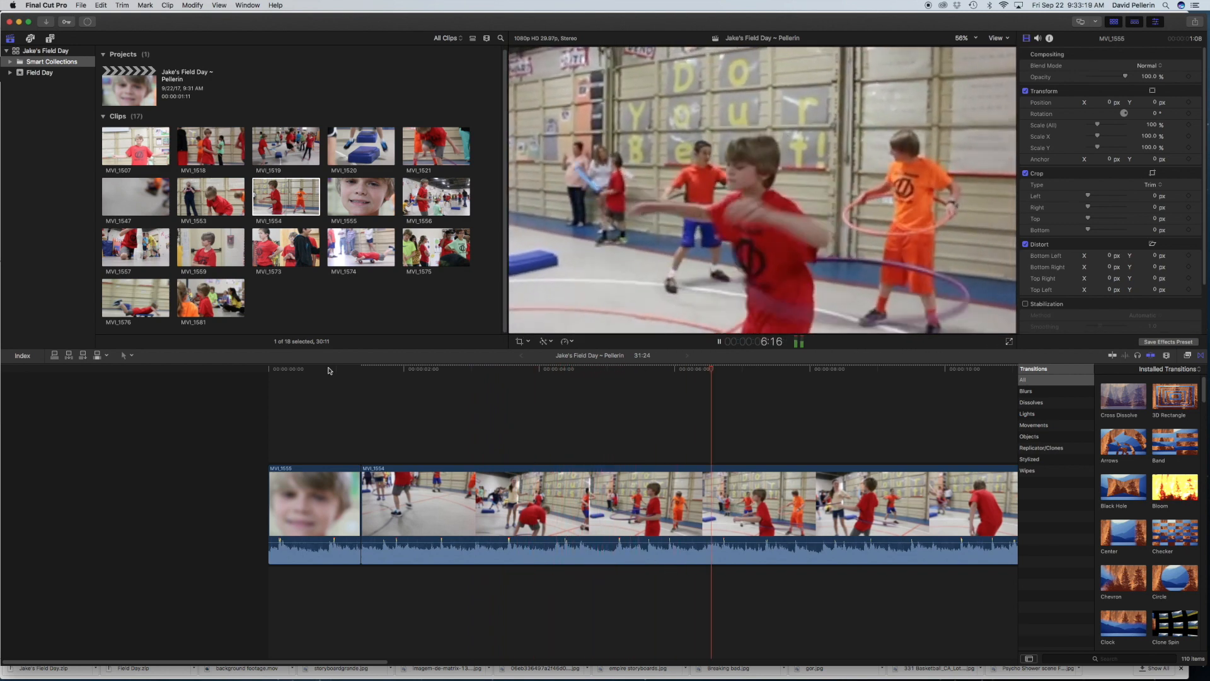
key(space)
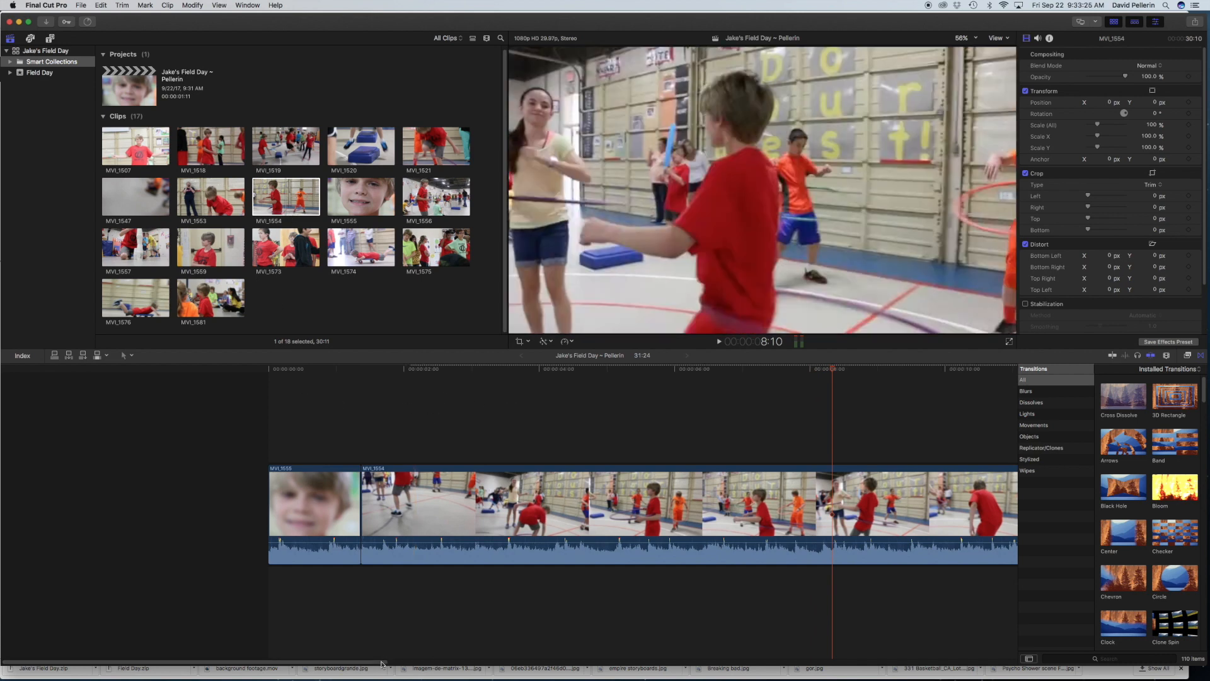
Step: Trim the end of MVI_1554 so that the whole project lasts exactly 30:00
drag(380, 662, 771, 640)
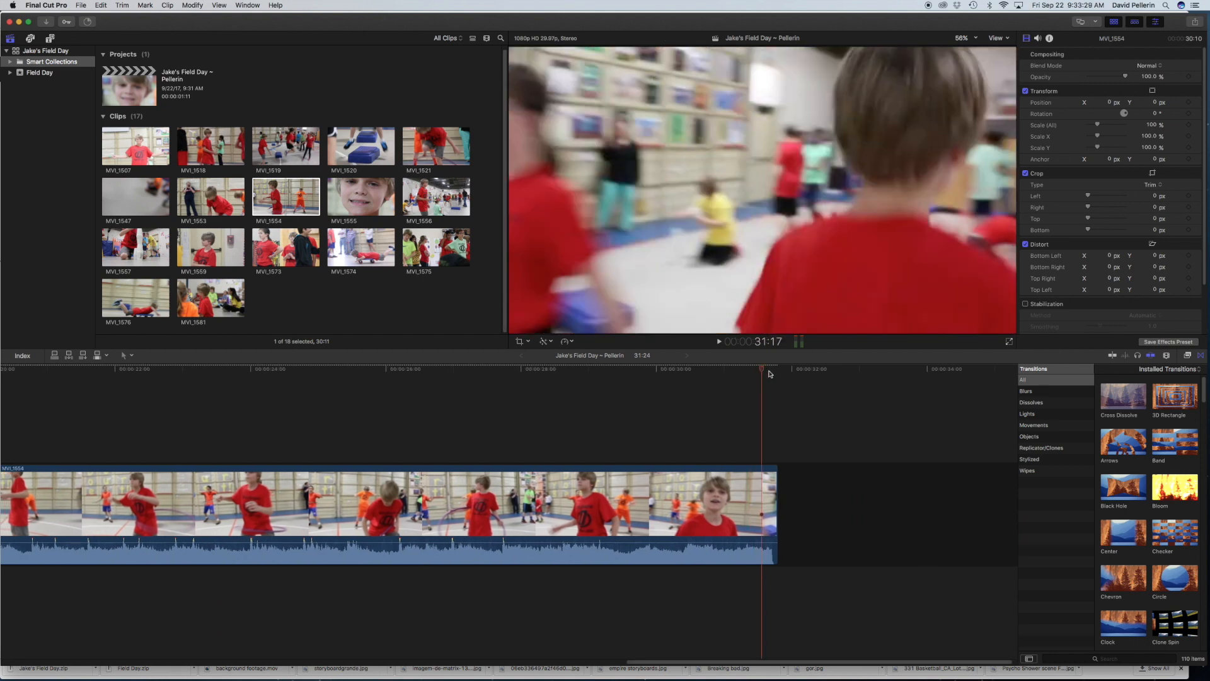
click(772, 375)
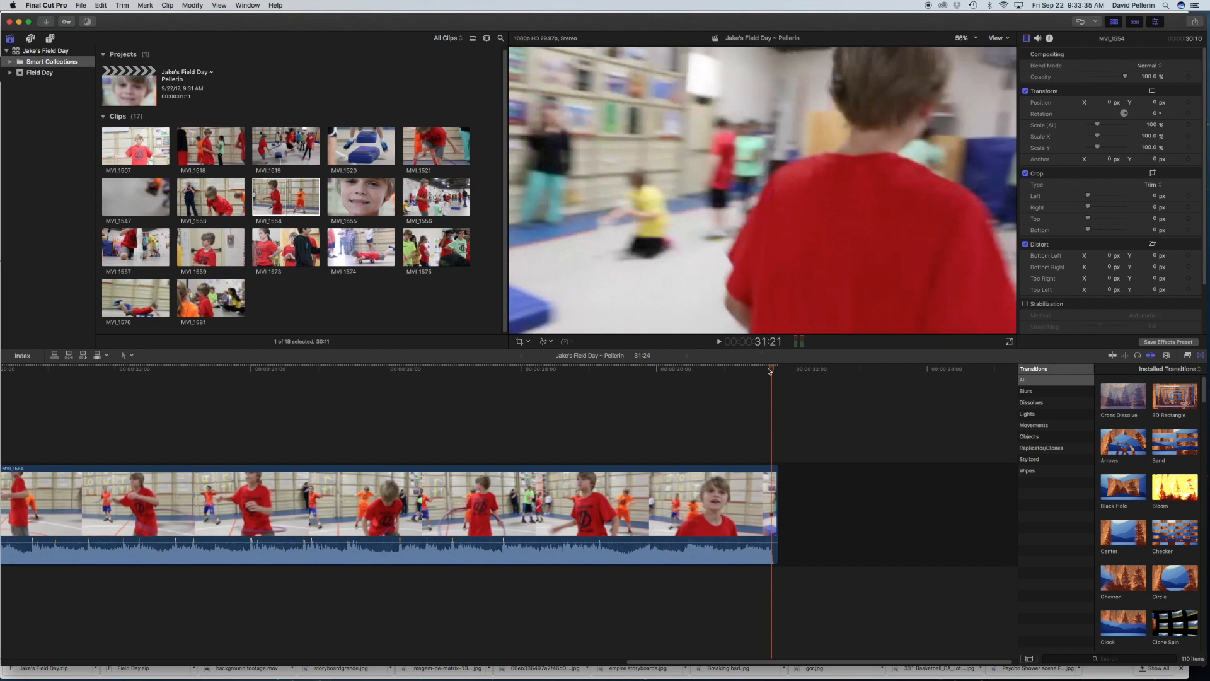
drag(776, 466, 746, 472)
drag(772, 369, 749, 373)
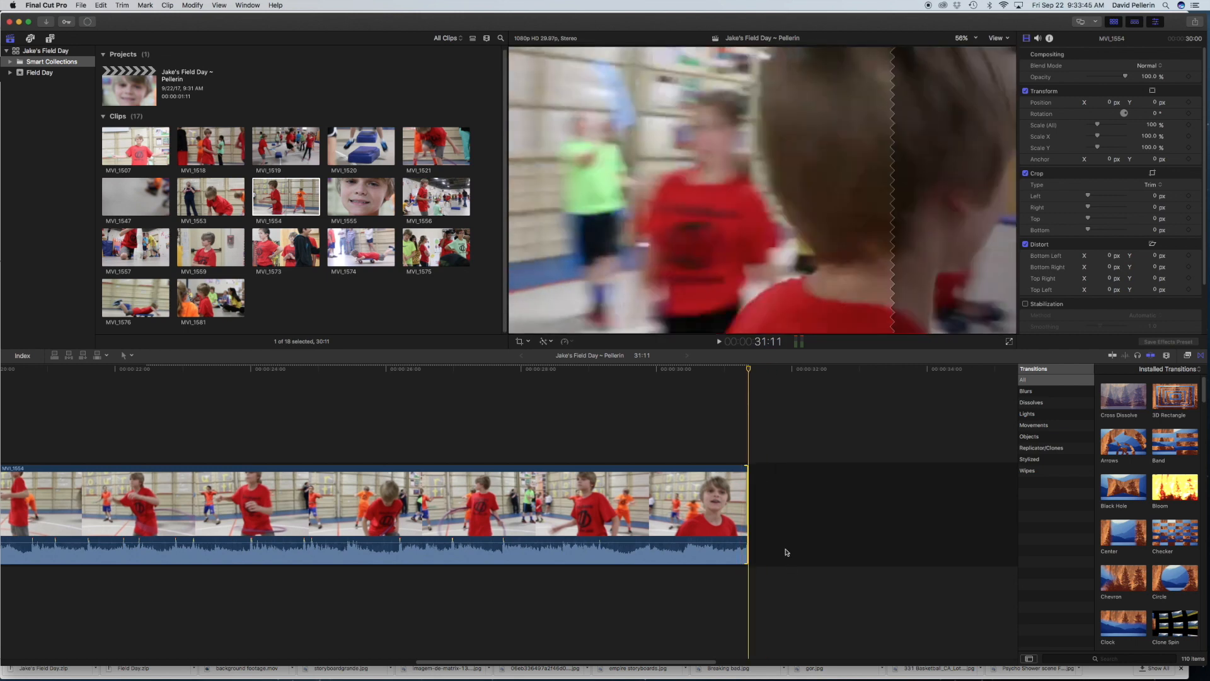
click(787, 508)
drag(787, 377, 747, 383)
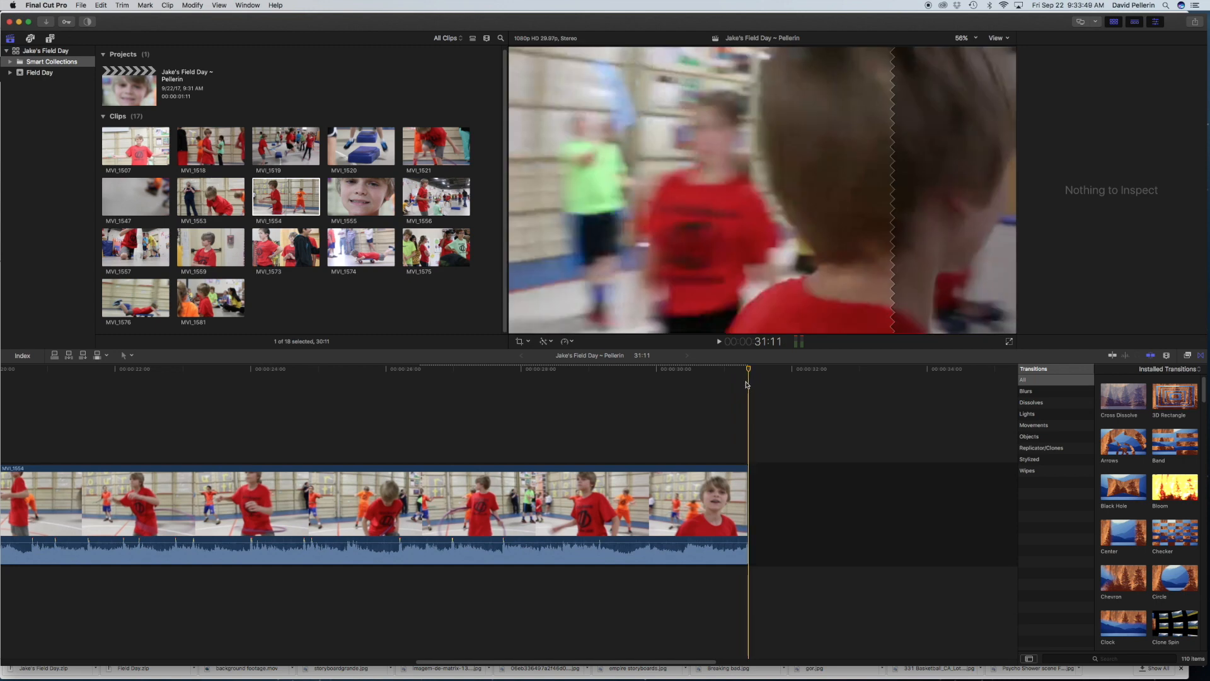
drag(744, 489, 651, 496)
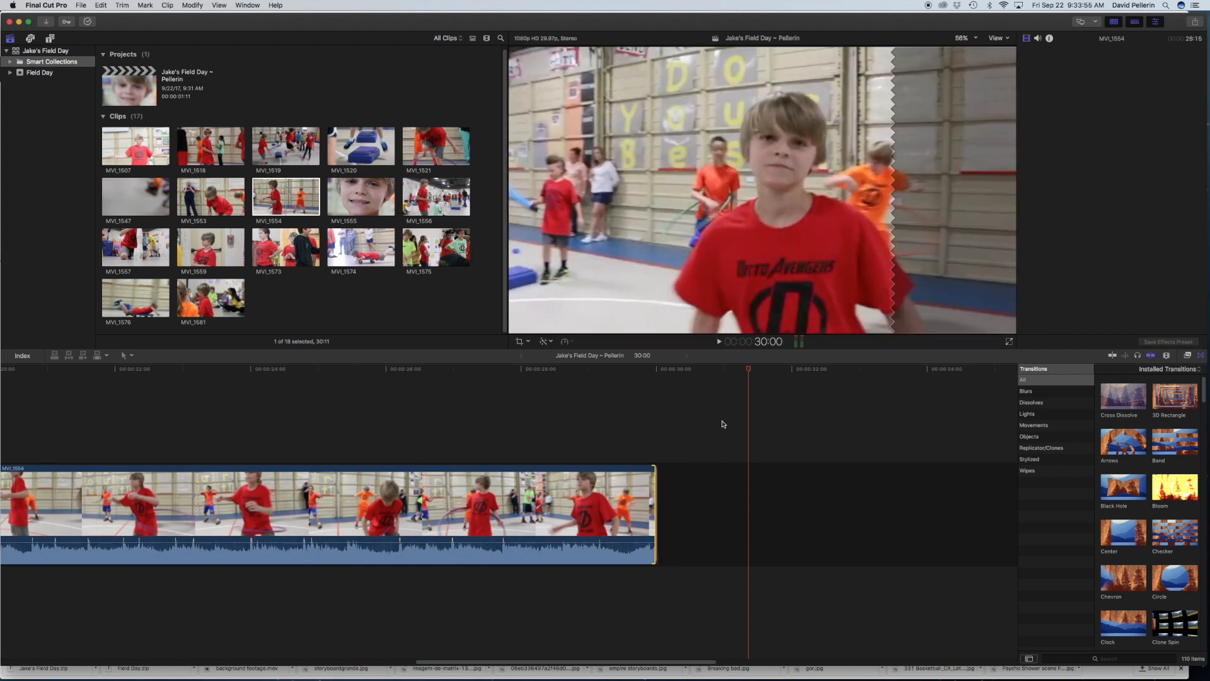
key(super+4)
drag(745, 377, 656, 384)
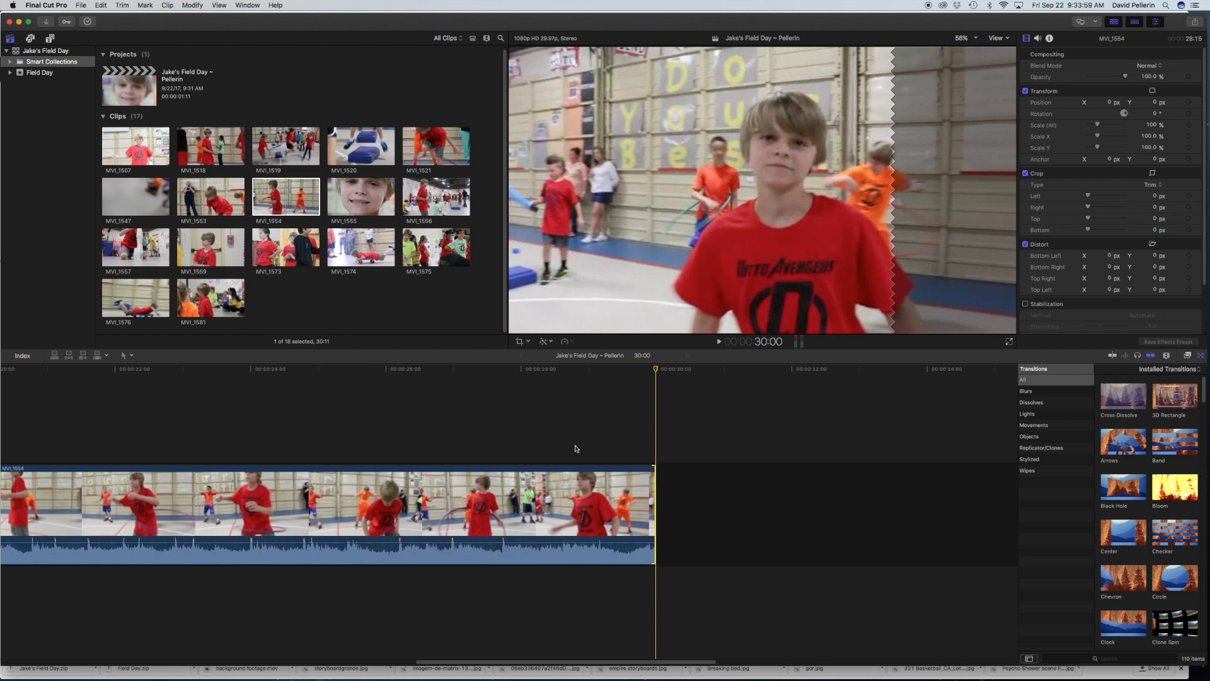
Step: Add the Black Hole transition at the cut between MVI_1555 and MVI_1554, allowing the media to be overlapped
key(Home)
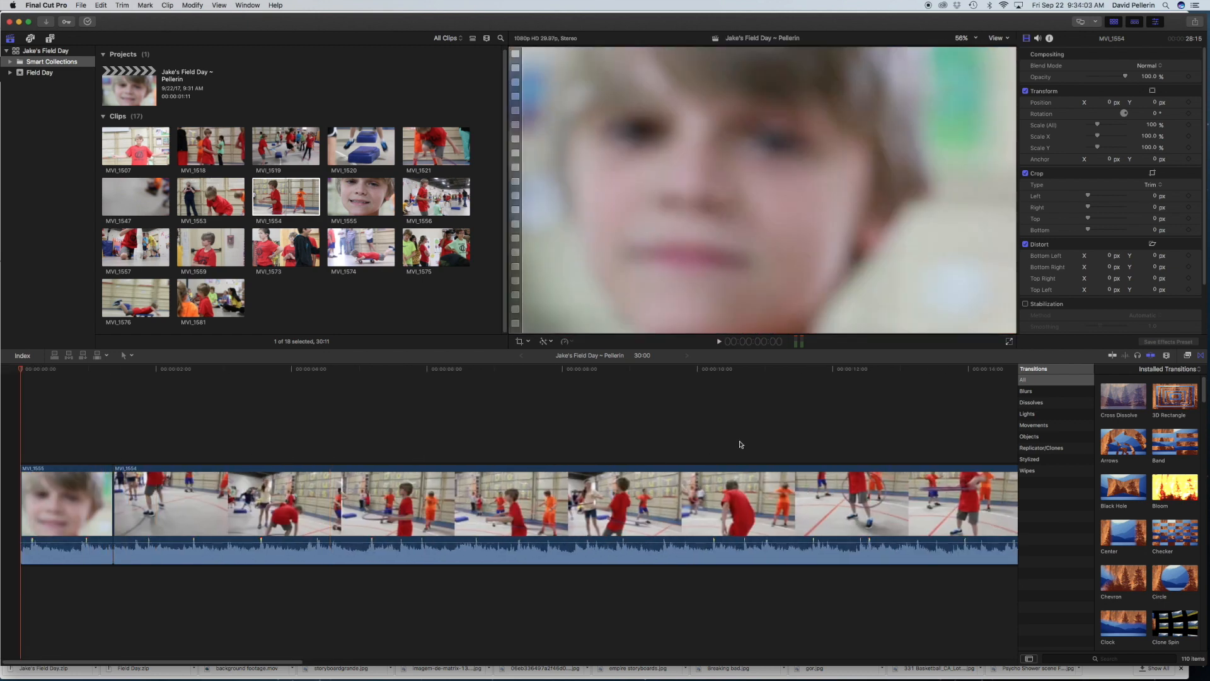
click(1201, 357)
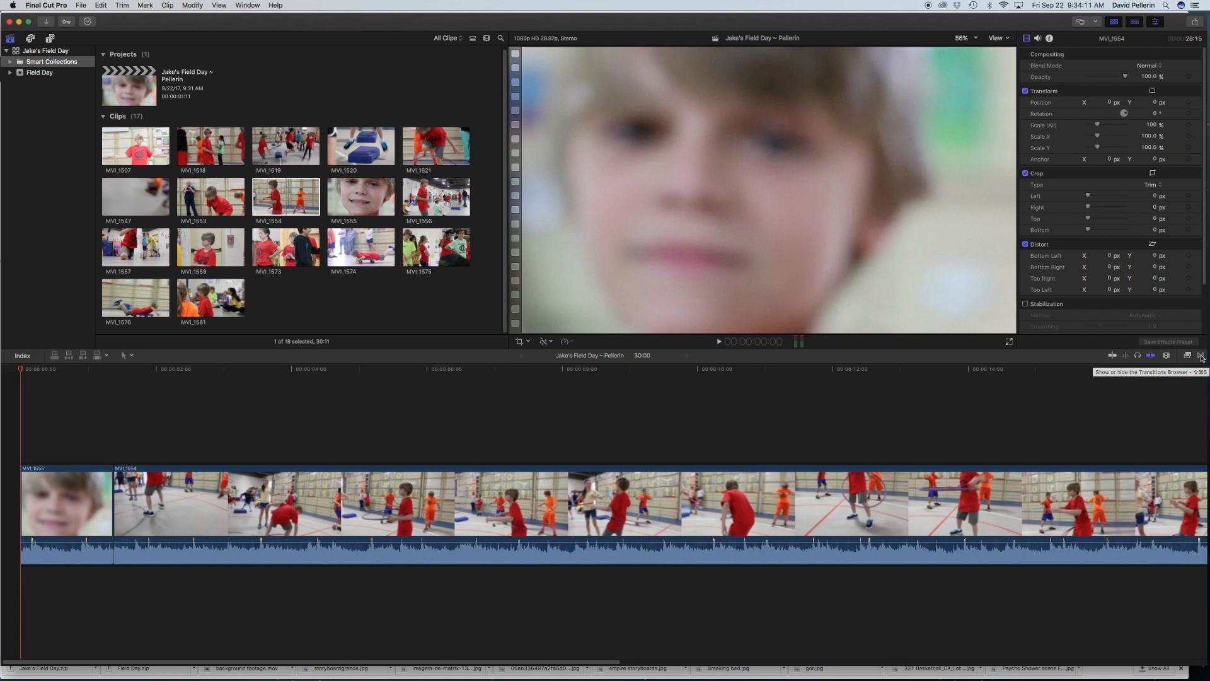
click(1202, 357)
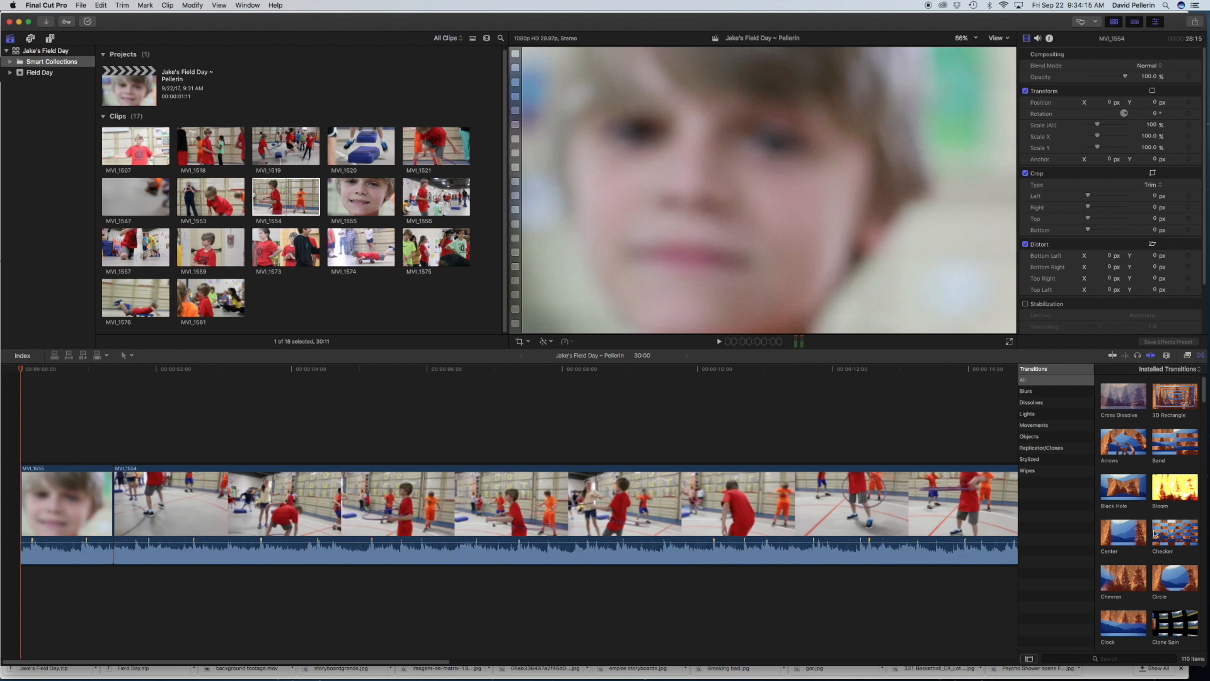
drag(1128, 487, 115, 508)
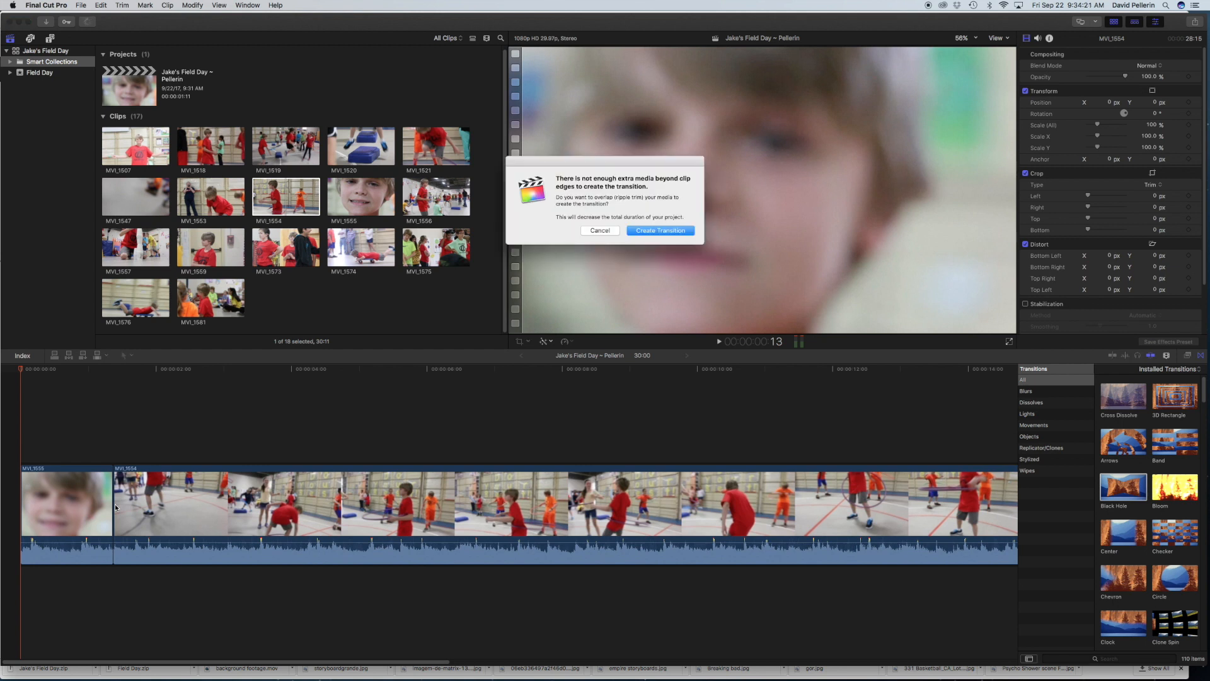
click(659, 231)
Step: Shorten the Black Hole transition to 7 frames, playing it from the start of the timeline between adjustments
drag(49, 491, 63, 489)
key(space)
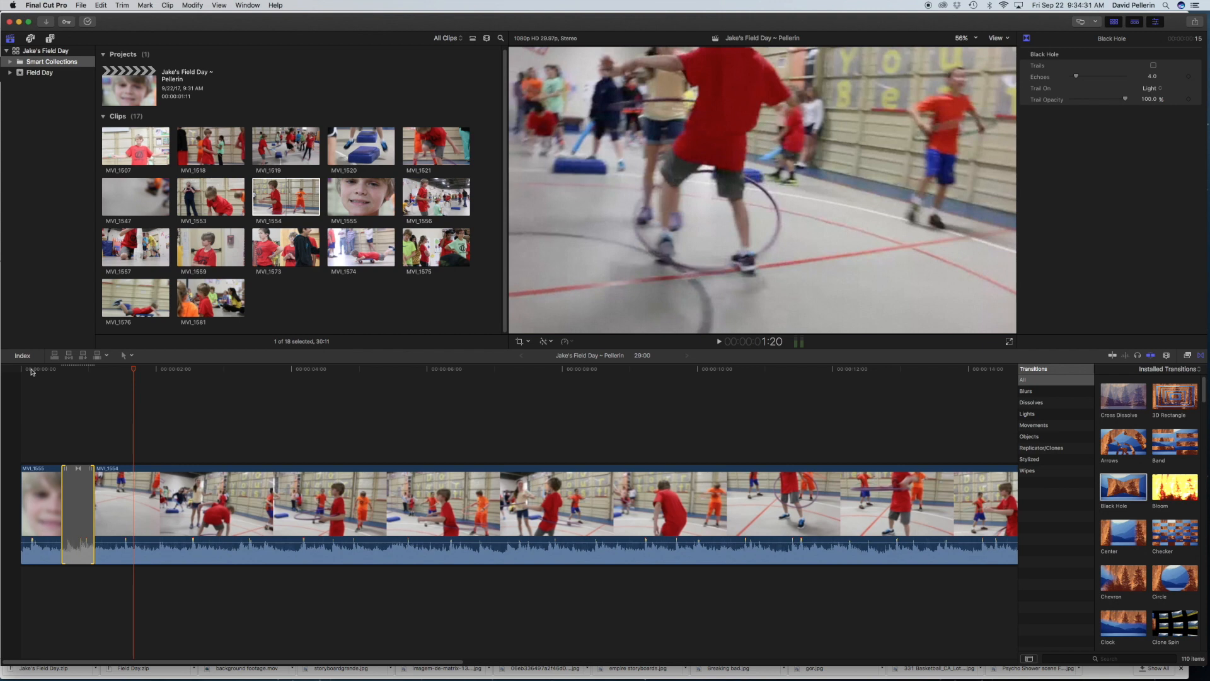
key(Home)
key(space)
drag(63, 482, 77, 484)
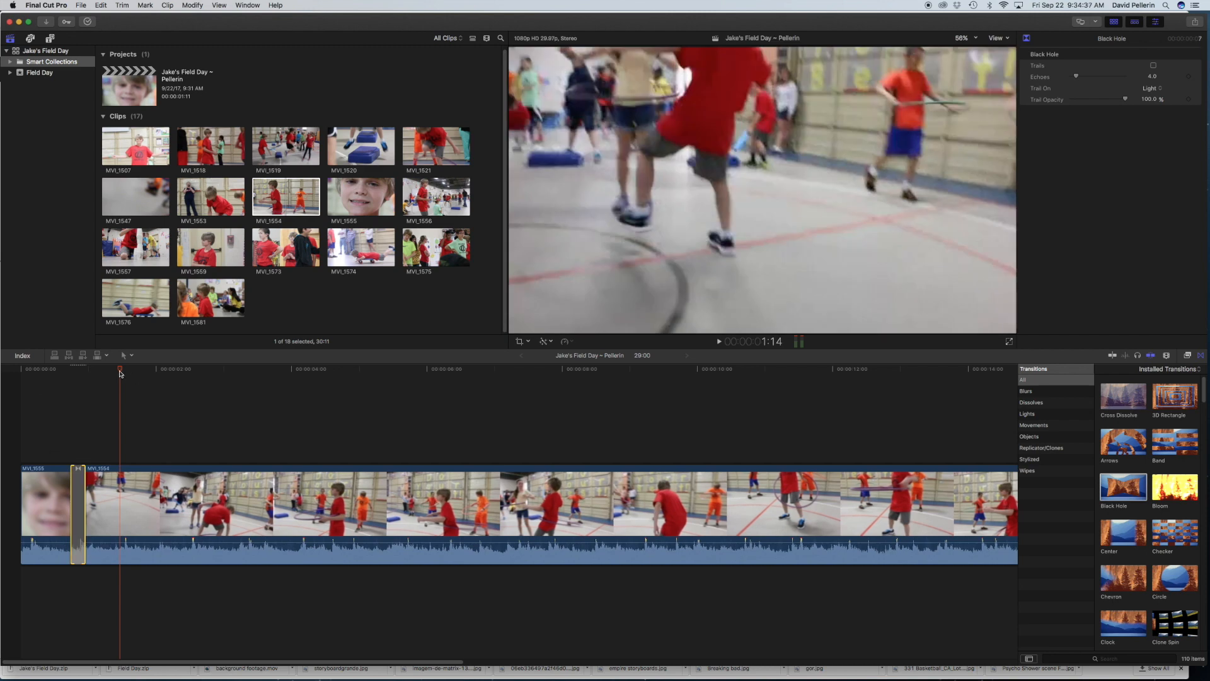
Step: Play back the shortened Black Hole transition from the start of the timeline and delete it from the cut
click(21, 373)
key(space)
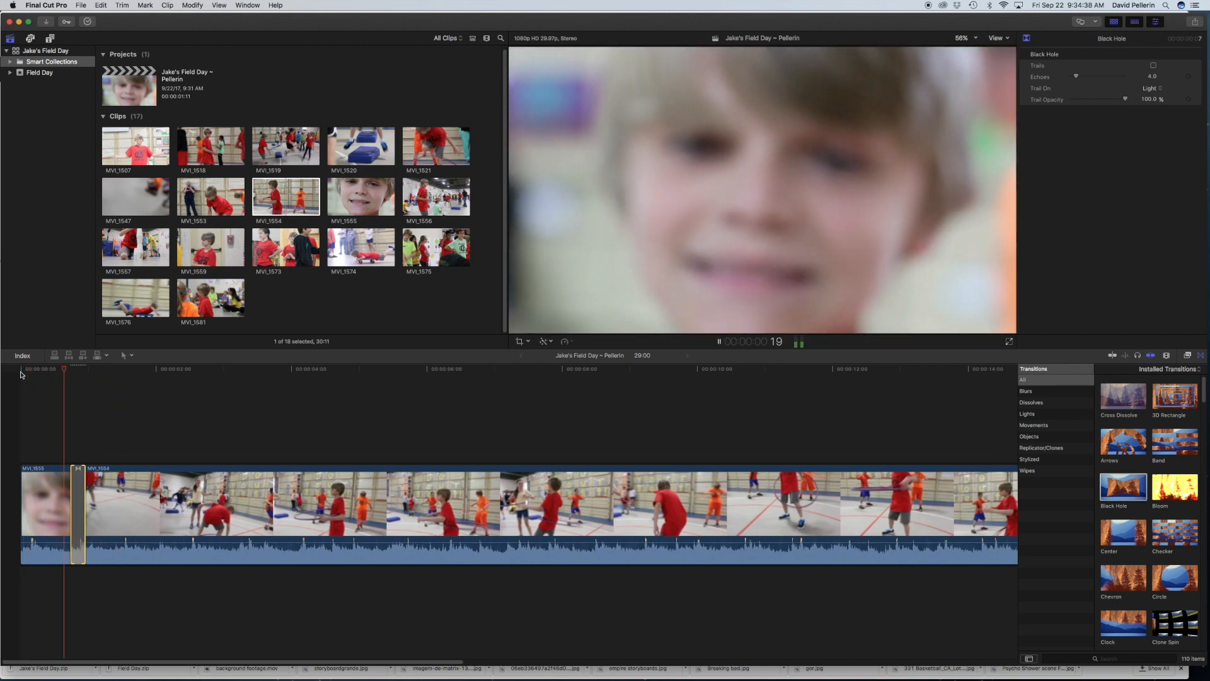
key(space)
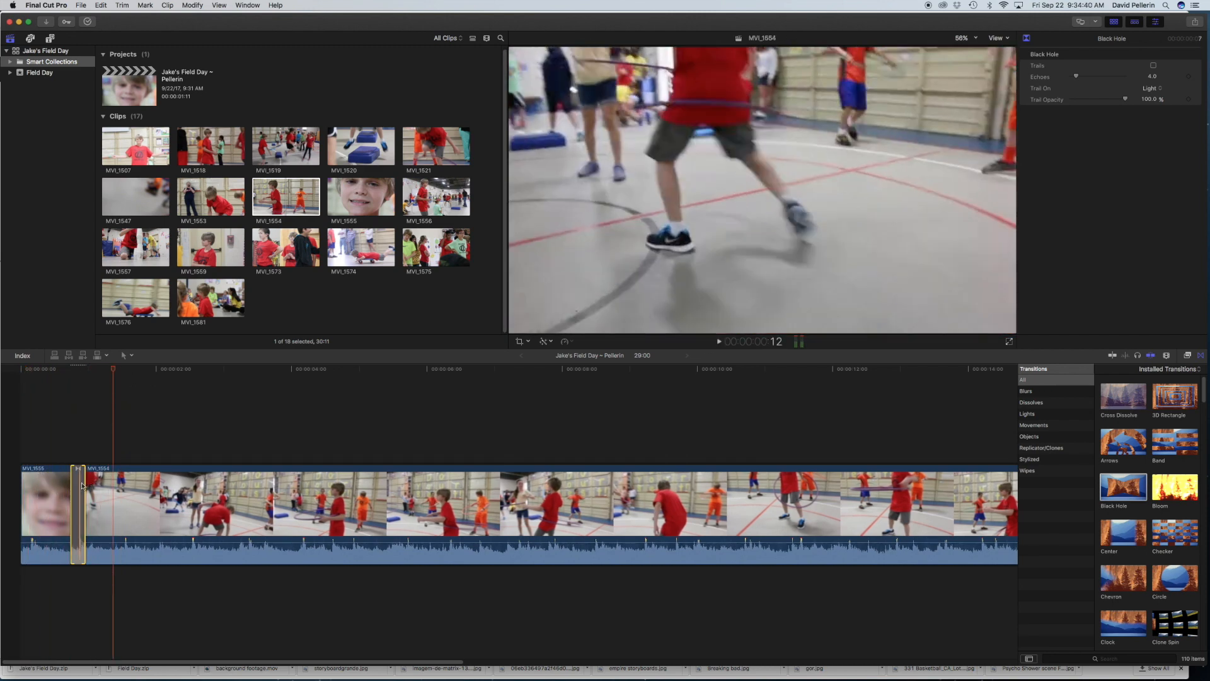
click(81, 485)
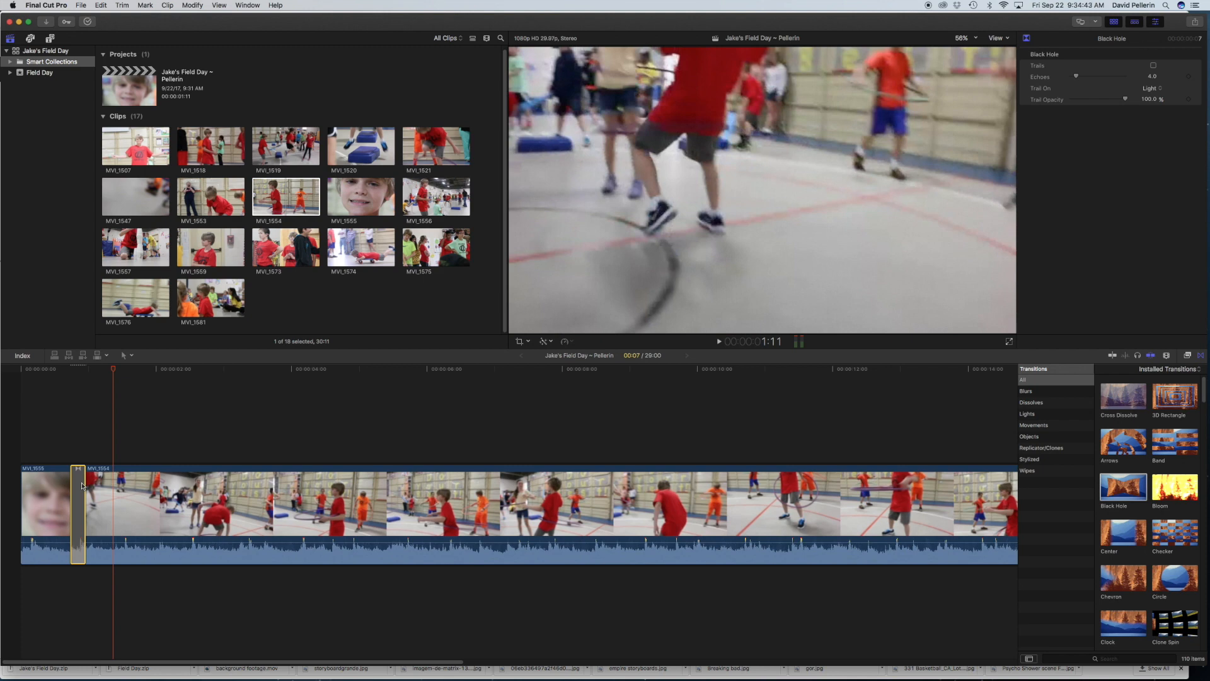
key(Delete)
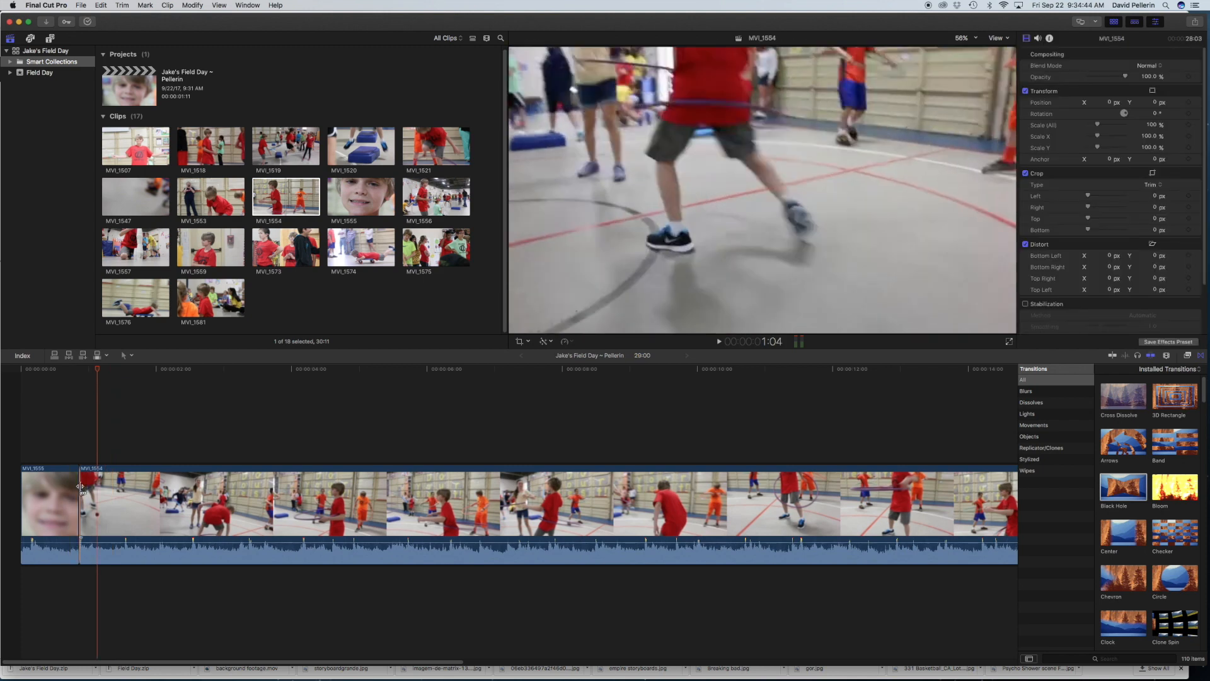
Step: Extend the start of MVI_1554 to a duration of 28:07 and the end of MVI_1555 to a duration of 2:11
drag(81, 486, 68, 487)
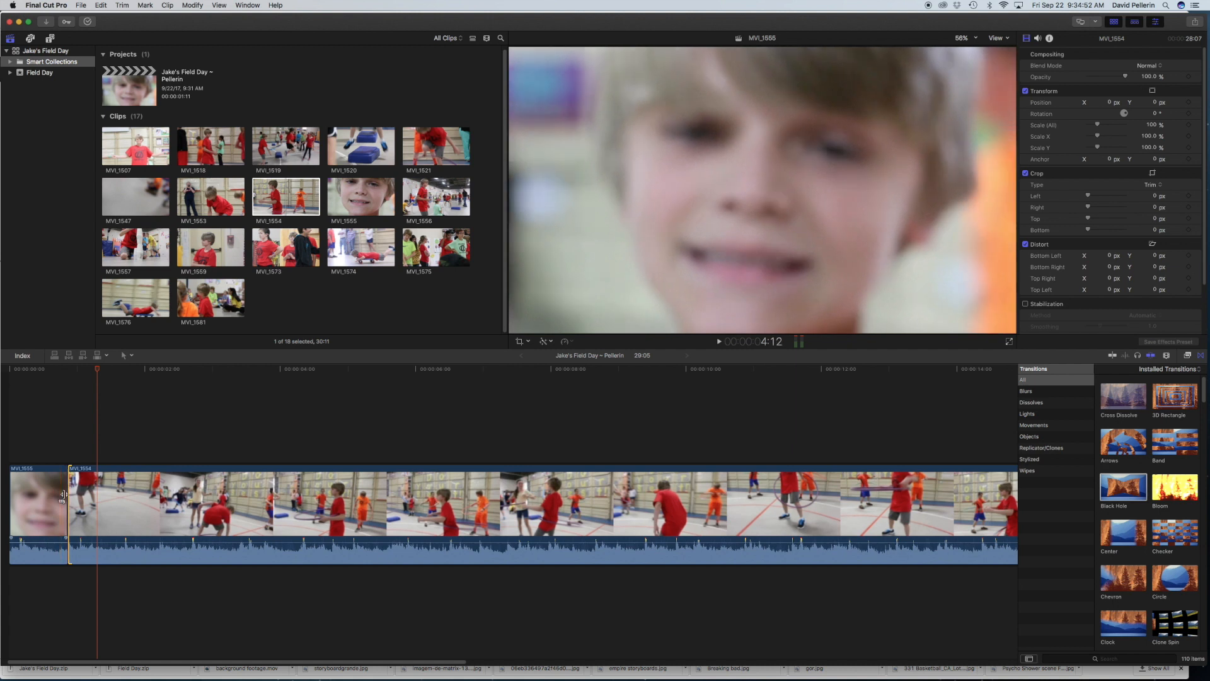
drag(63, 495, 173, 483)
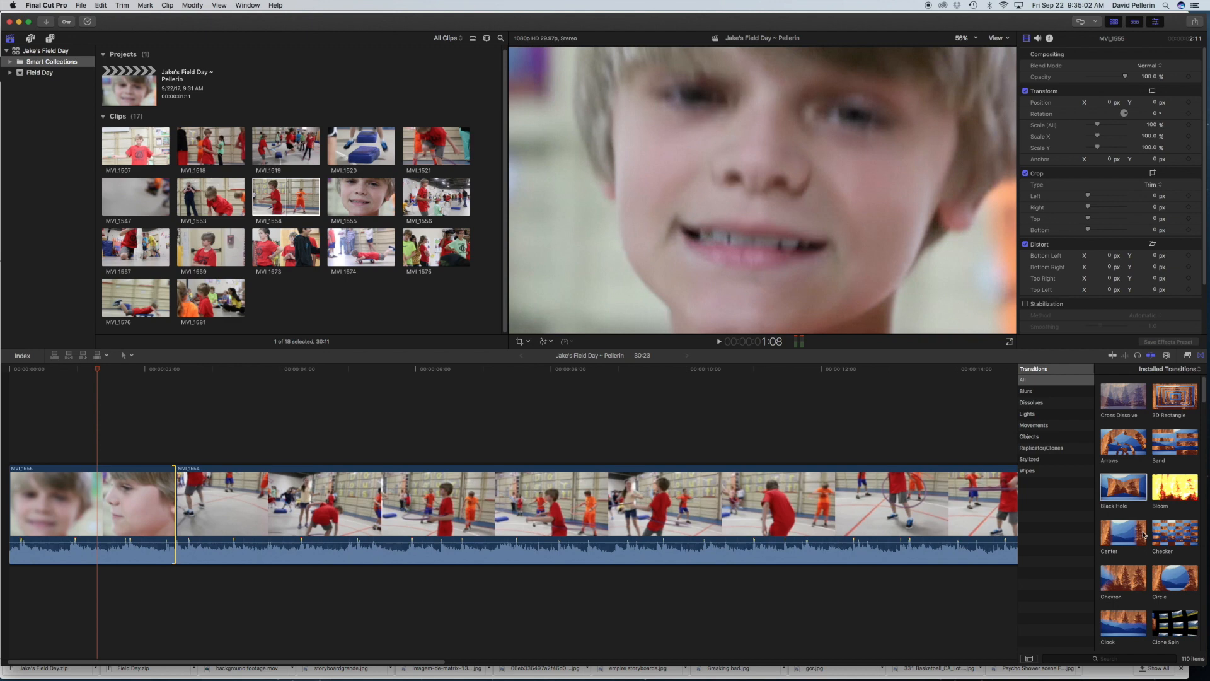
Step: Add the Chevron transition at the cut between MVI_1555 and MVI_1554 and play across it
click(1126, 583)
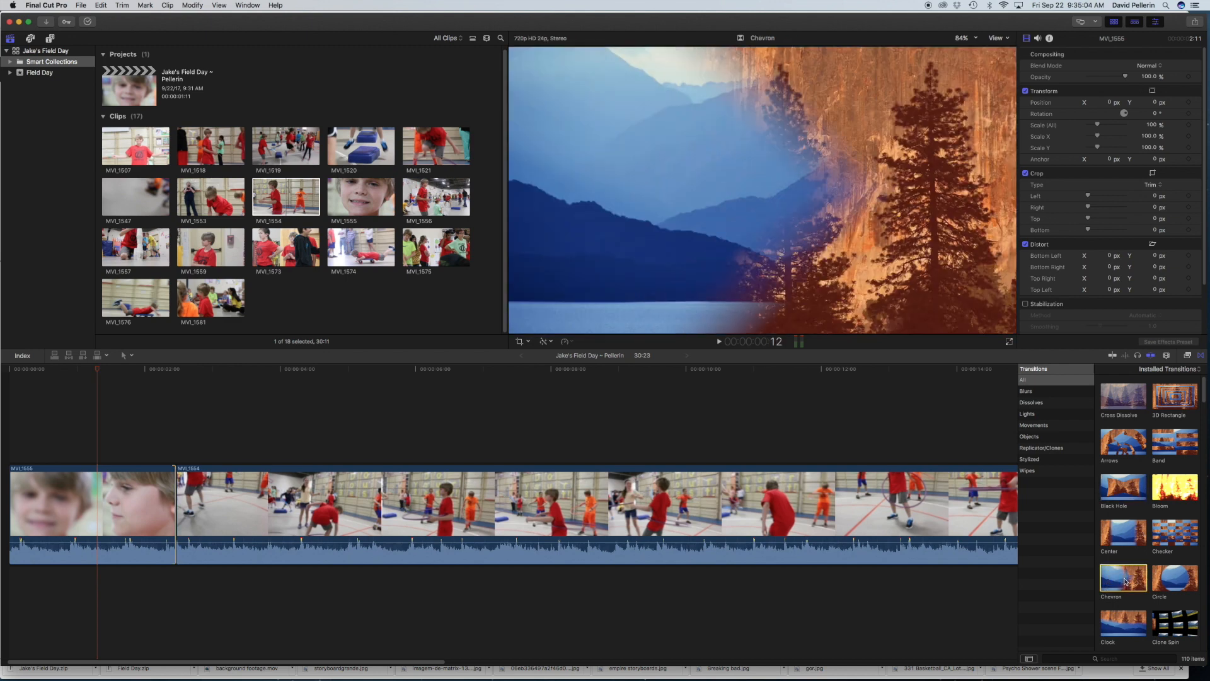
drag(1126, 583, 162, 510)
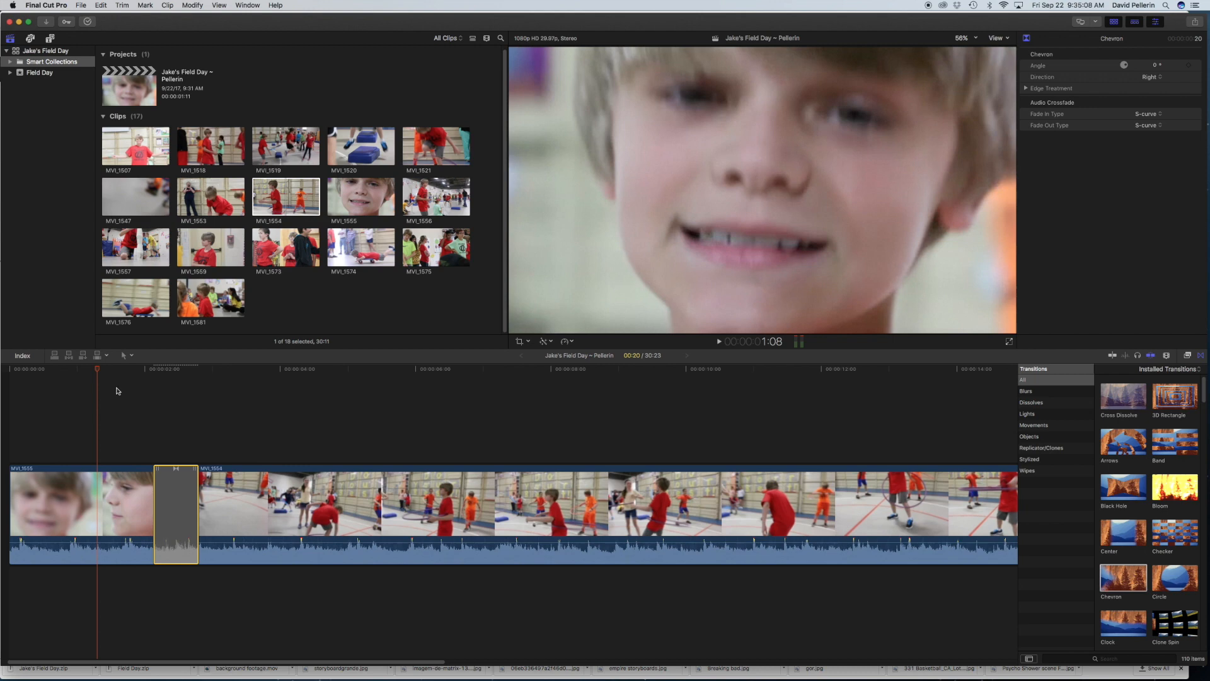
key(space)
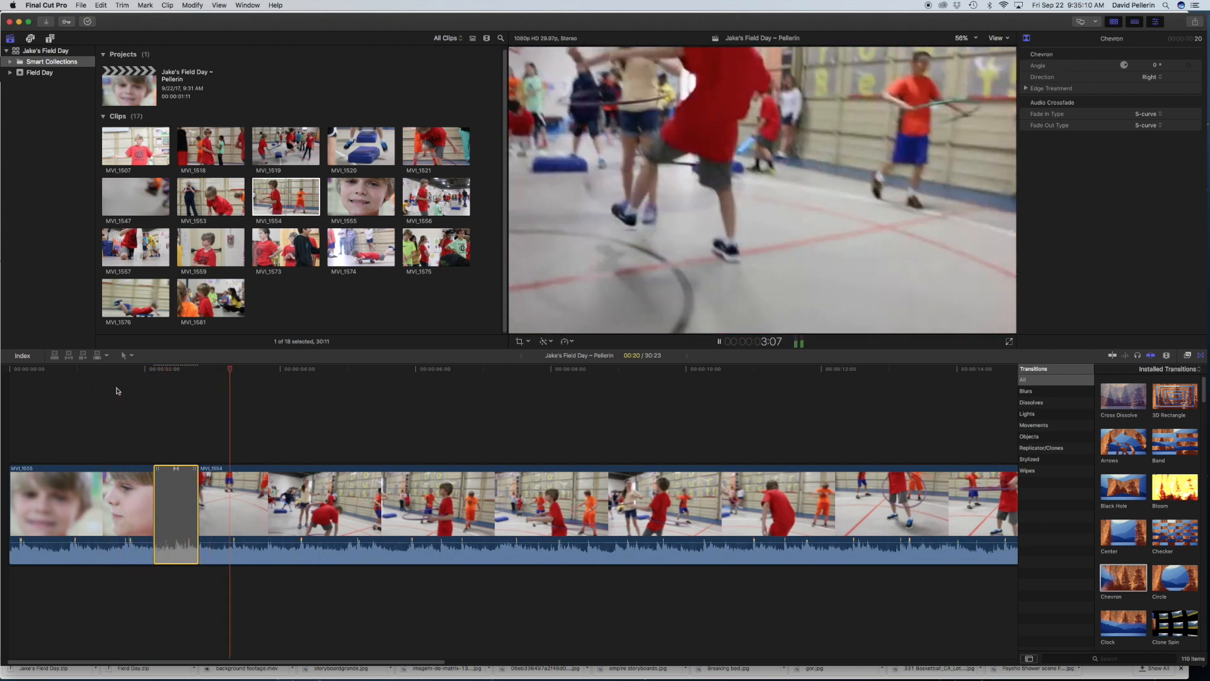
key(space)
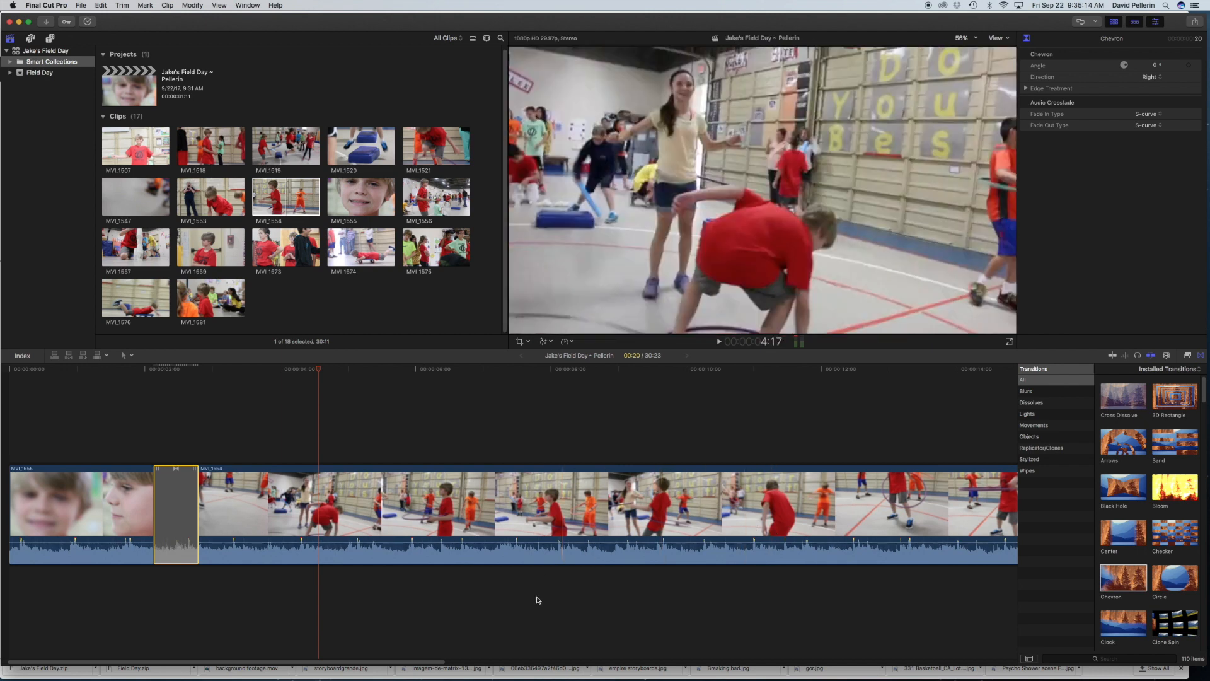
mouse_move(404, 663)
mouse_down()
mouse_move(770, 659)
mouse_move(413, 660)
mouse_up()
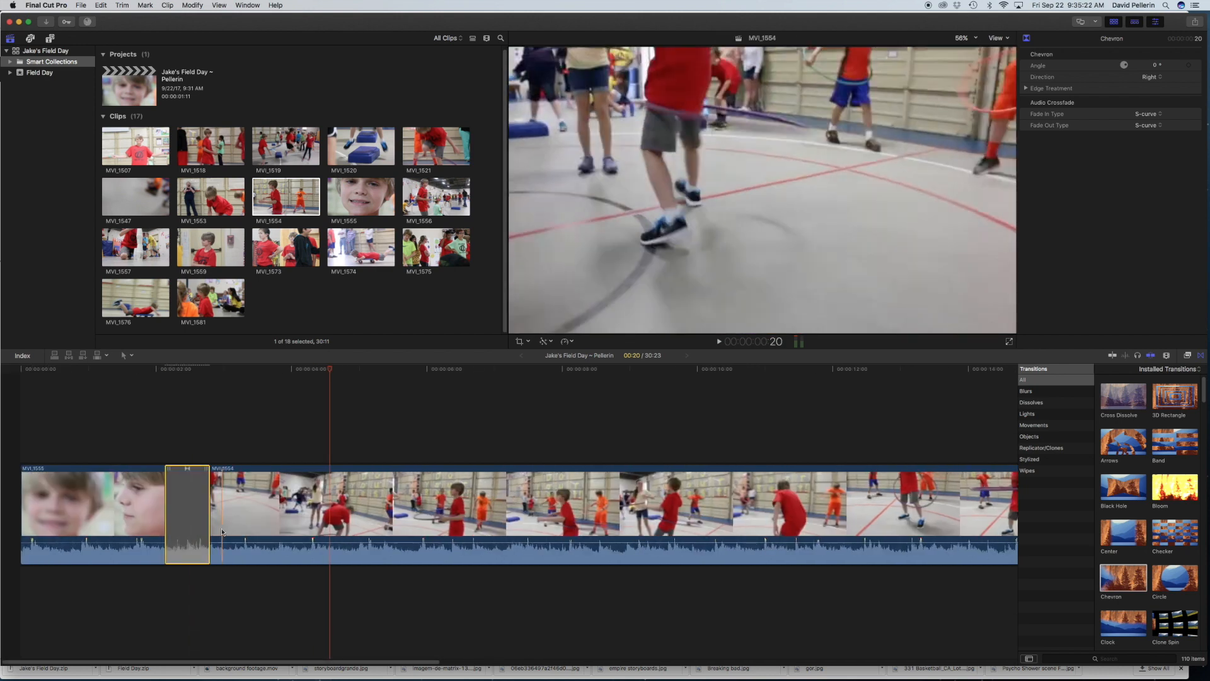
Step: Audition the sound effects jingle Barbeque Blues Long and place it under the clips from the start of the timeline
click(30, 39)
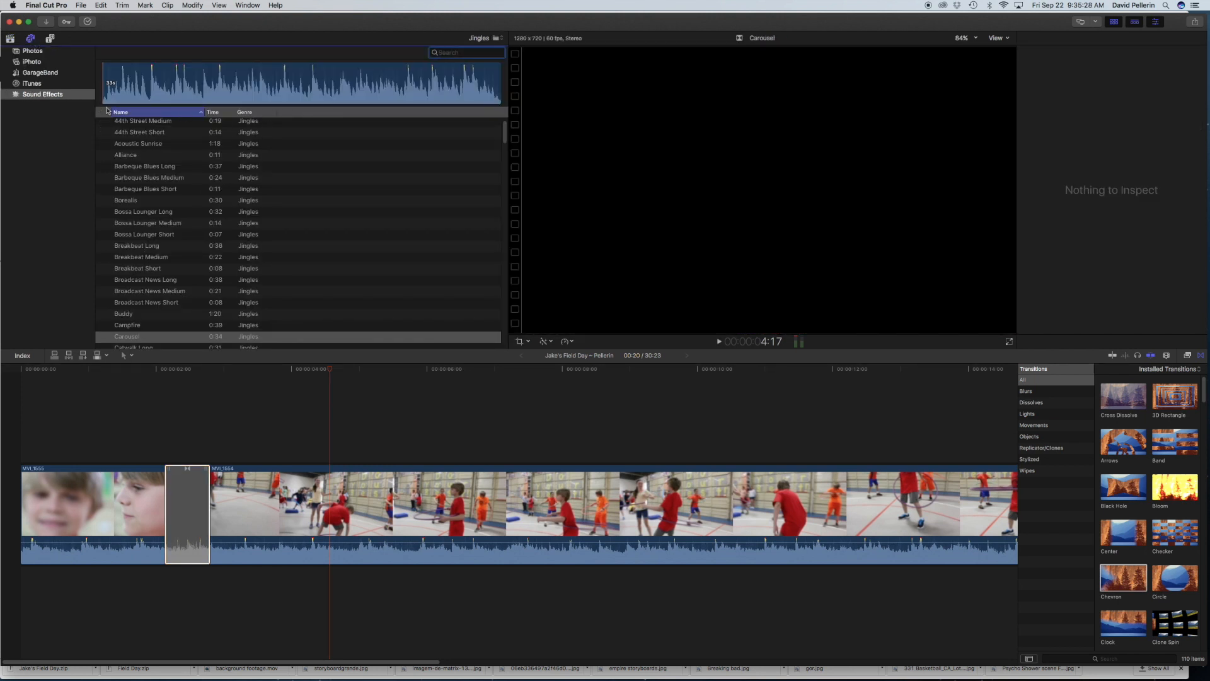
click(478, 39)
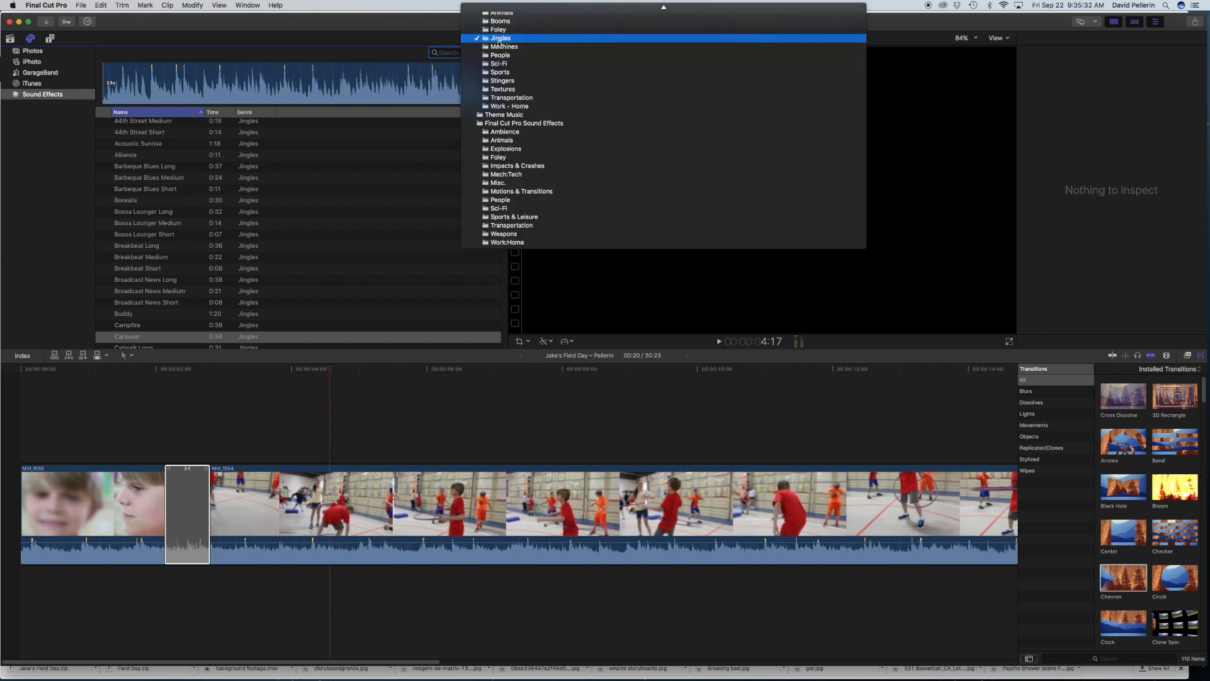
click(499, 41)
click(131, 166)
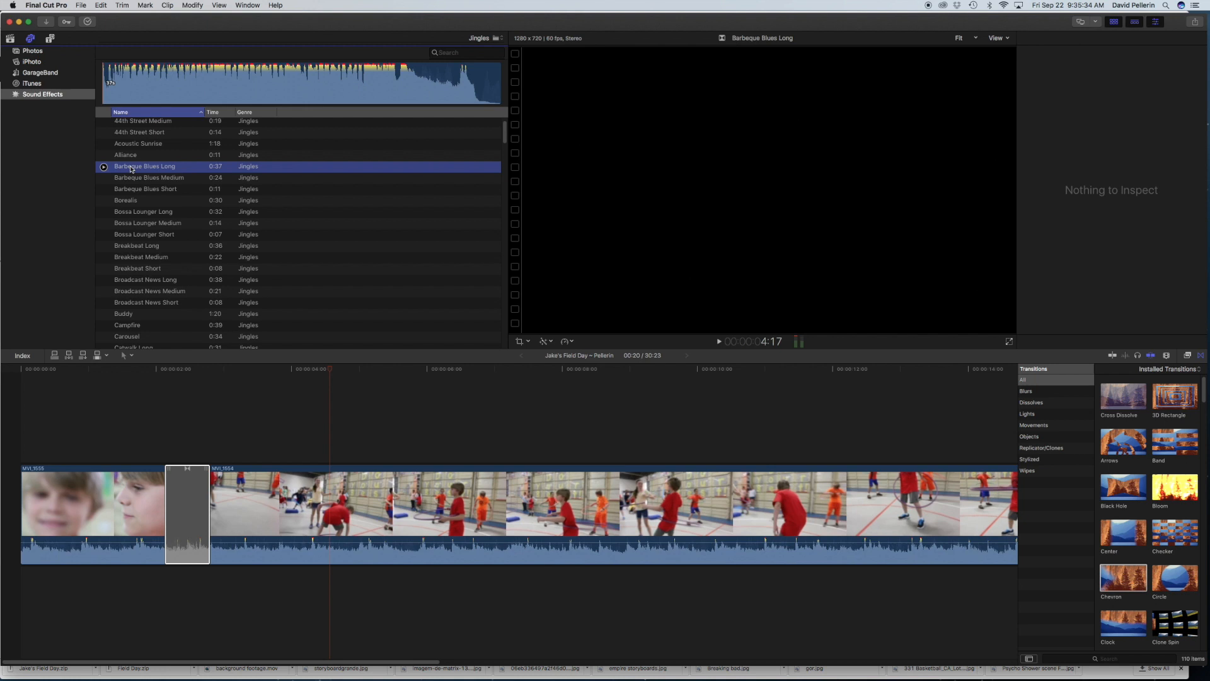
key(space)
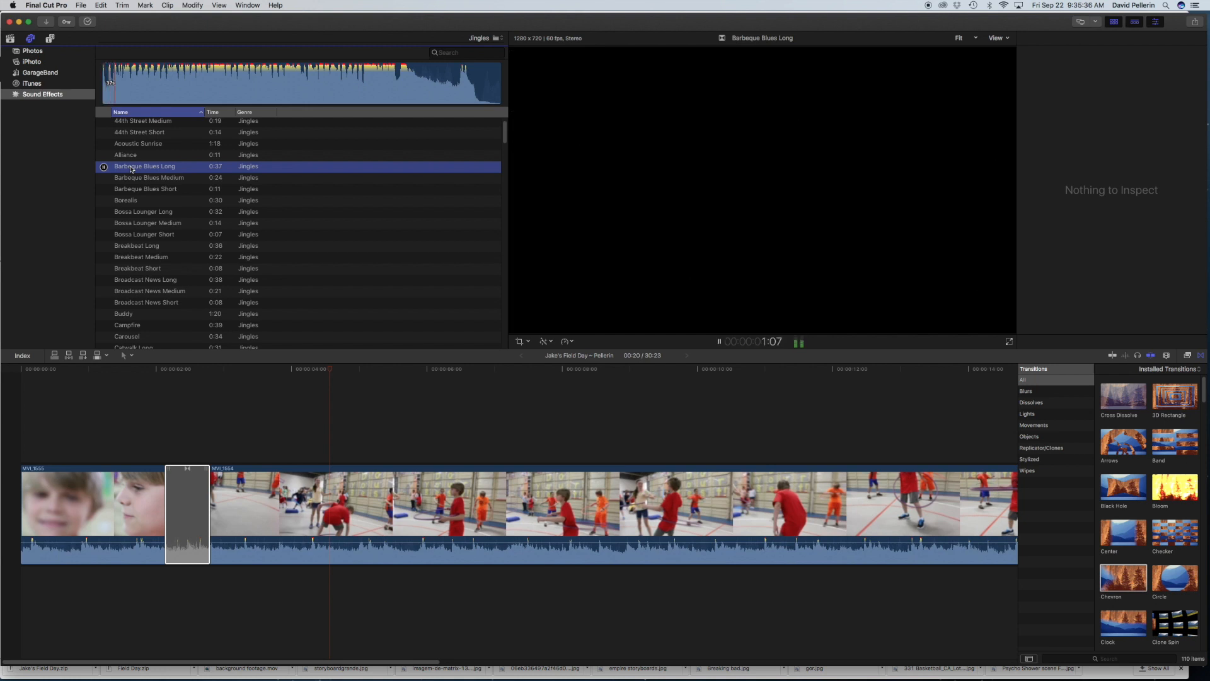
key(XF86AudioRaiseVolume)
key(space)
drag(136, 169, 19, 596)
key(super+4)
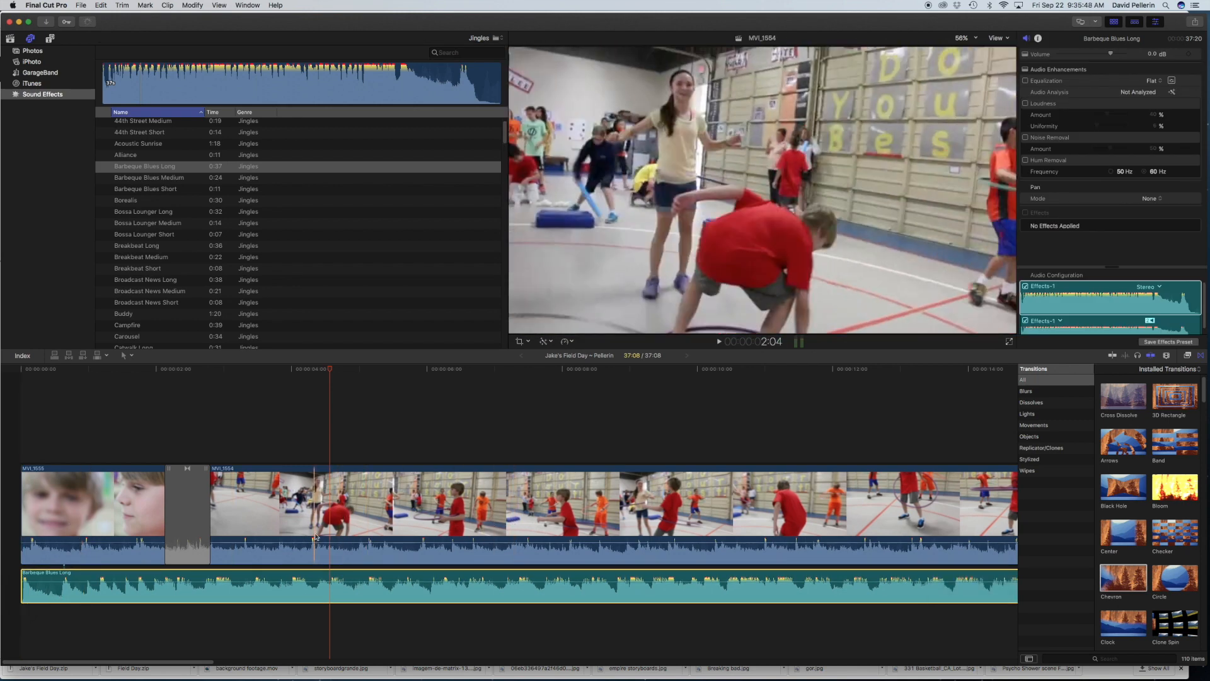
Step: Lower the audio of MVI_1555 and MVI_1554 all the way down and play the opening with the music
drag(114, 543, 114, 570)
drag(296, 540, 297, 570)
click(97, 418)
key(space)
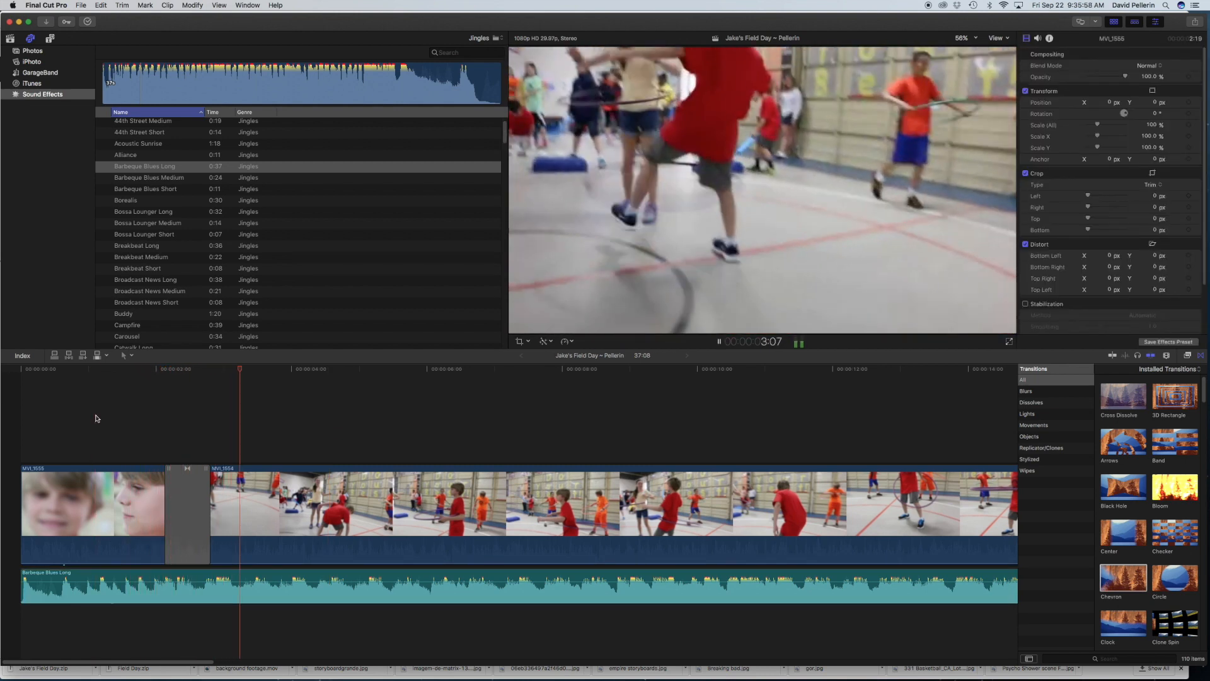
key(space)
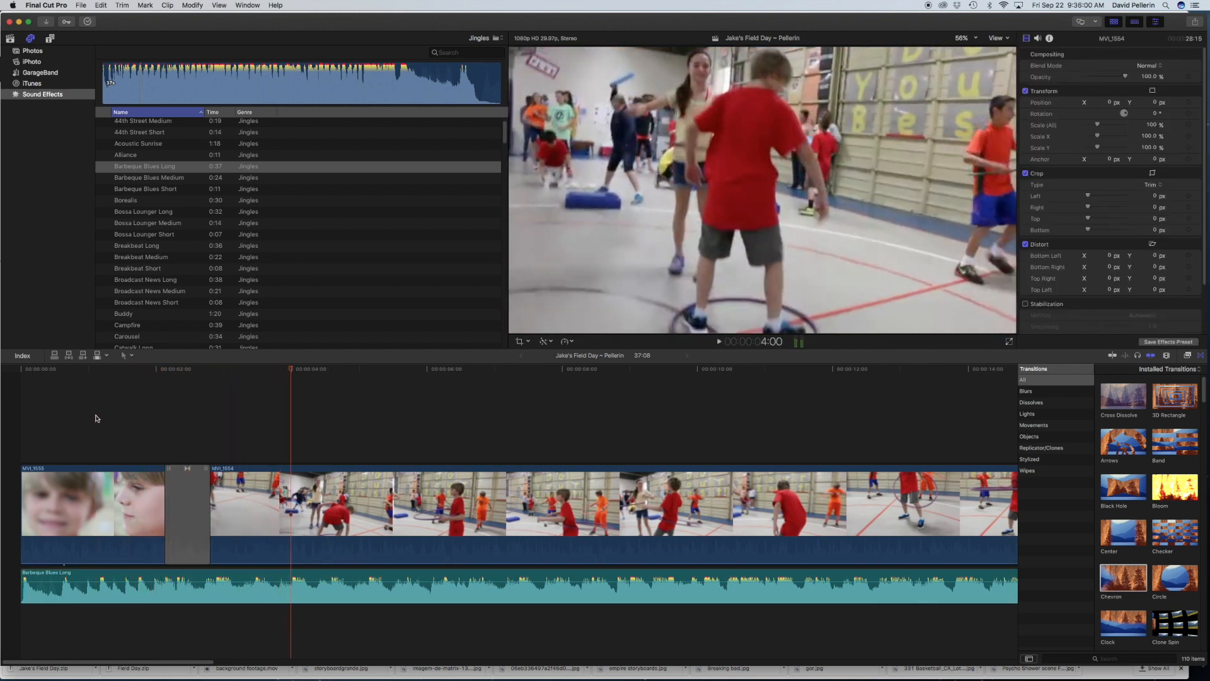
Step: Browse the installed titles and place the Basic 3D title above the clips at the start of the timeline
click(50, 40)
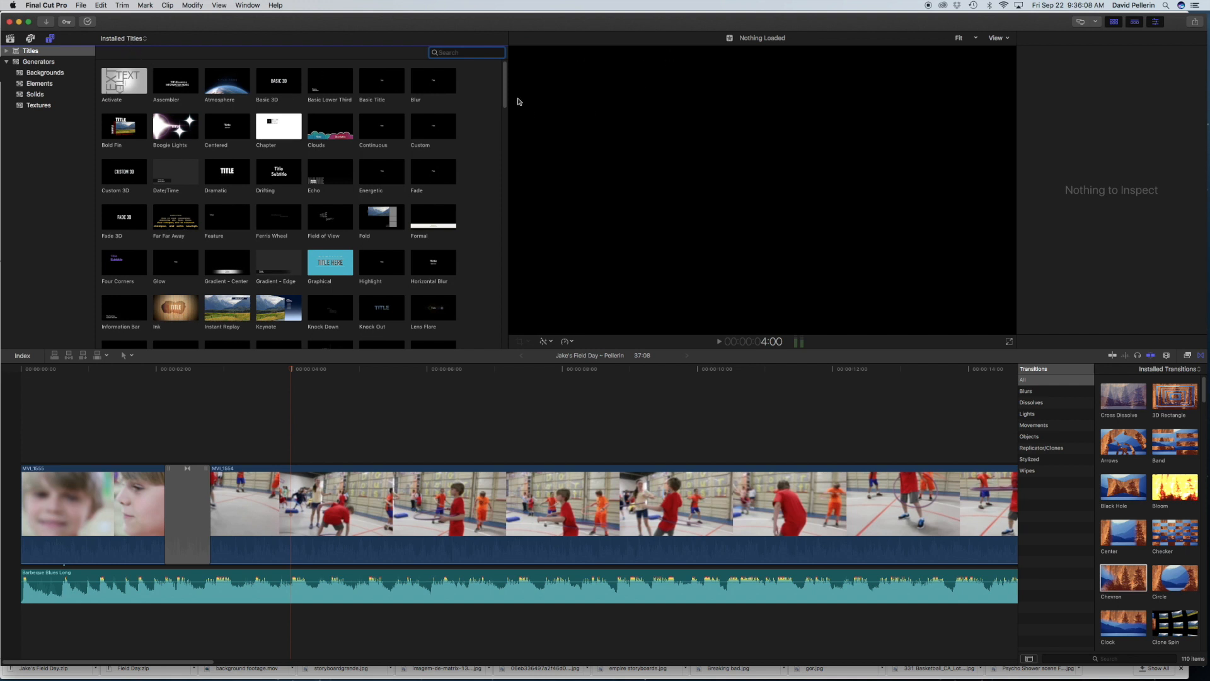
drag(506, 101, 504, 152)
scroll(504, 152, down, 2)
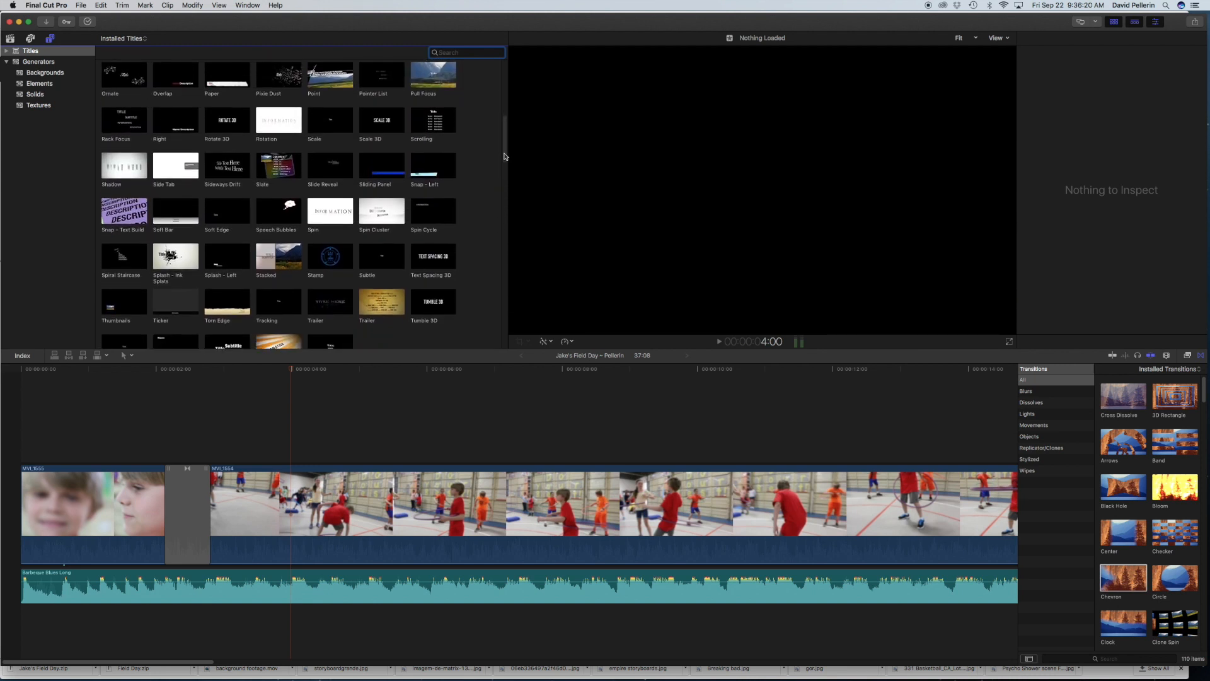
click(323, 200)
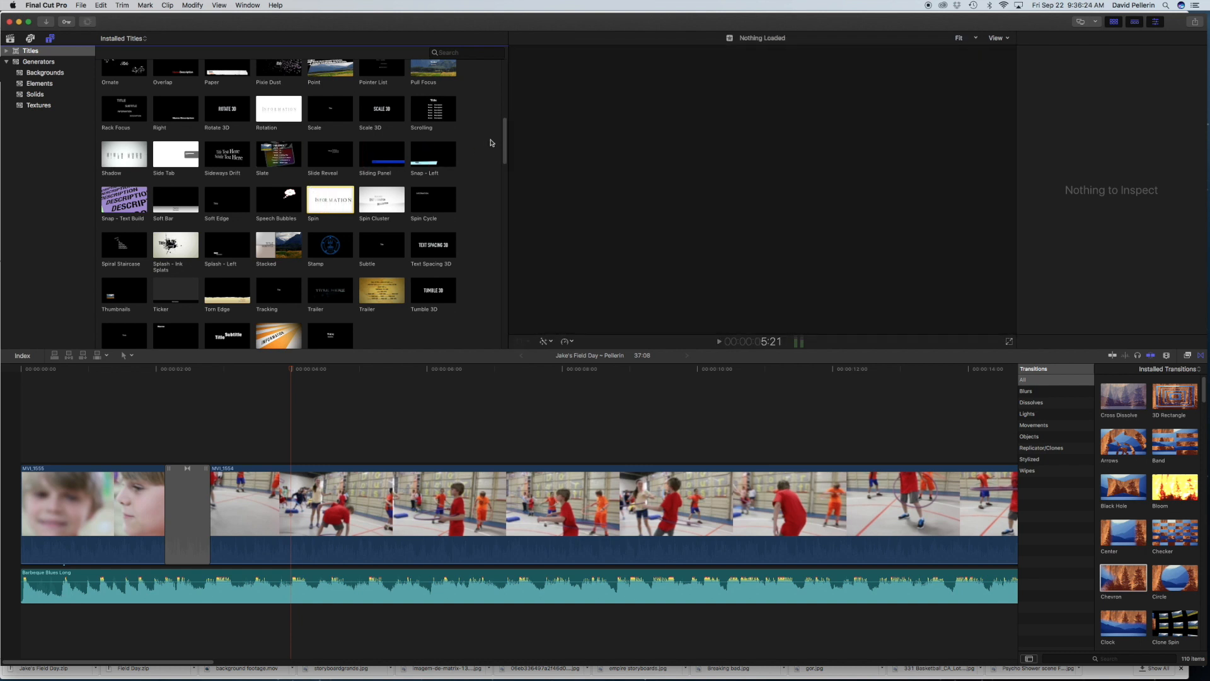
drag(505, 142, 503, 78)
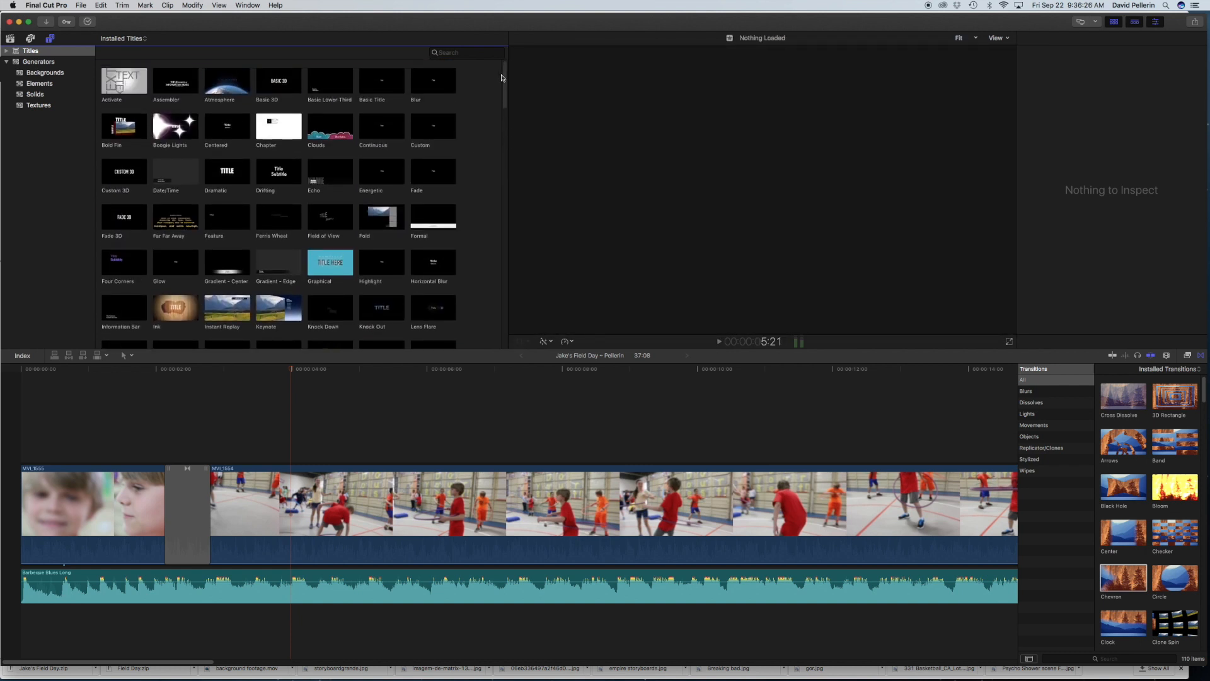
drag(278, 80, 29, 451)
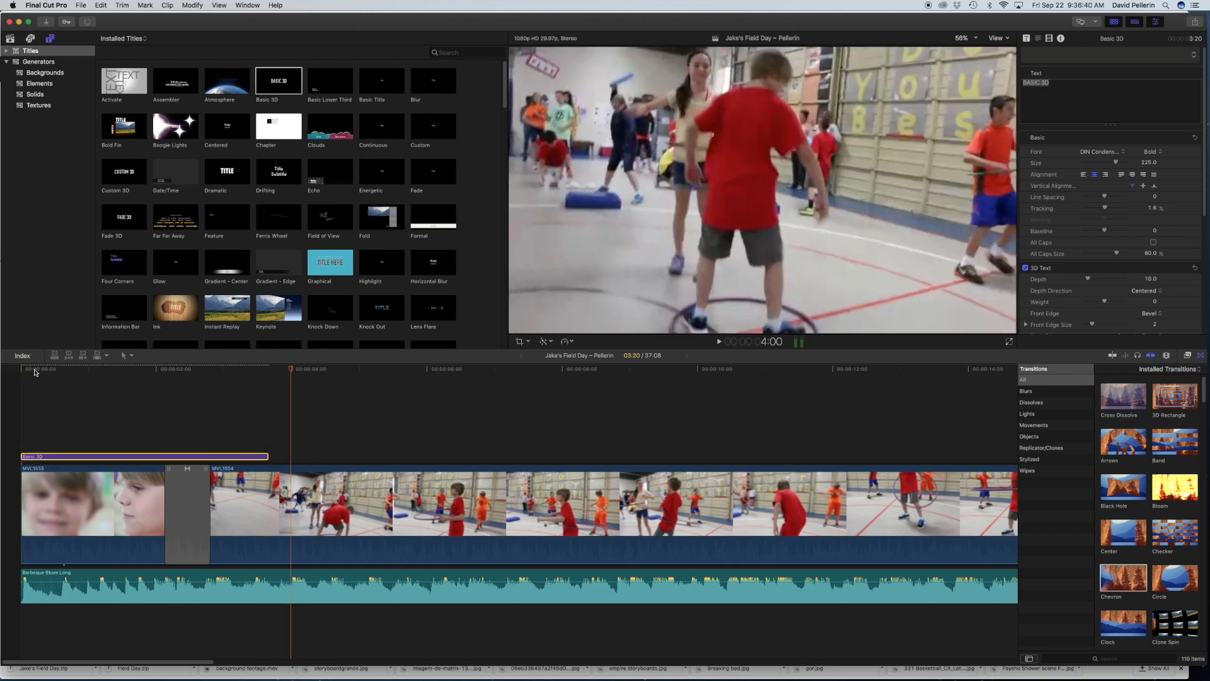
Step: Replace the Basic 3D title's placeholder text with the boy's first name in possessive form followed by "Field Day"
click(35, 372)
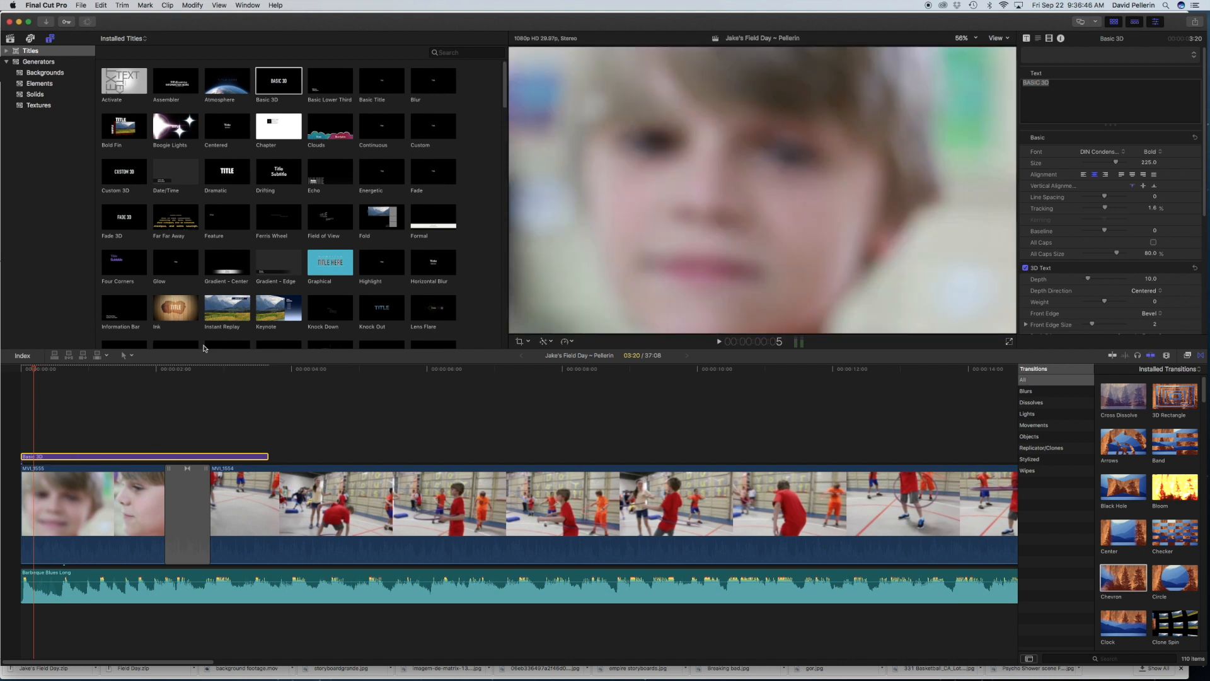
click(116, 372)
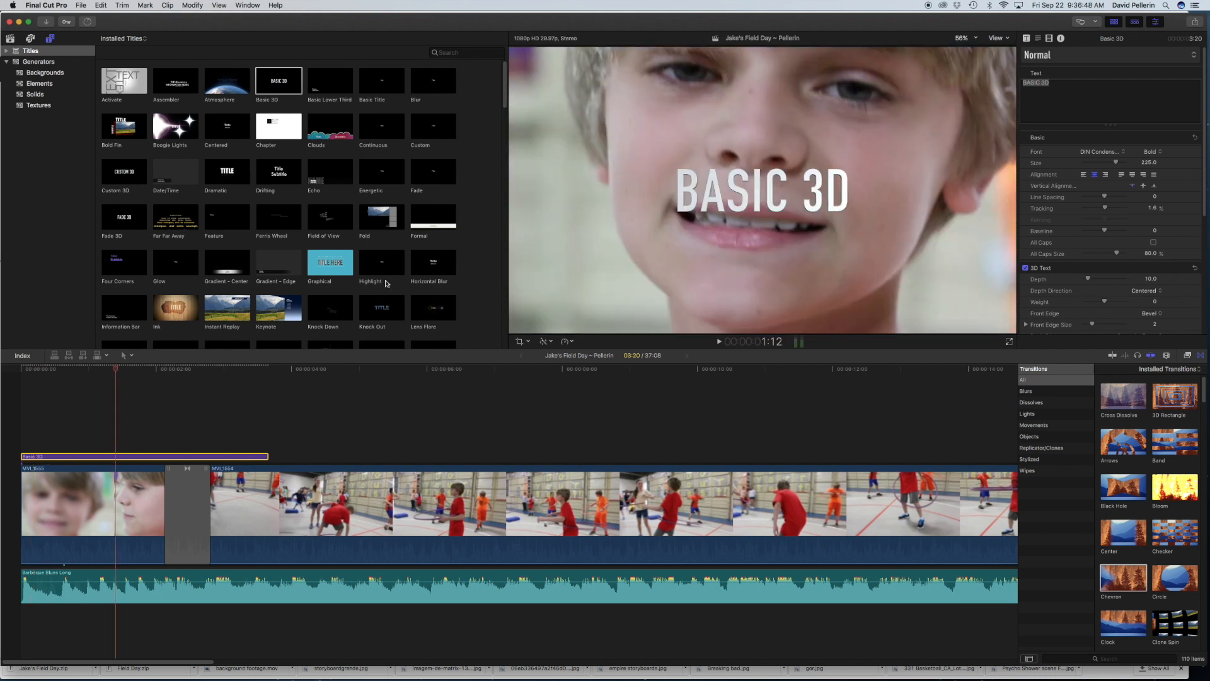
click(752, 187)
double_click(751, 187)
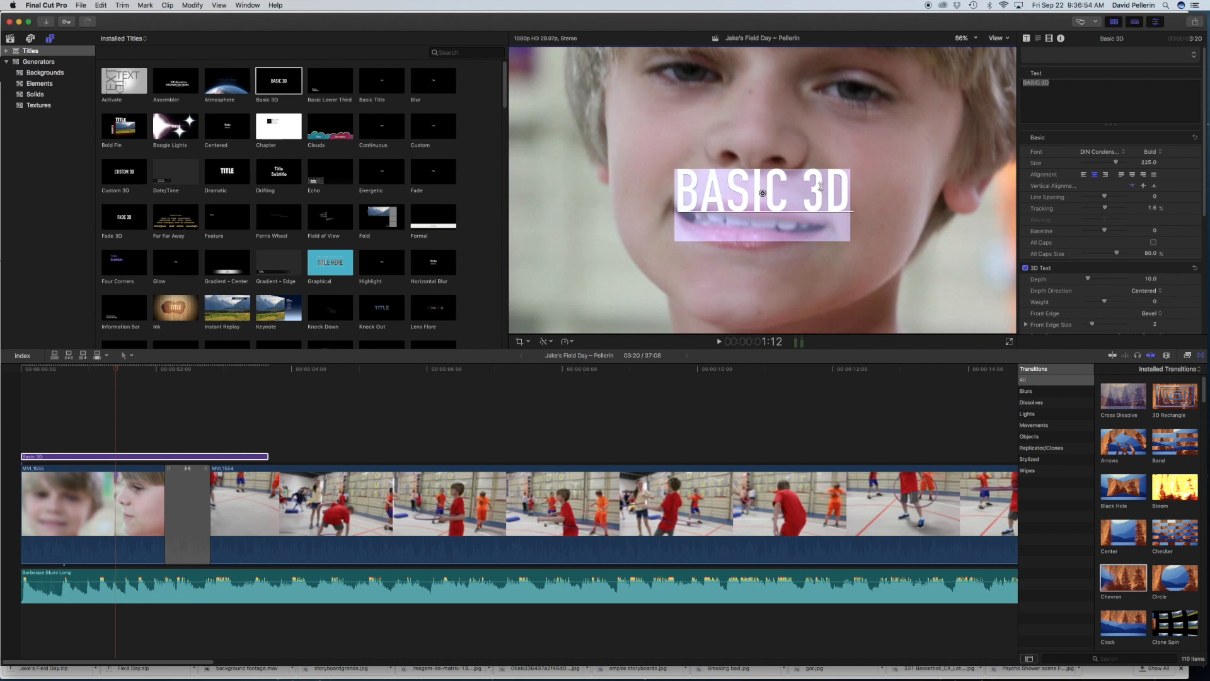
key(BackSpace)
text(Jake)
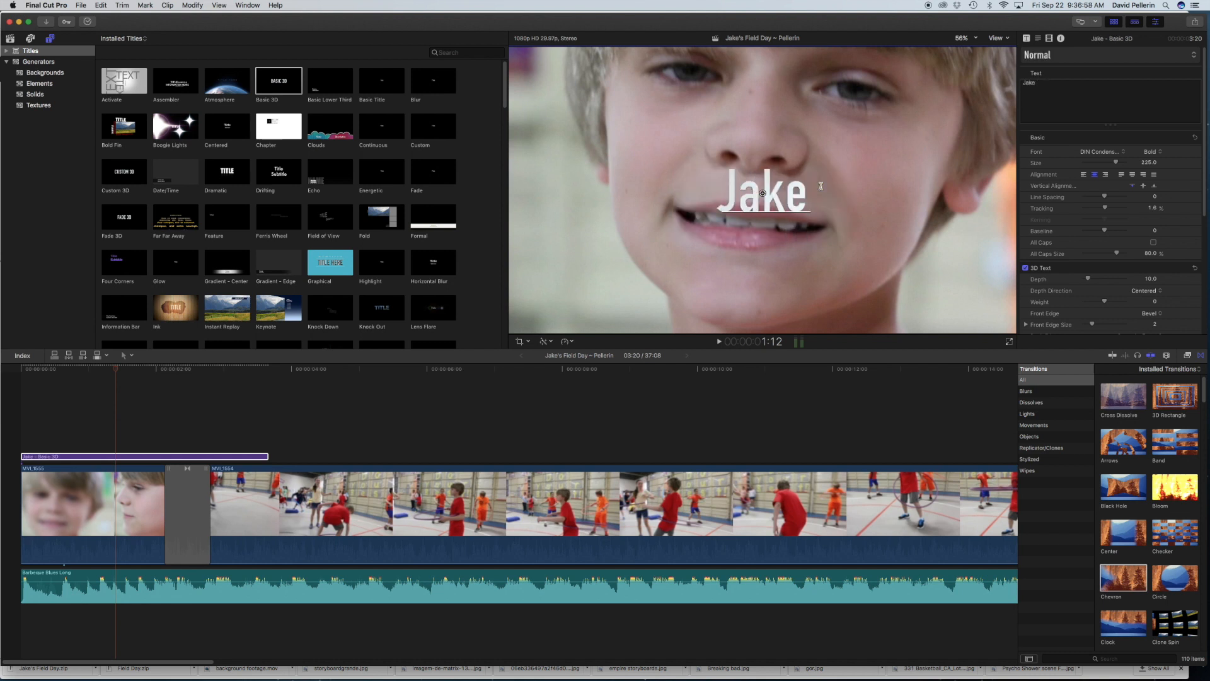
text('s)
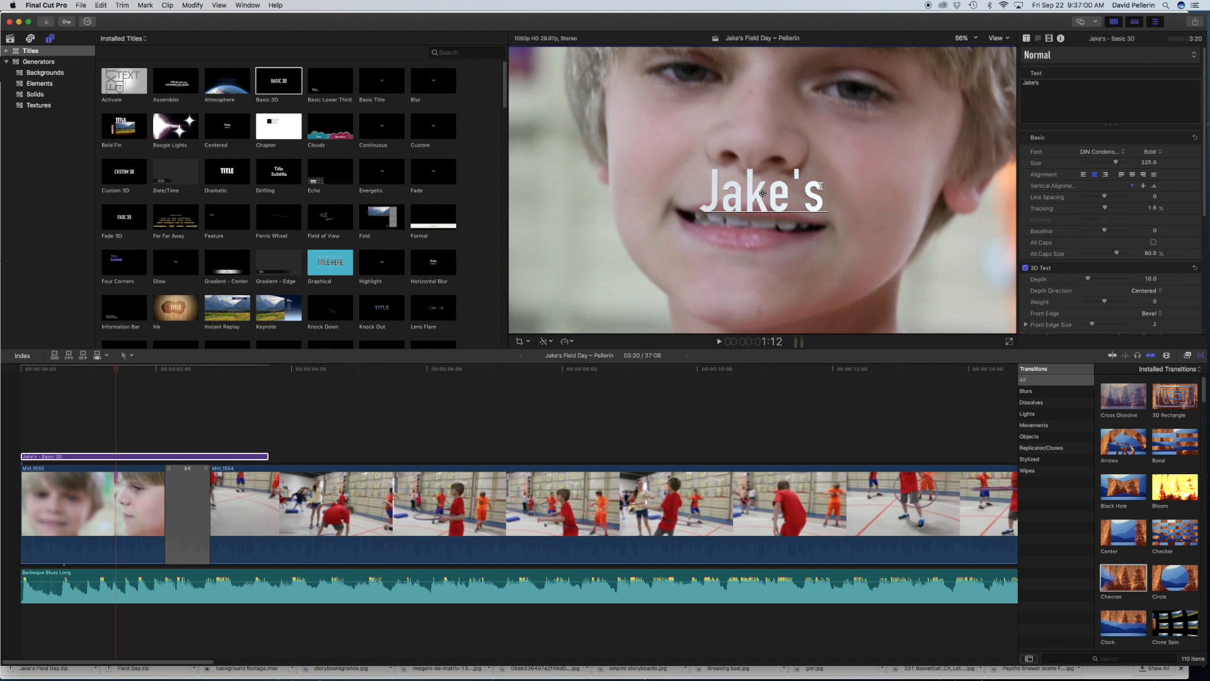
text( Fie)
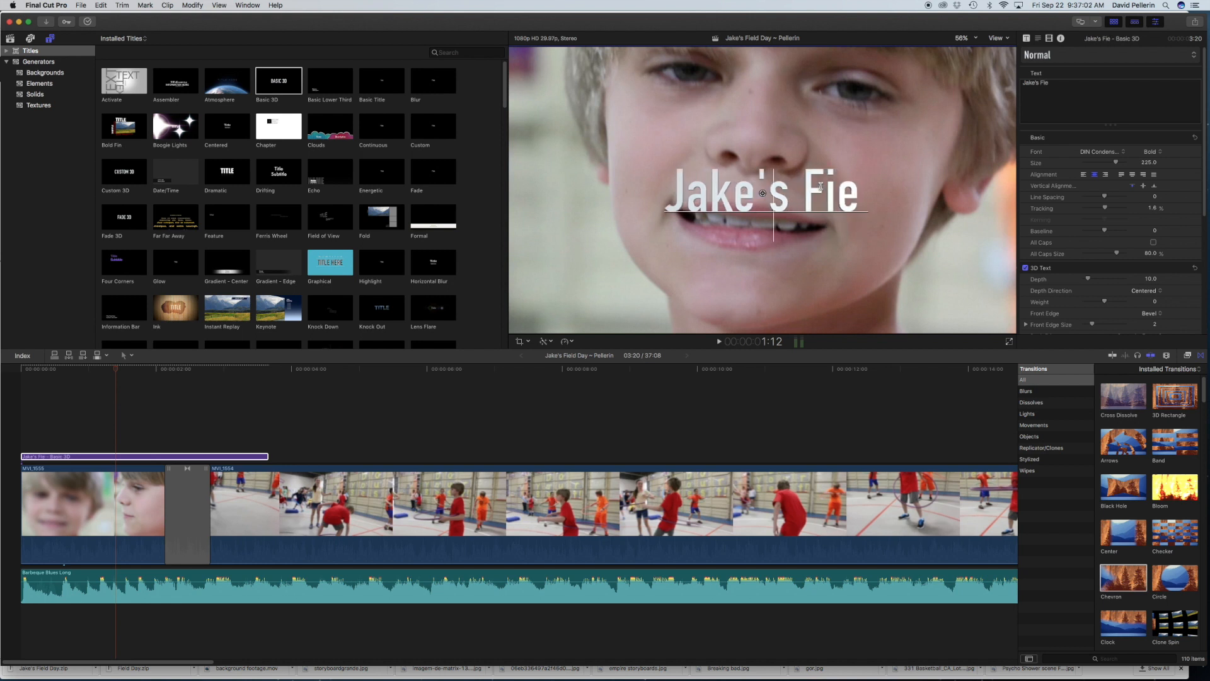
text(ld Day)
click(813, 237)
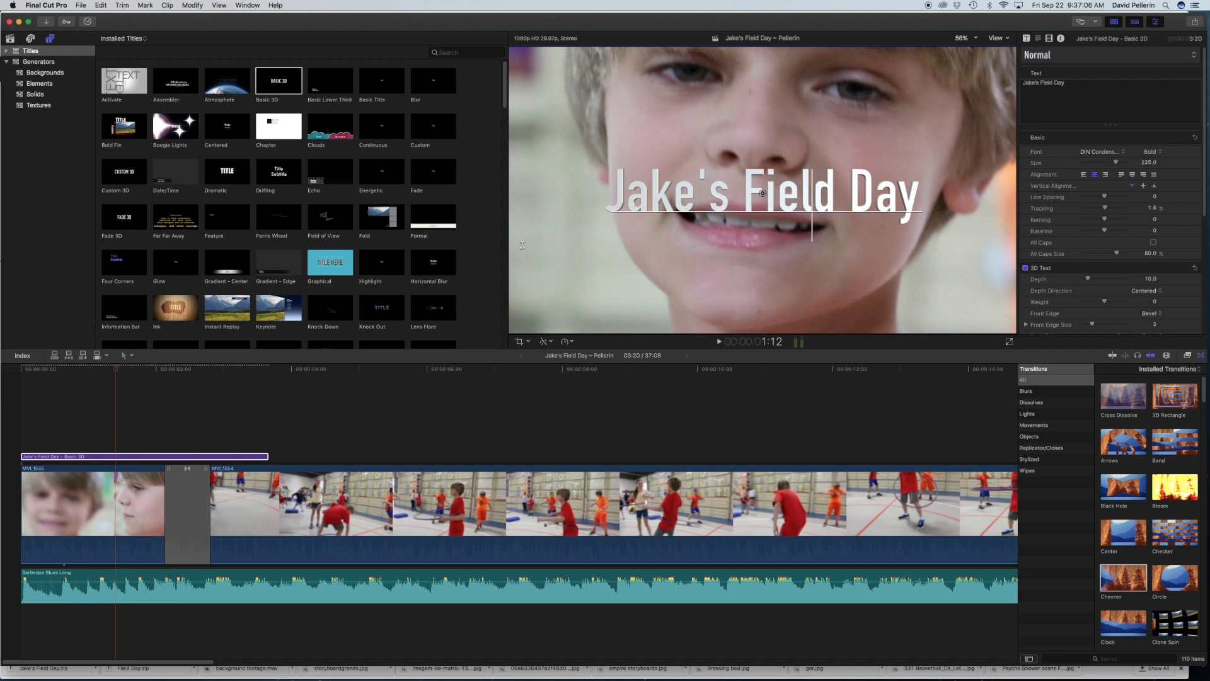
Step: Play the opening from the start of the timeline to review the title over the clips
click(20, 381)
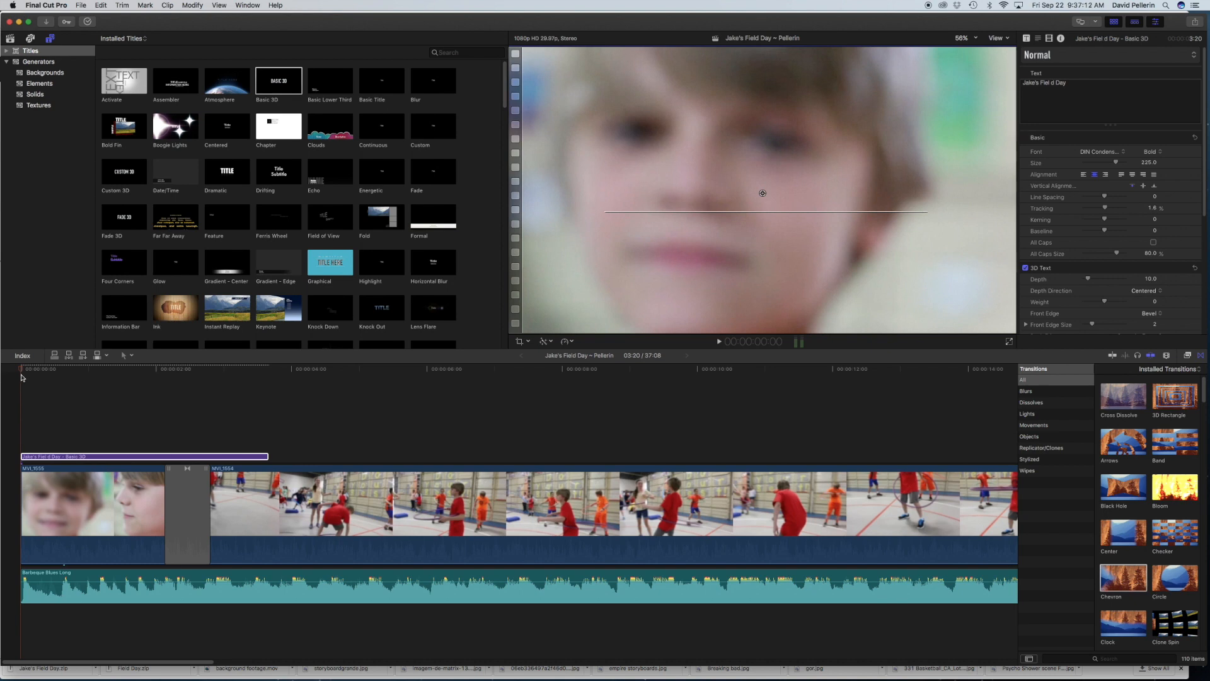
click(21, 377)
key(space)
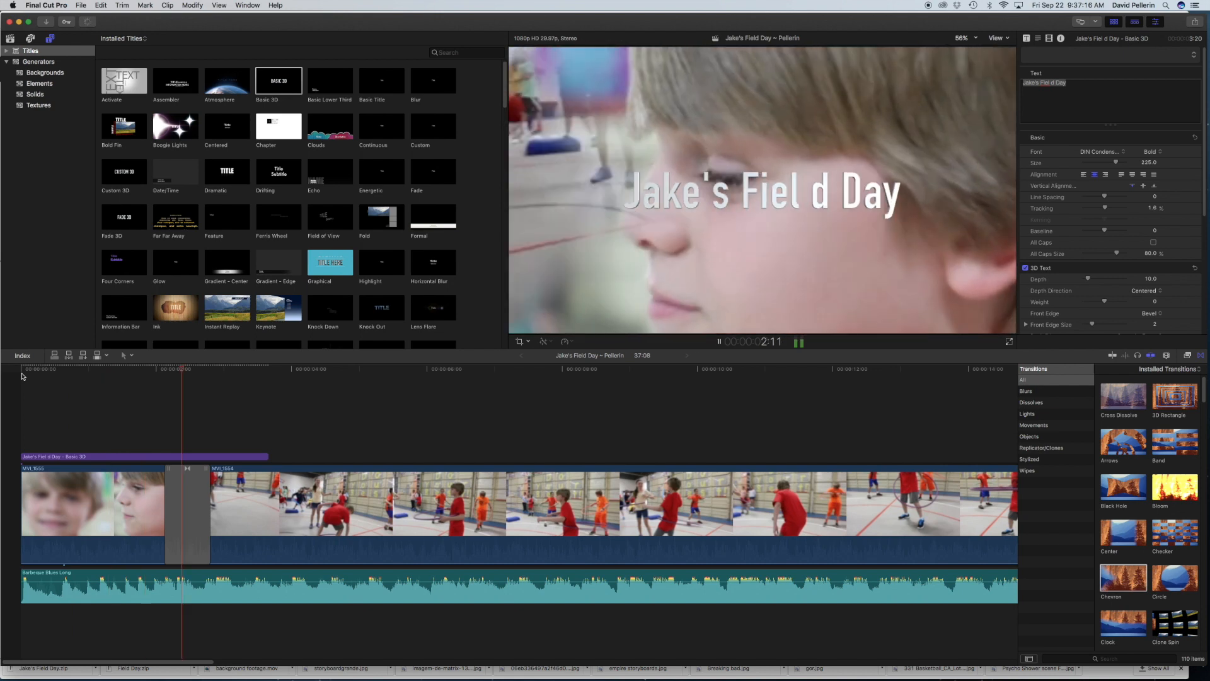
key(space)
Step: Remove the stray space inside the word "Field" in the opening title and play the opening again
click(104, 456)
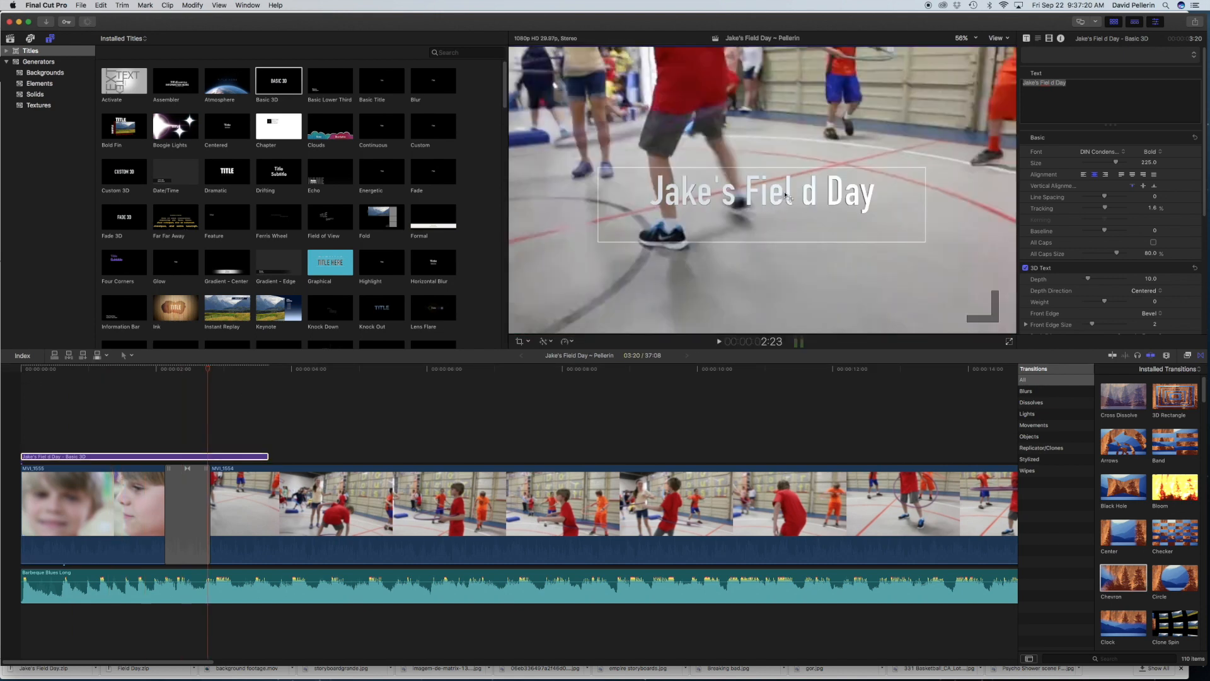
double_click(804, 196)
click(803, 196)
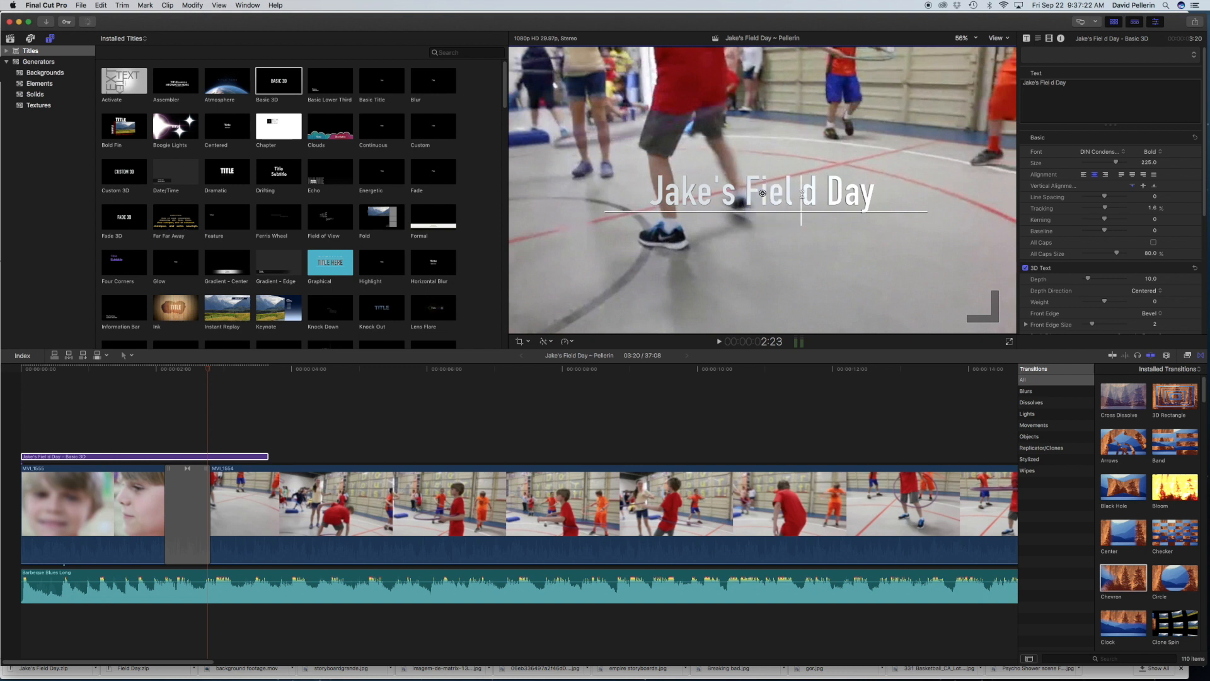
key(BackSpace)
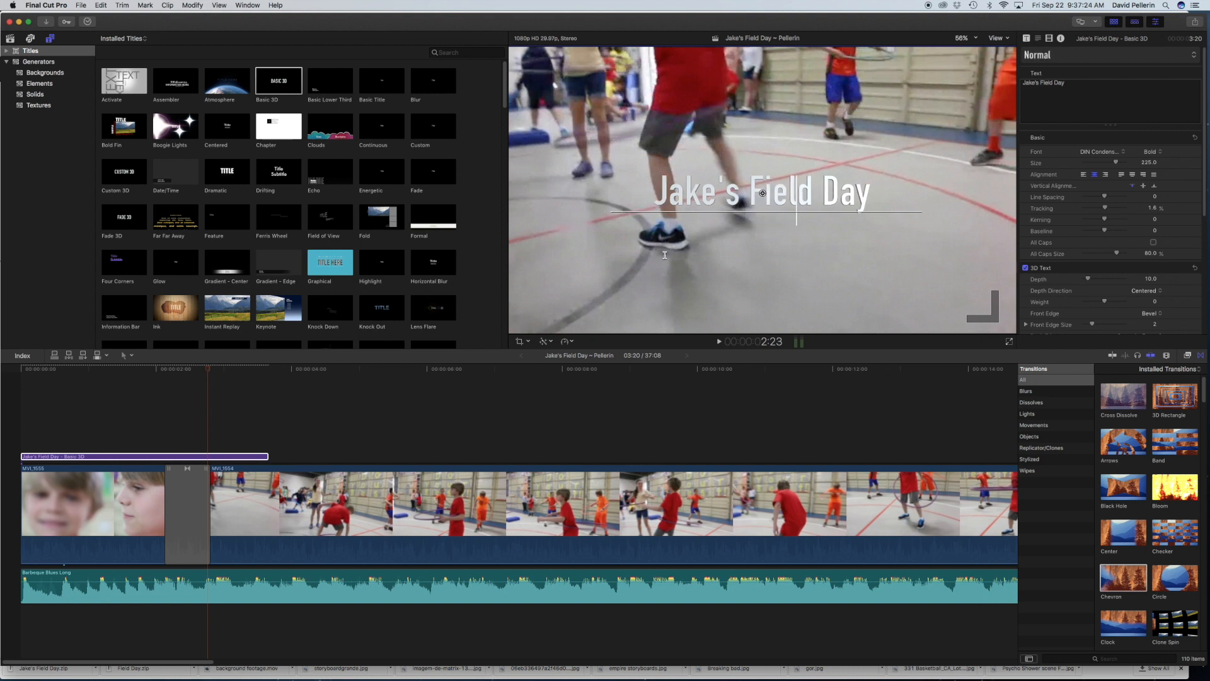
click(36, 371)
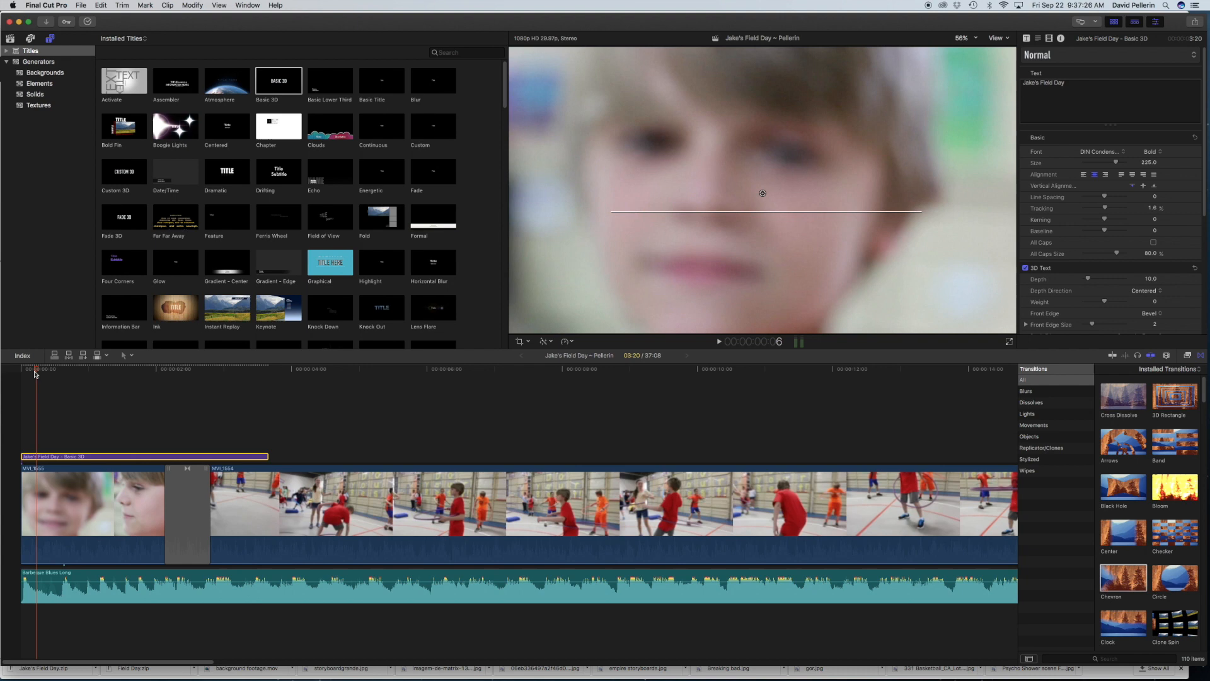
key(space)
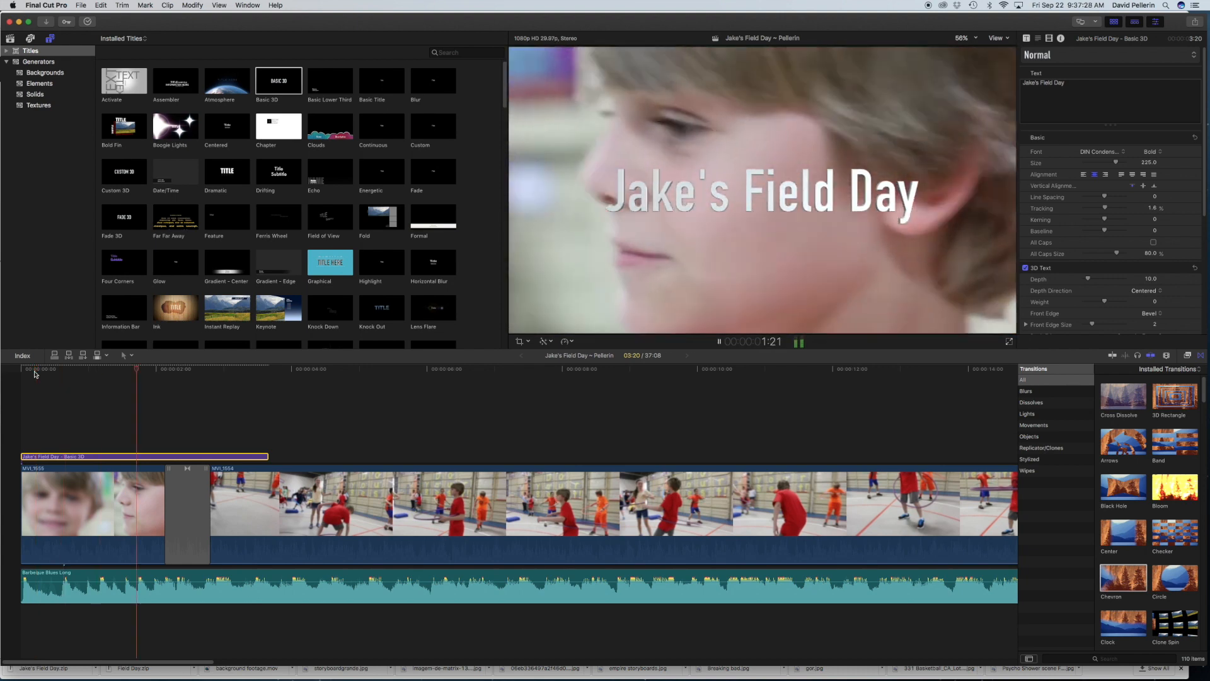
key(space)
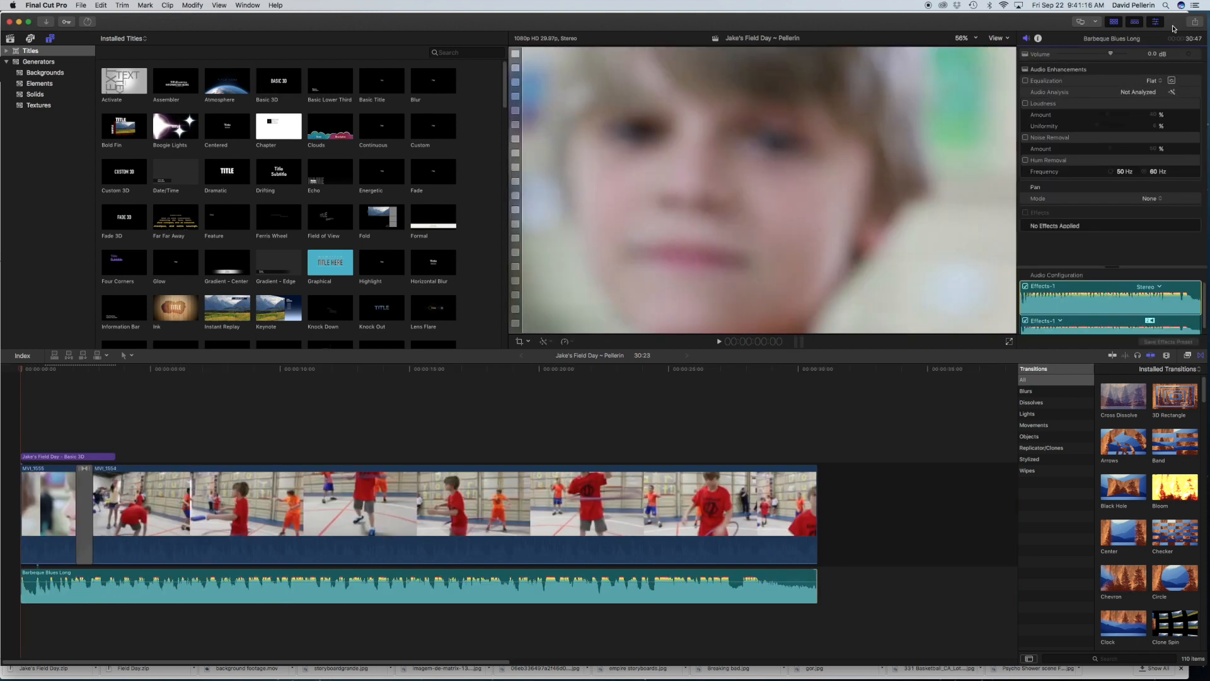
Step: Set up an Apple Devices 1080p export of the project with resolution 854 x 480 and the H.264 Faster Encode codec
click(1195, 22)
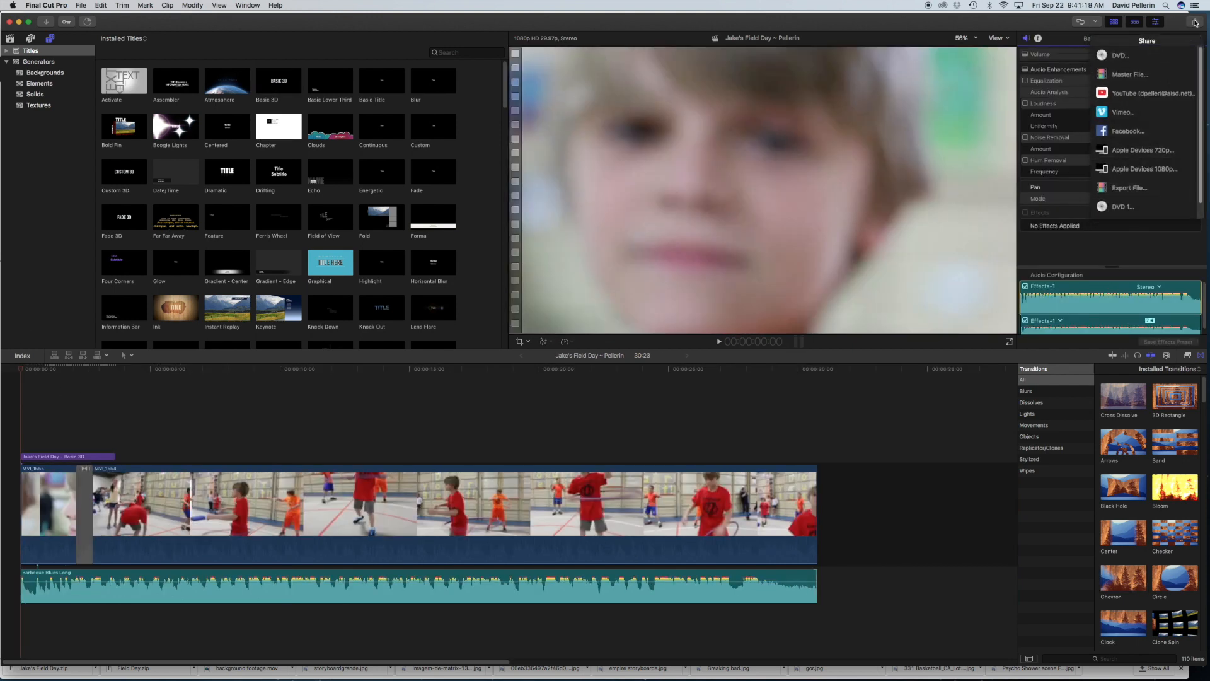
click(1142, 167)
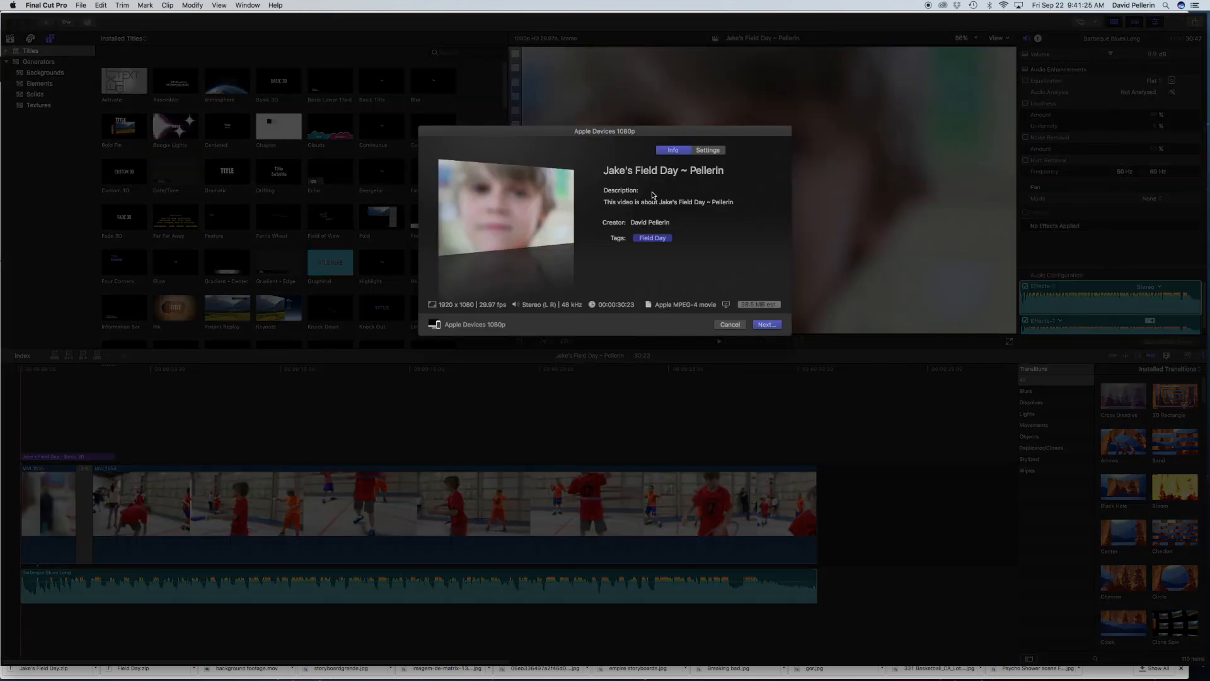
click(711, 151)
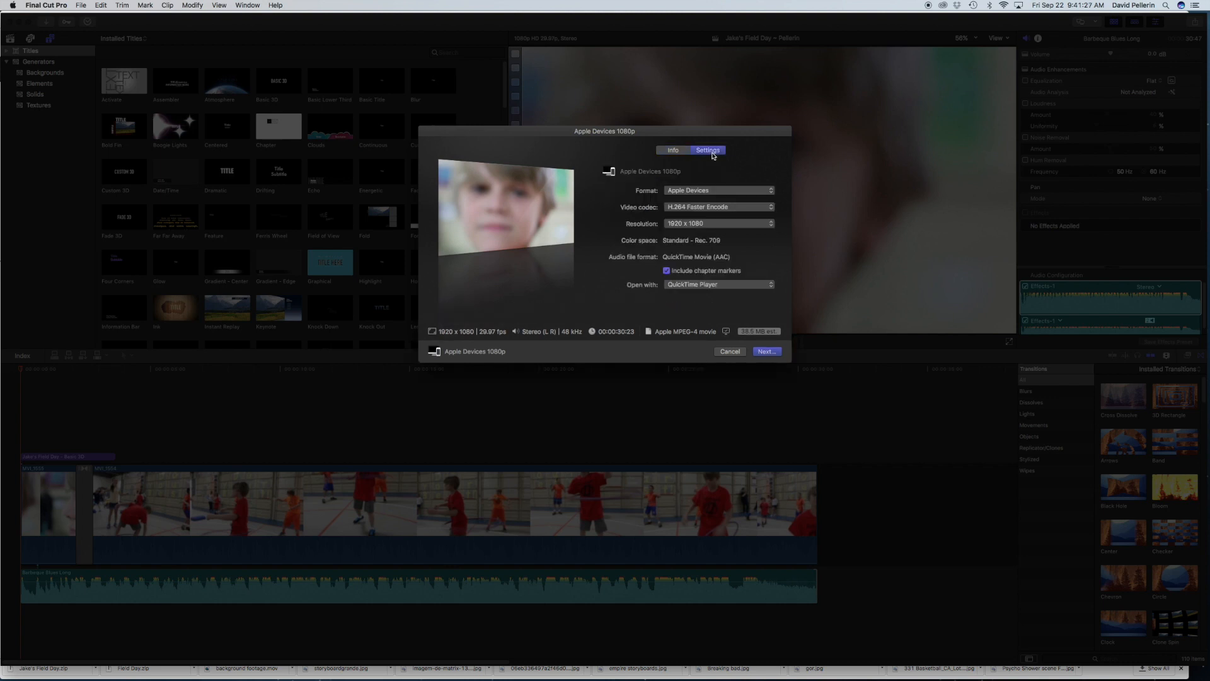
click(702, 225)
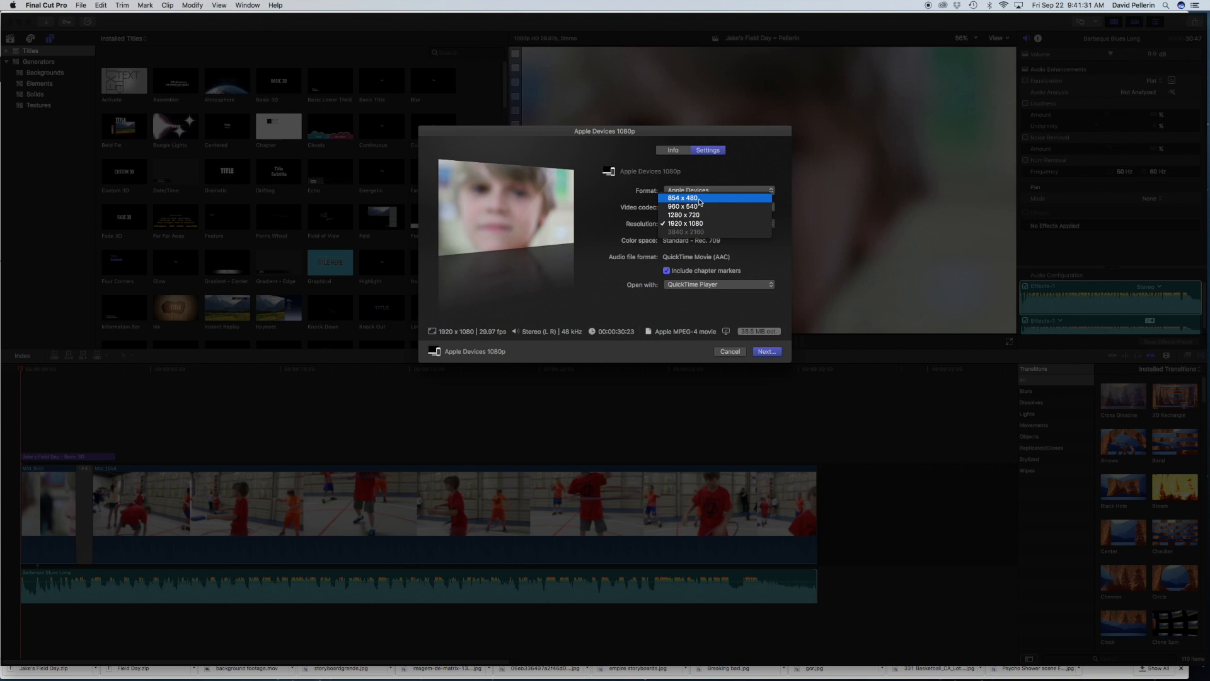
click(699, 201)
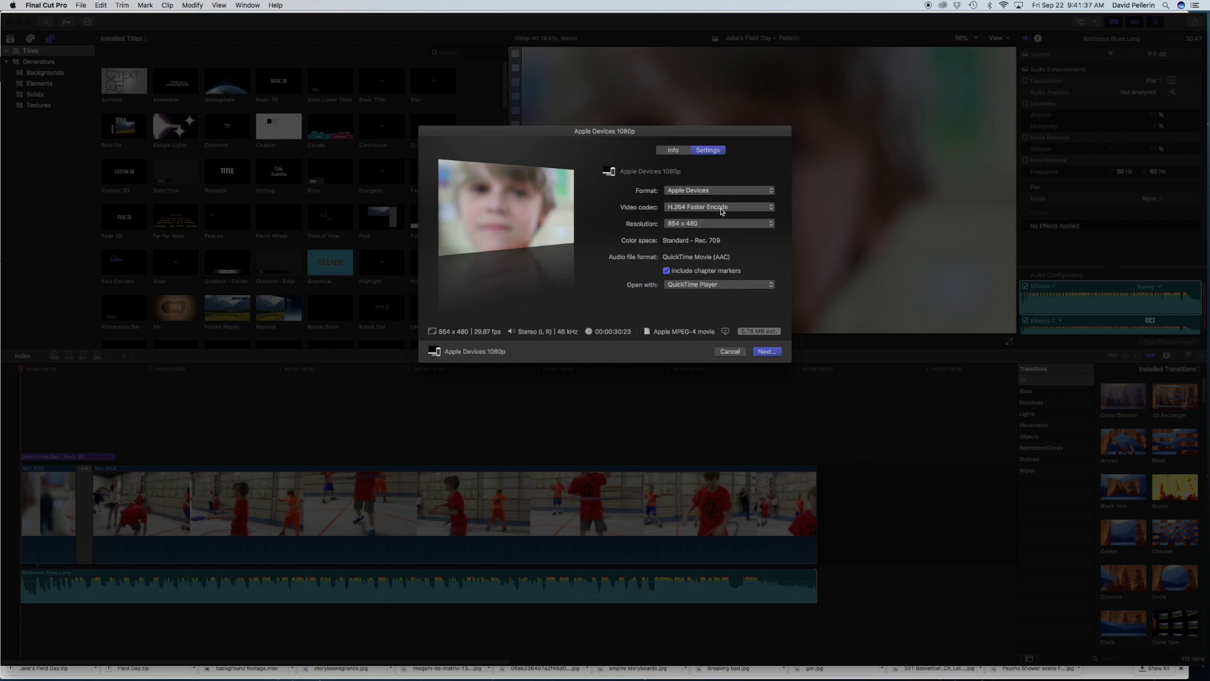
click(722, 210)
click(722, 211)
Step: Save the exported movie to the Desktop under its proposed file name
click(765, 353)
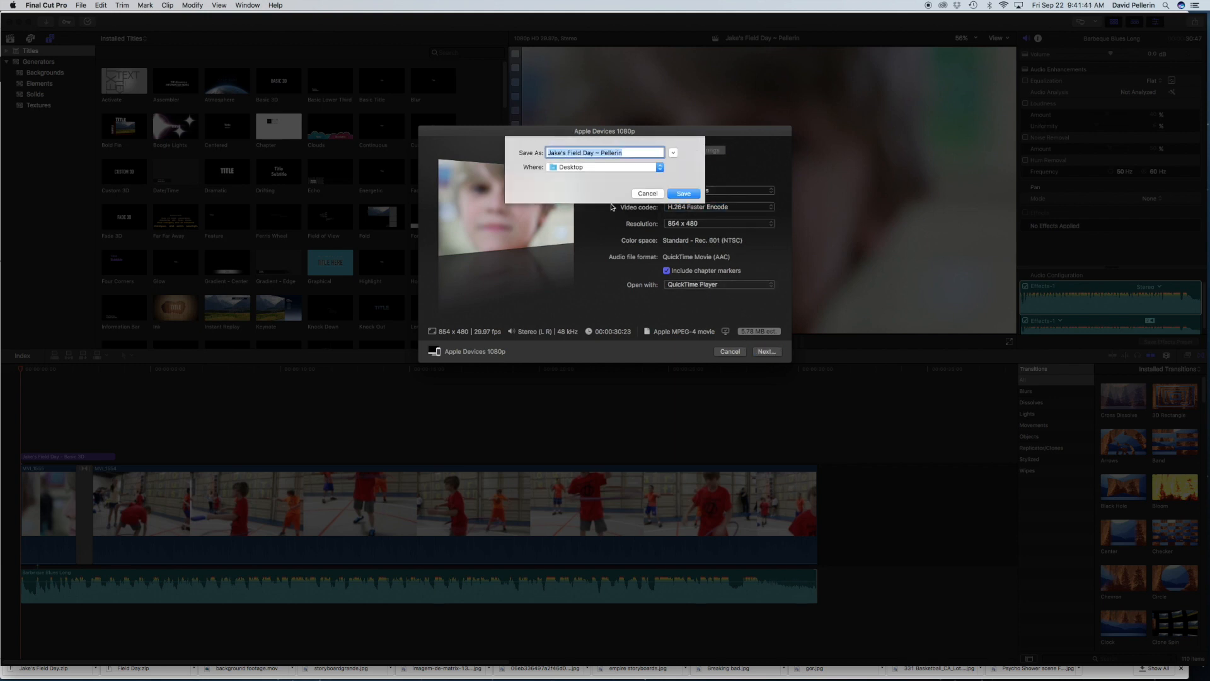
click(614, 169)
click(614, 169)
click(676, 197)
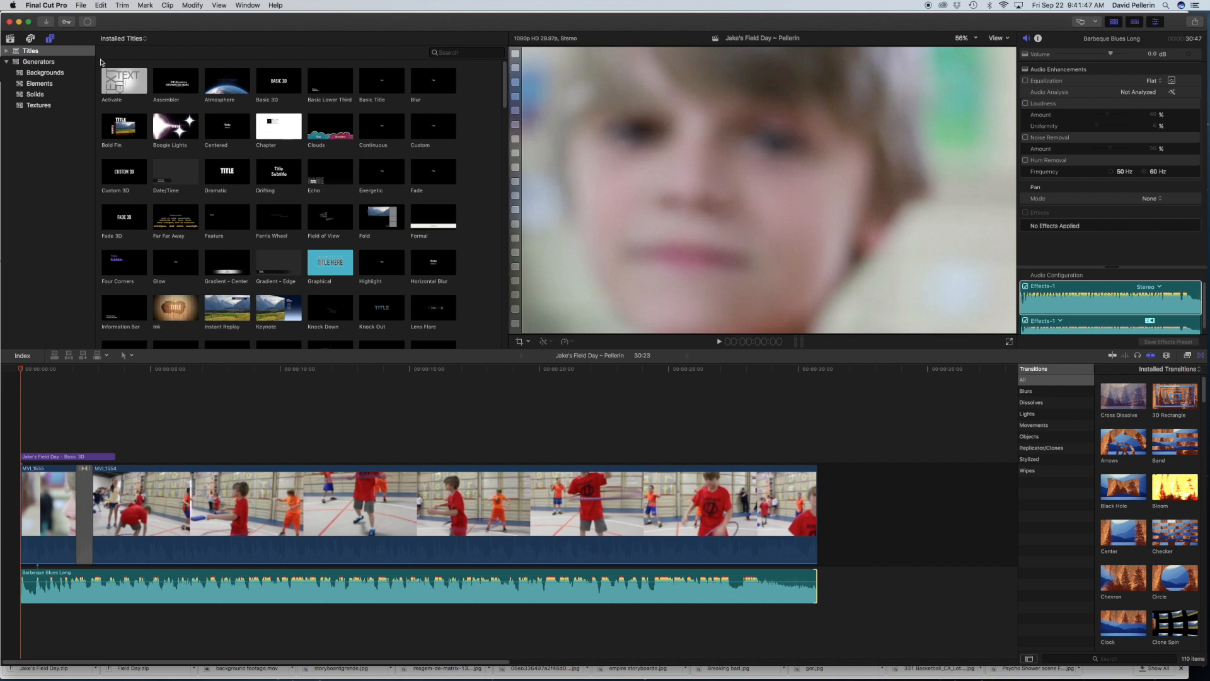
Step: Check the export's sharing progress in the background tasks and view the finished movie in QuickTime Player
click(88, 23)
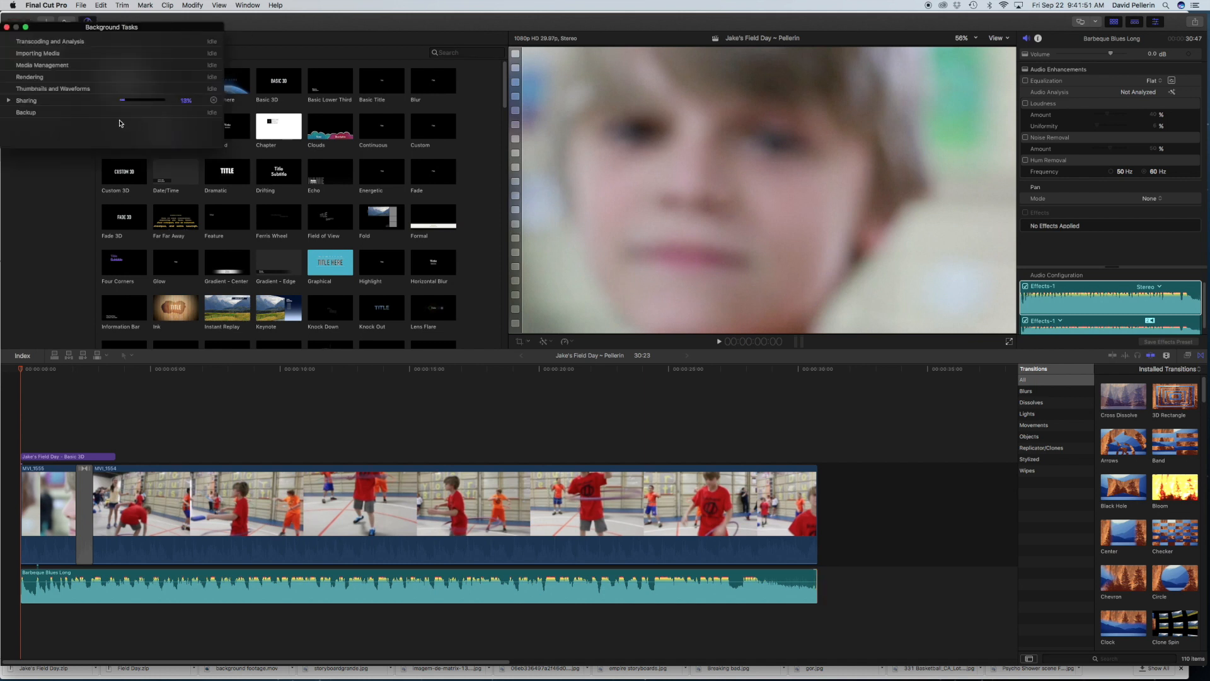
click(9, 101)
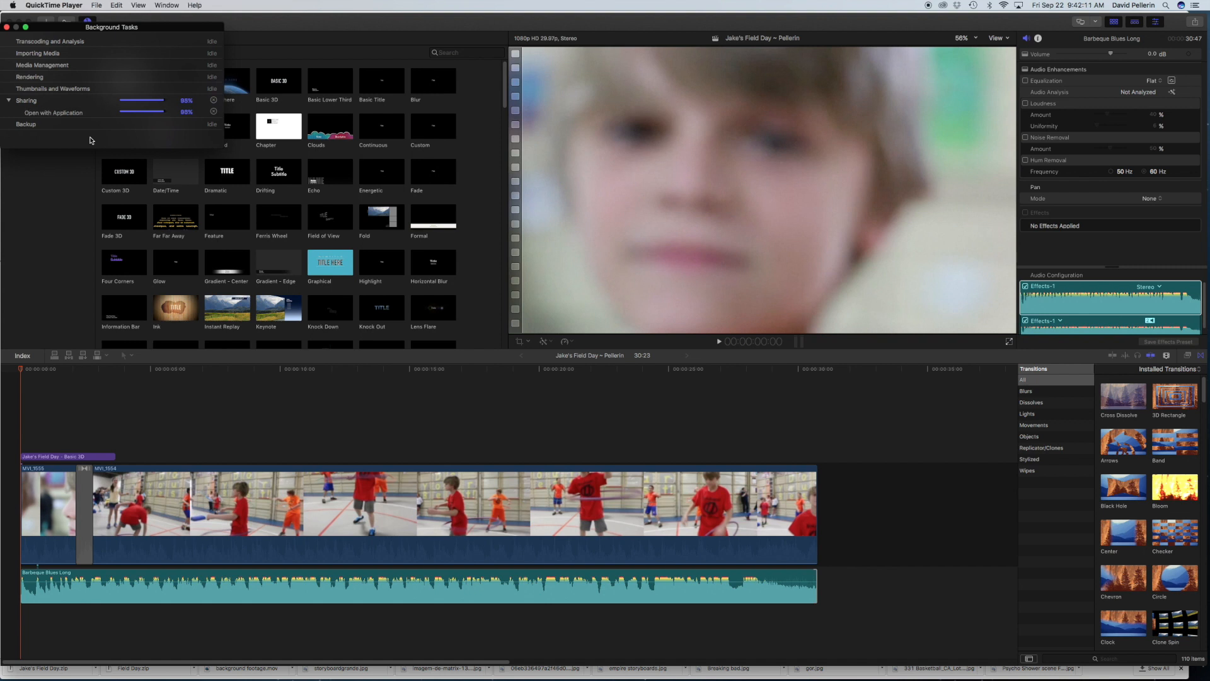
drag(89, 137, 205, 190)
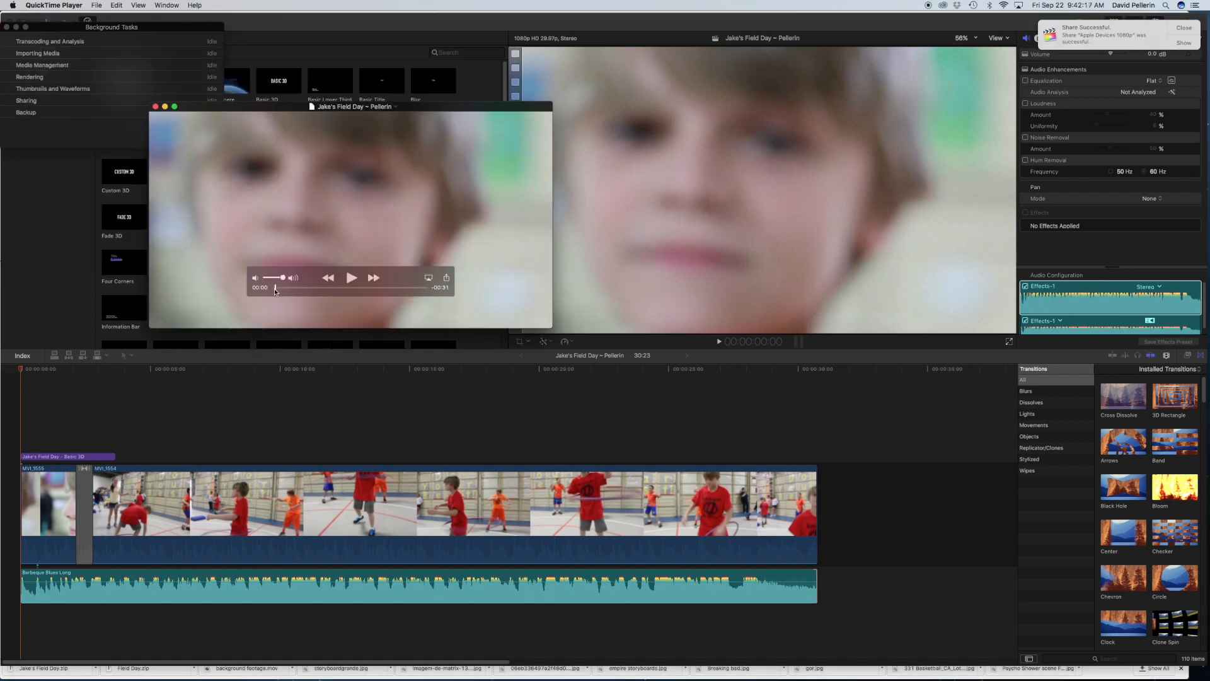
drag(275, 291, 235, 277)
Step: Switch to Chrome, close the Google Drive virus scan page and go to the Final Cut Pro Tutorial assignment in A/V Production 1st Period
mouse_move(647, 679)
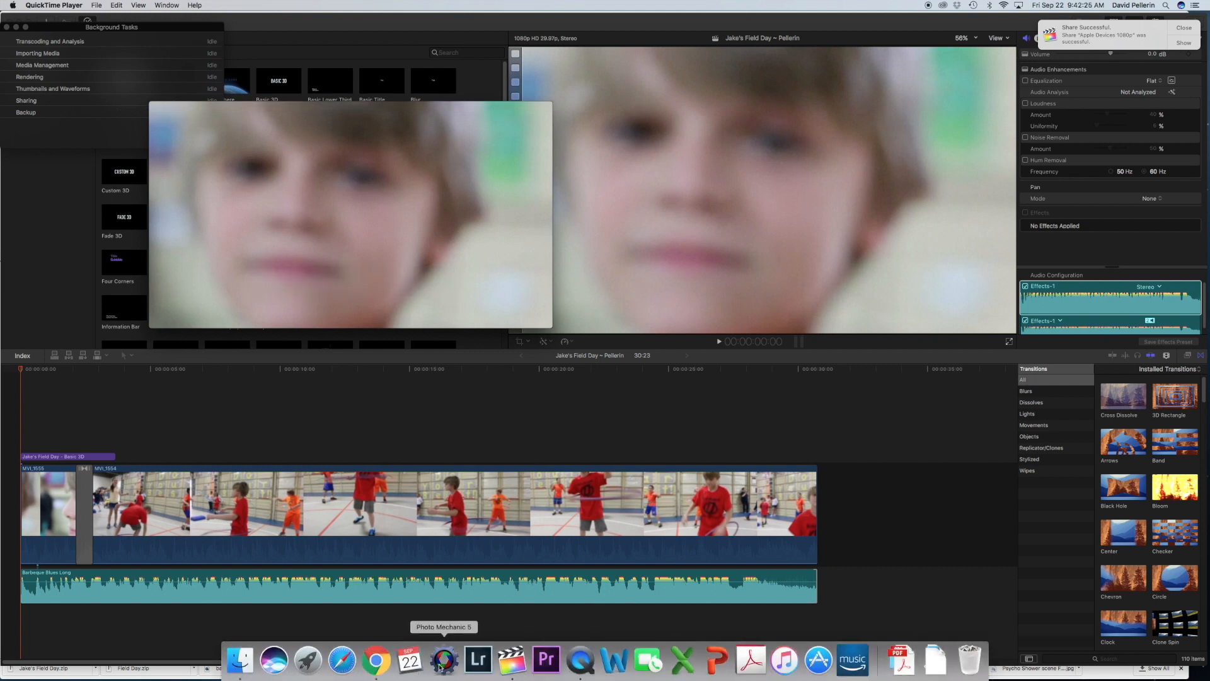
click(376, 660)
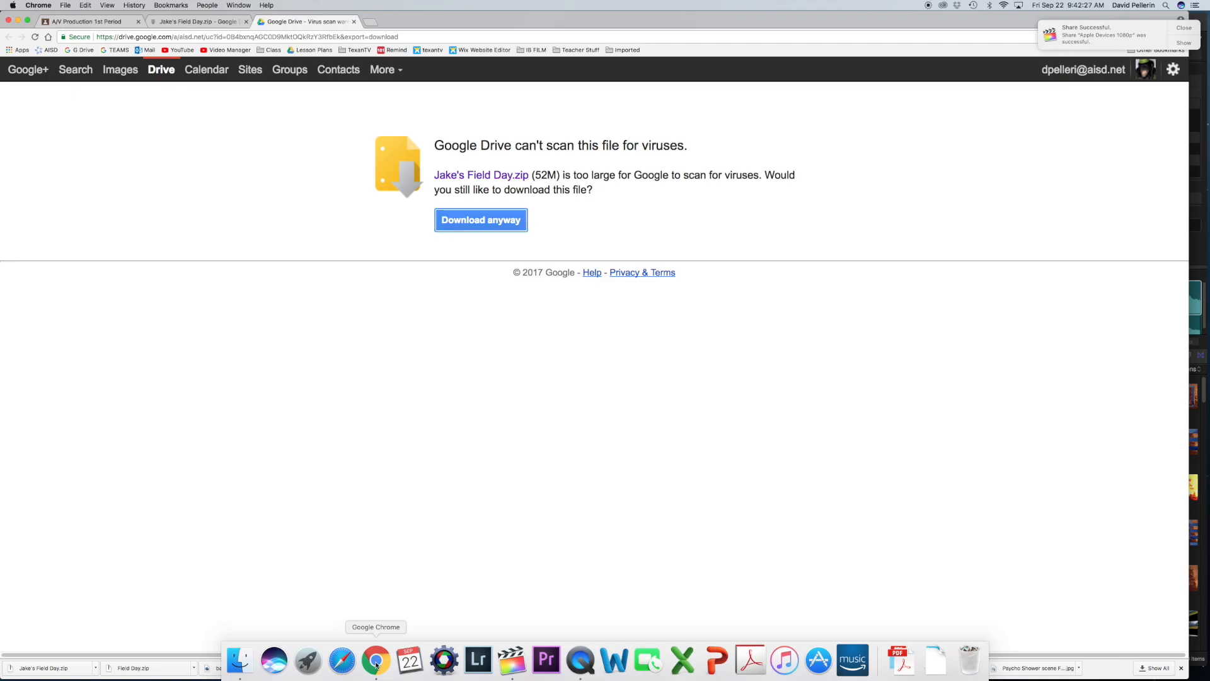
click(354, 23)
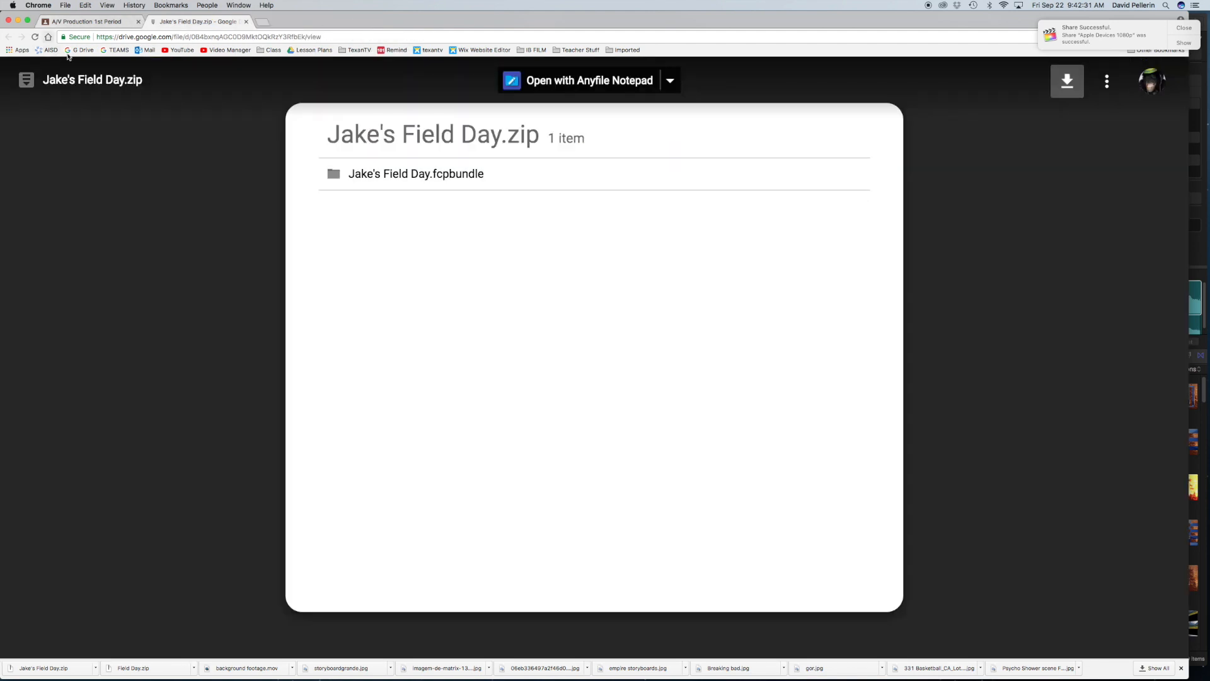
click(84, 24)
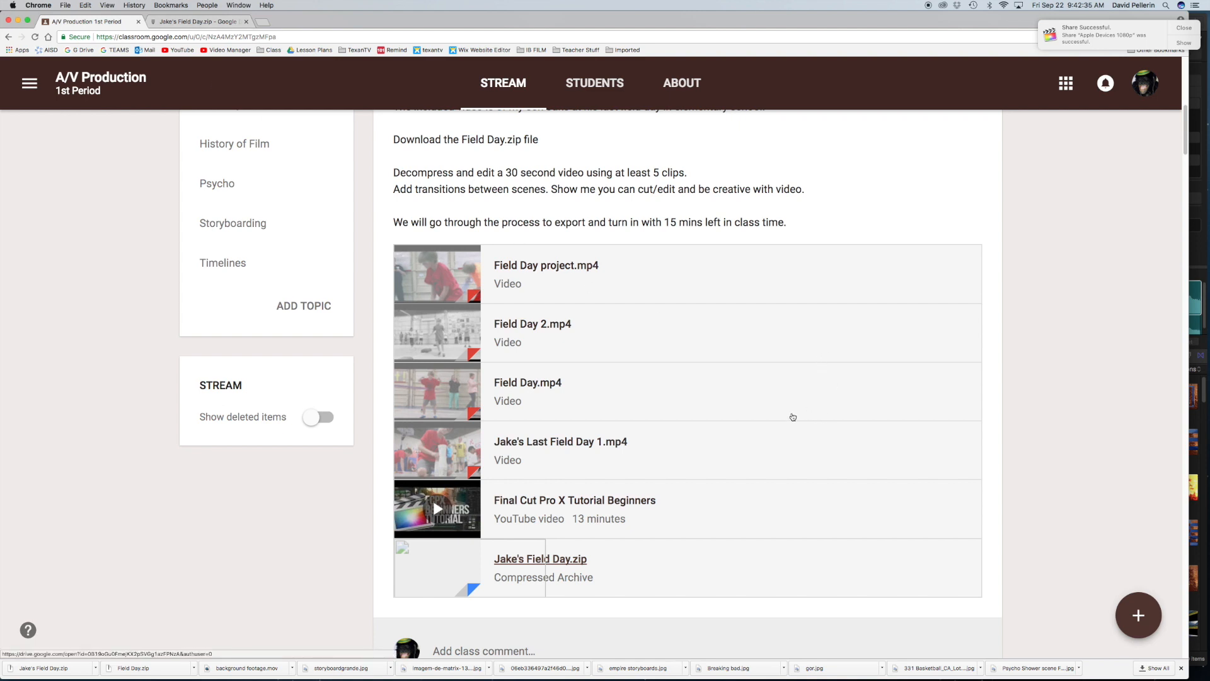
scroll(793, 417, down, 5)
scroll(793, 417, up, 10)
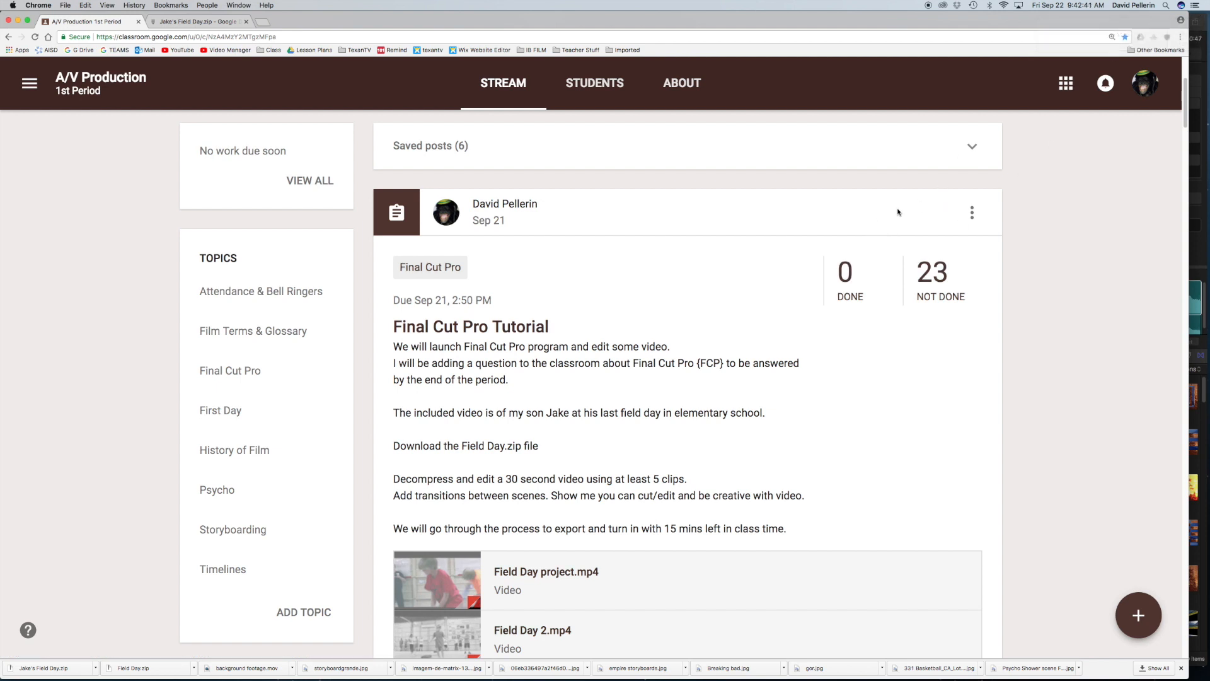
Step: Open the Final Cut Pro Tutorial assignment for editing and start attaching a file to it
click(972, 213)
click(923, 301)
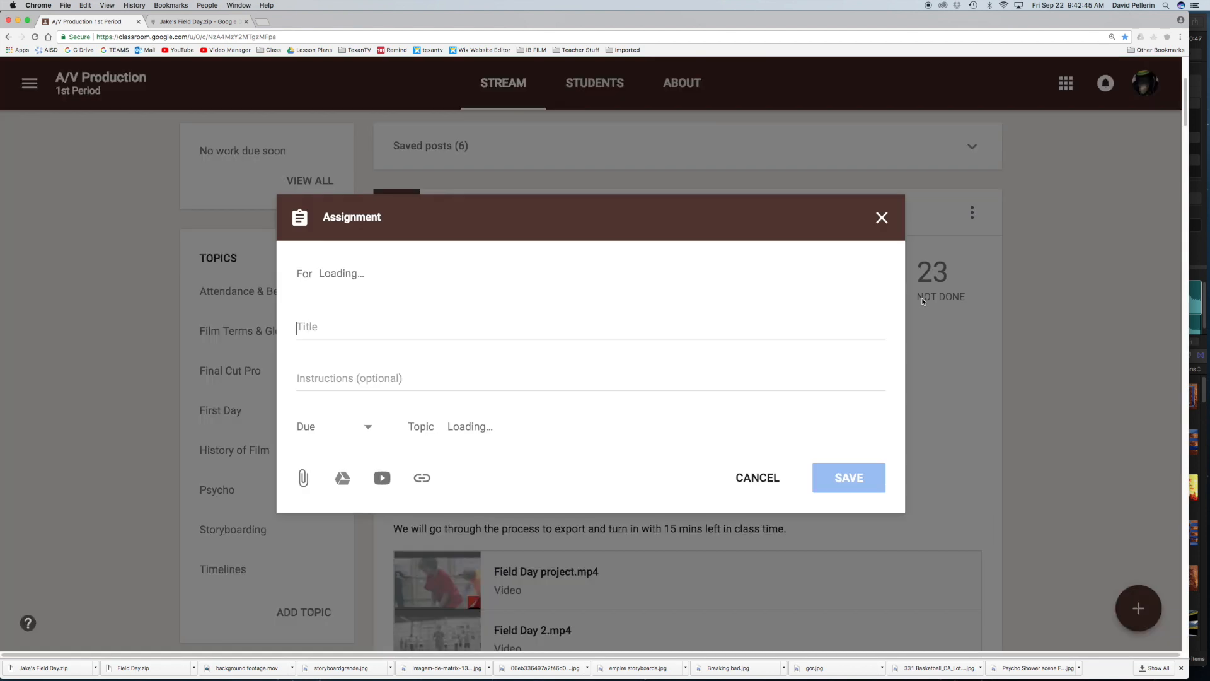
scroll(717, 397, down, 5)
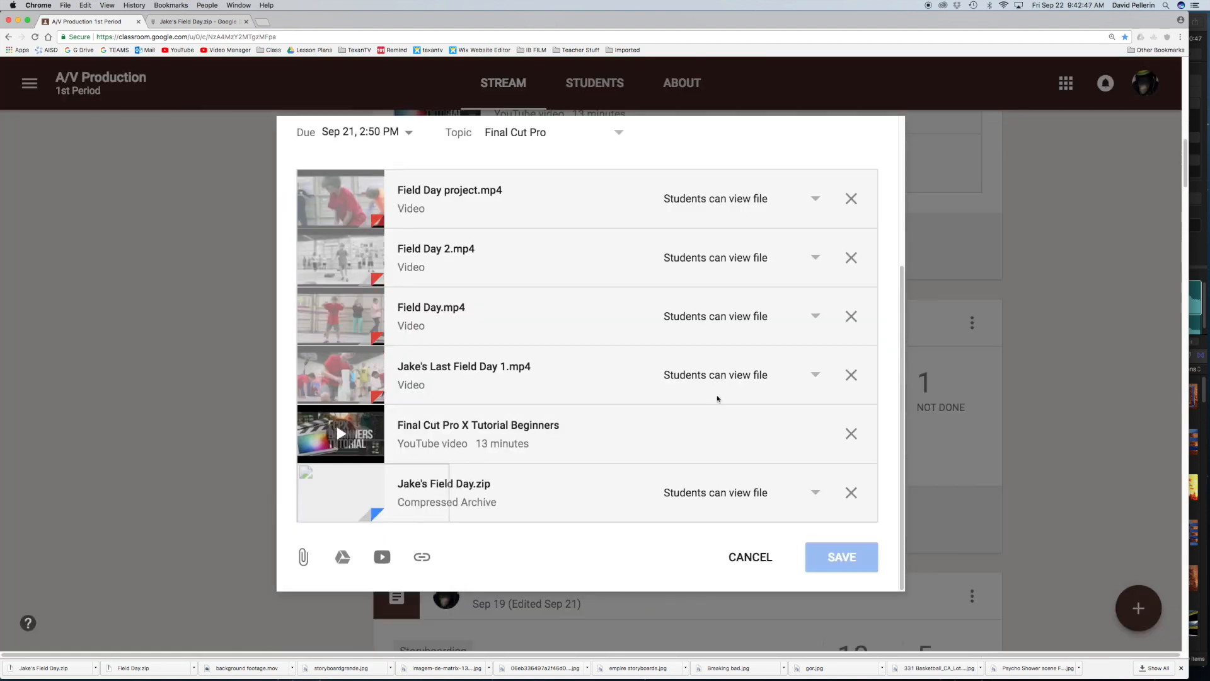
click(303, 557)
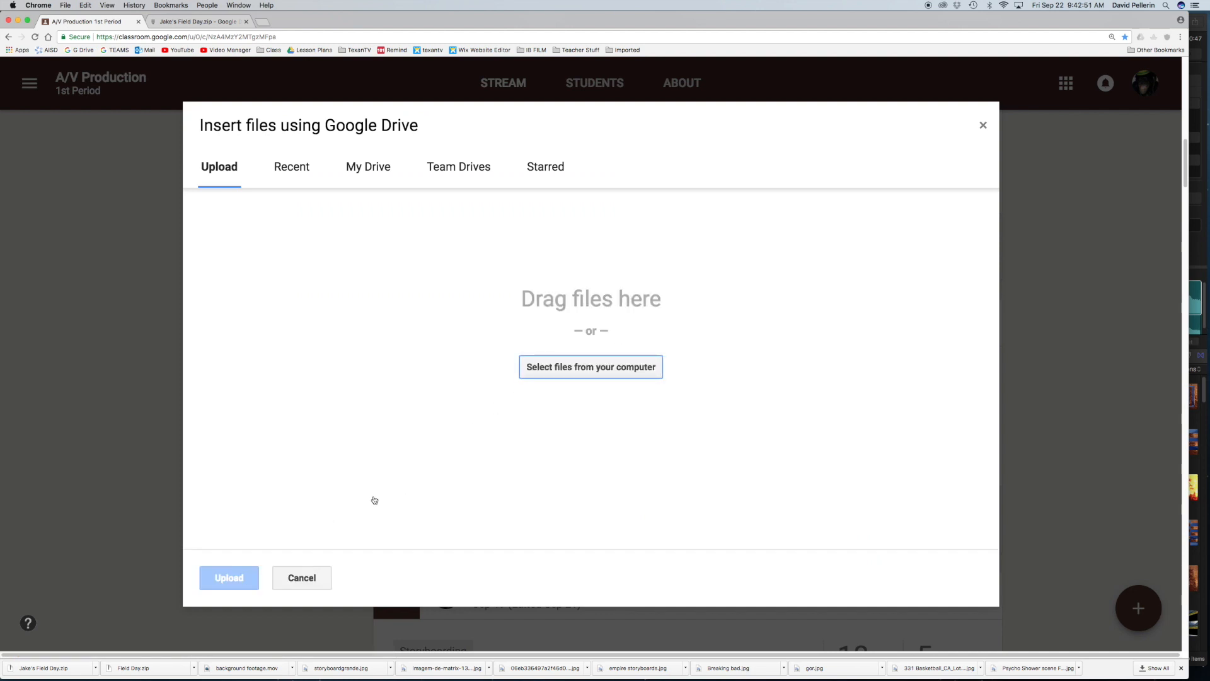
Step: Upload the exported field day .m4v movie from the Desktop folder as an attachment to the assignment
click(546, 371)
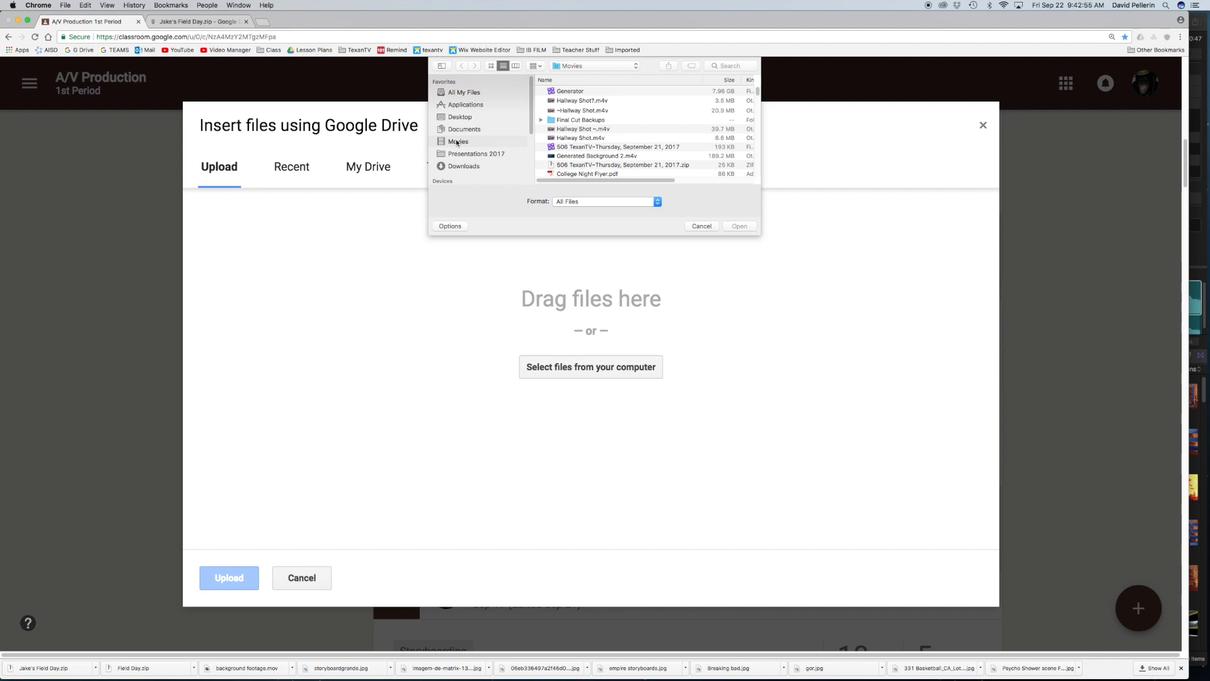
scroll(485, 126, down, 1)
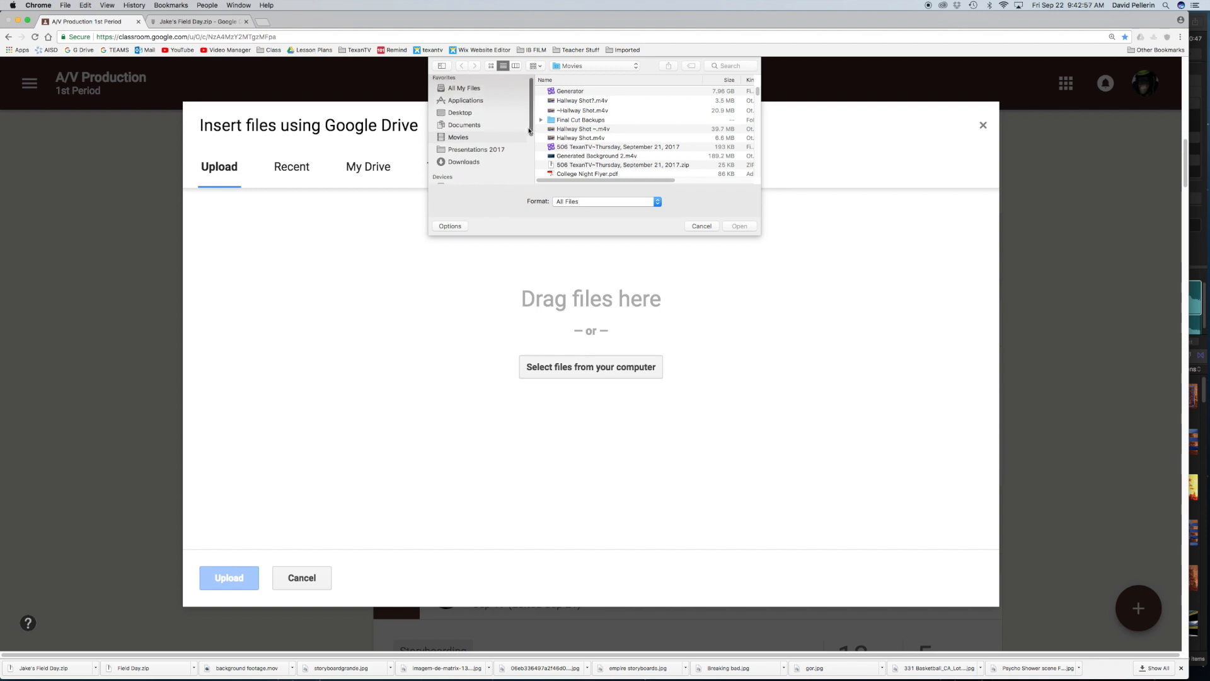
click(462, 114)
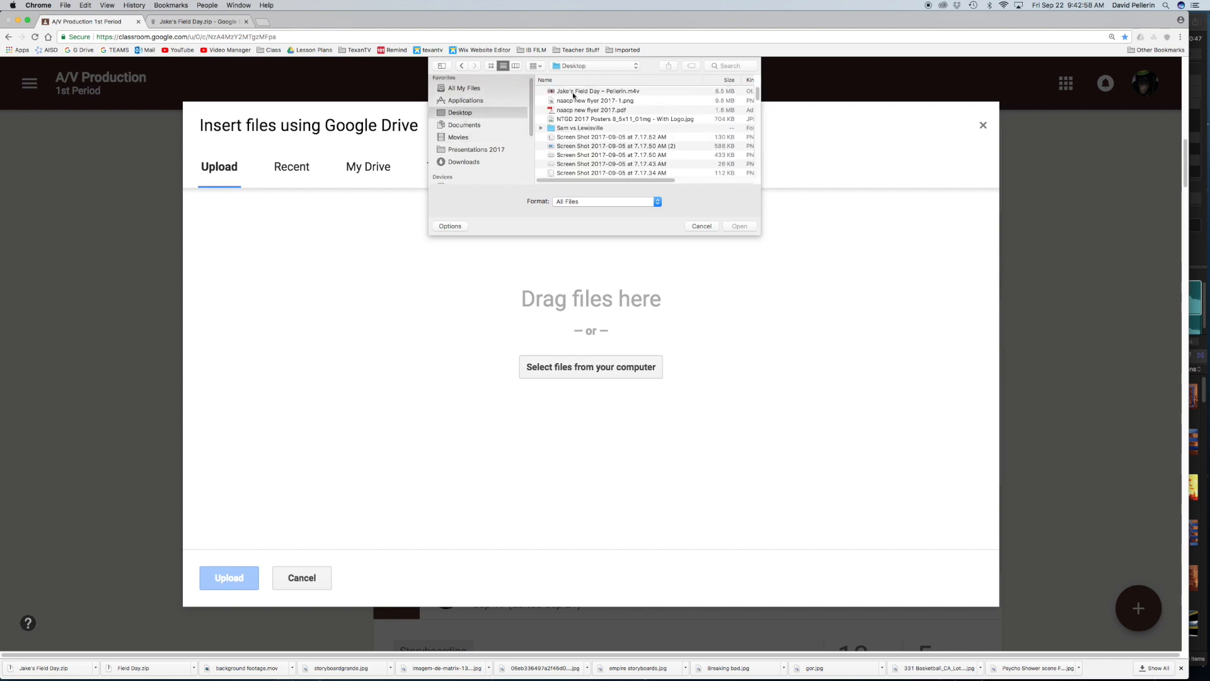
click(574, 94)
click(740, 227)
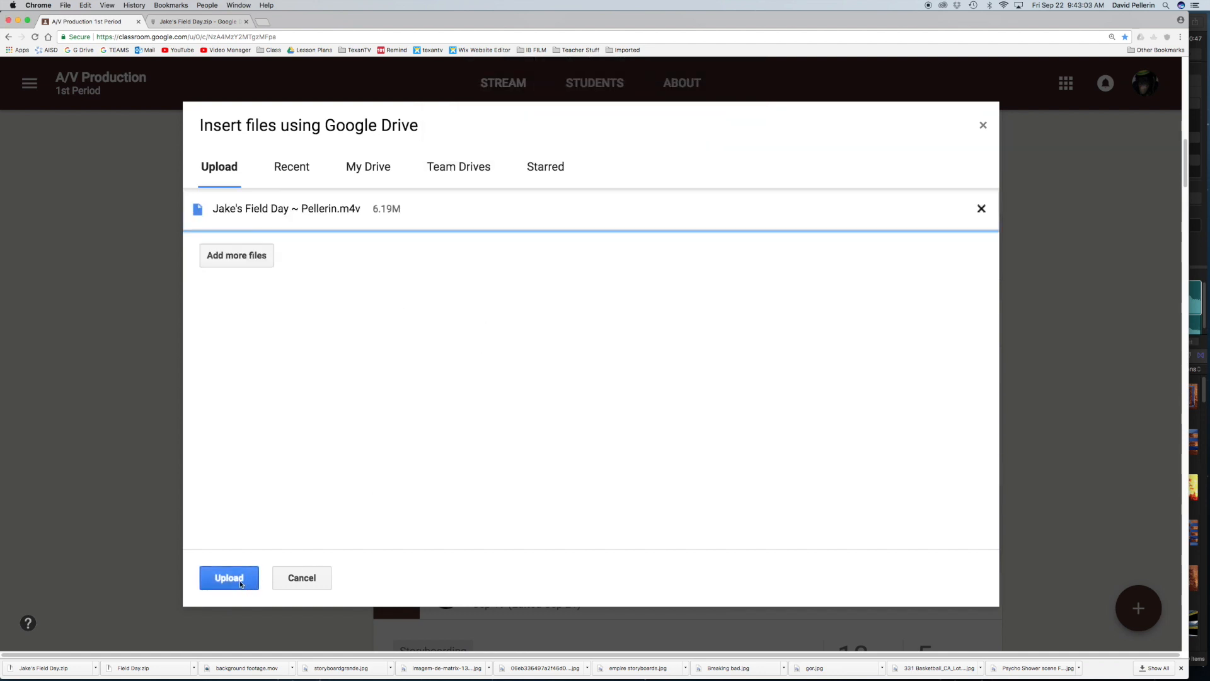
click(229, 578)
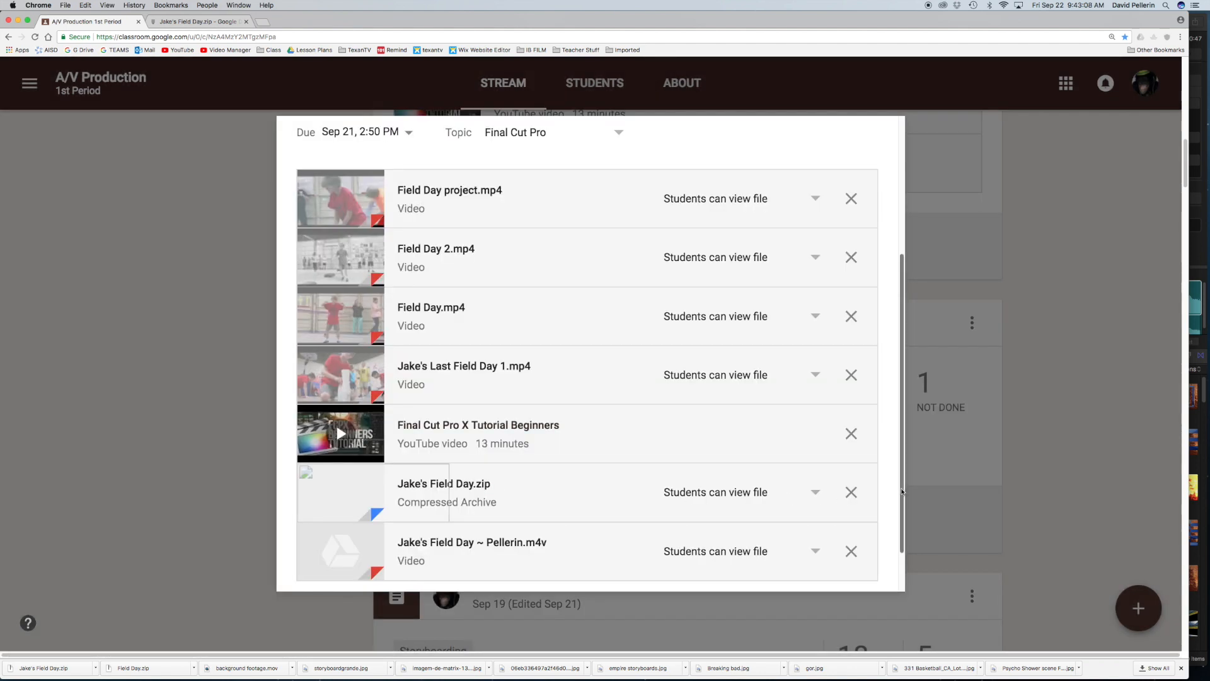
Step: Save the edited Final Cut Pro Tutorial assignment and check its attachment list in the class stream
scroll(898, 504, down, 2)
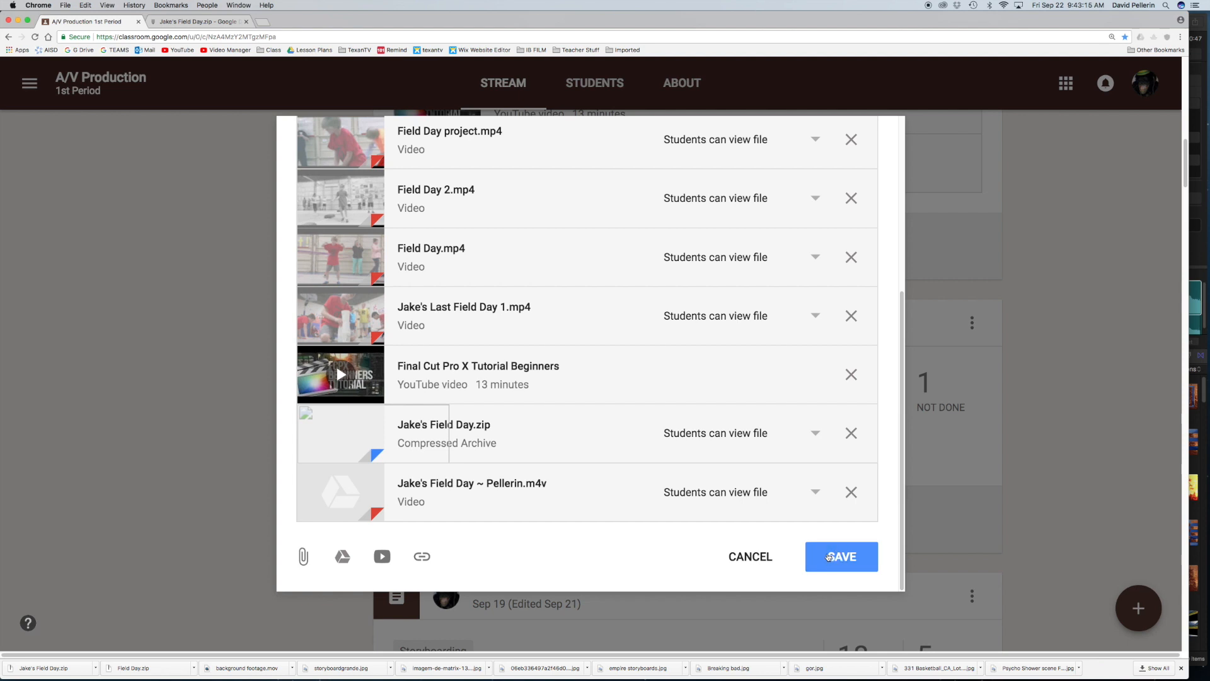
click(828, 556)
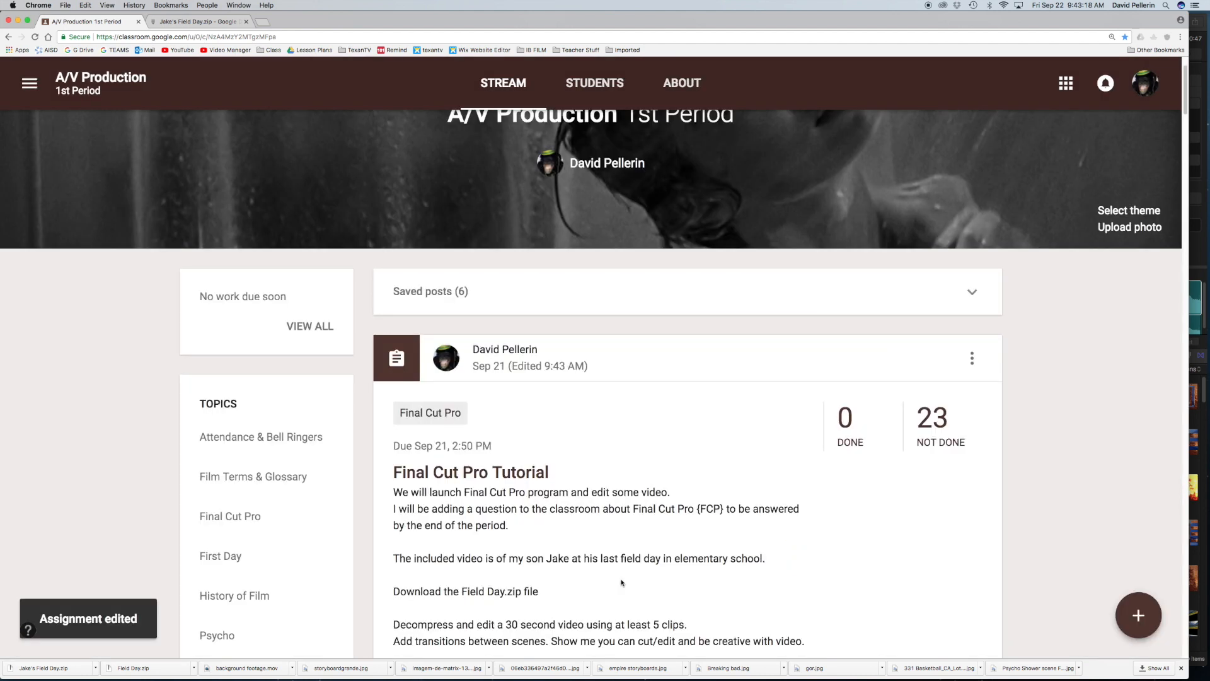
scroll(781, 532, down, 5)
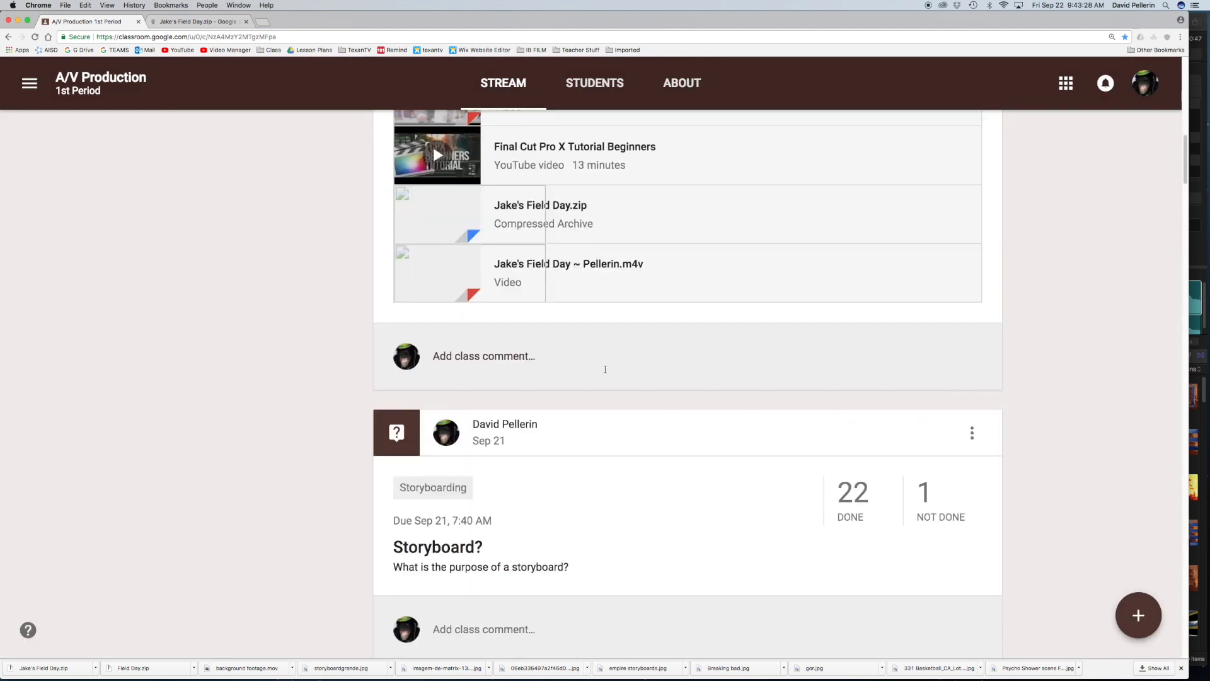